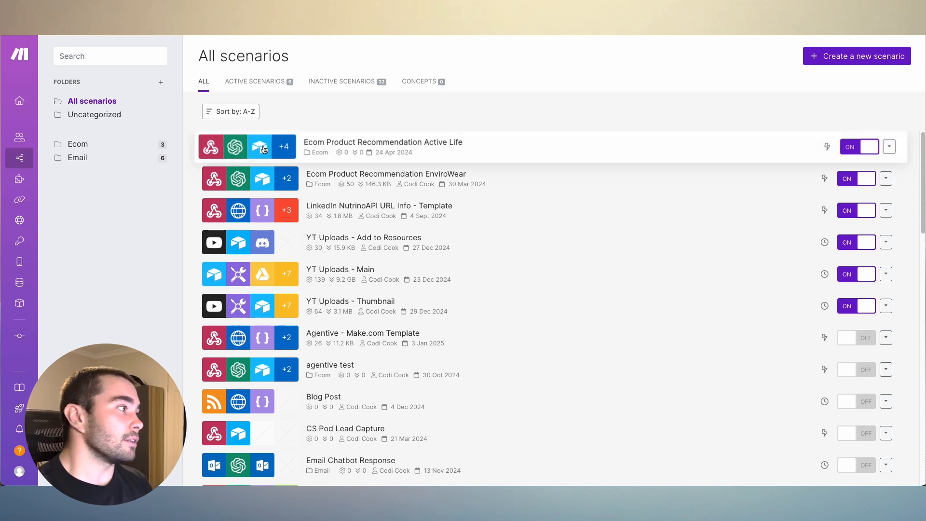
Create a new scenario and add the Shopify Watch Products module as its trigger
{"action": "mouse_move", "coordinate": [42, 163]}
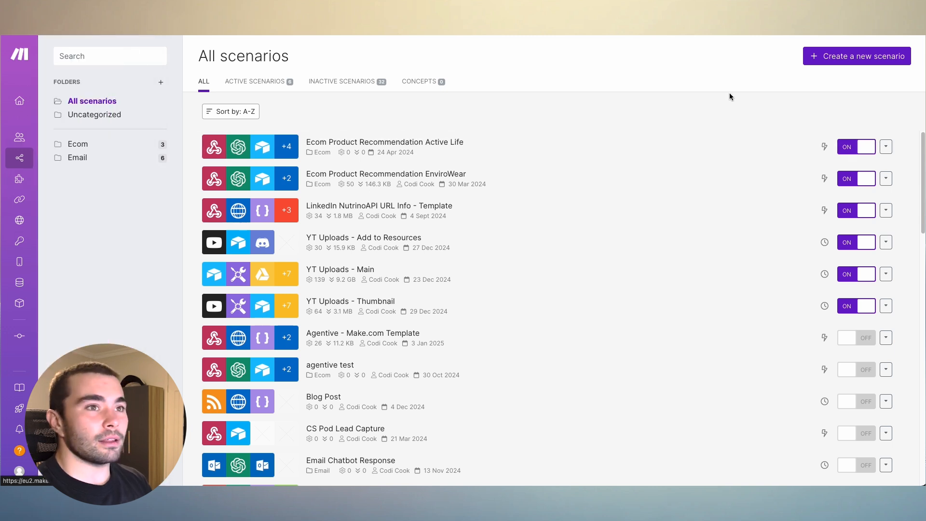
{"action": "left_click", "coordinate": [833, 56]}
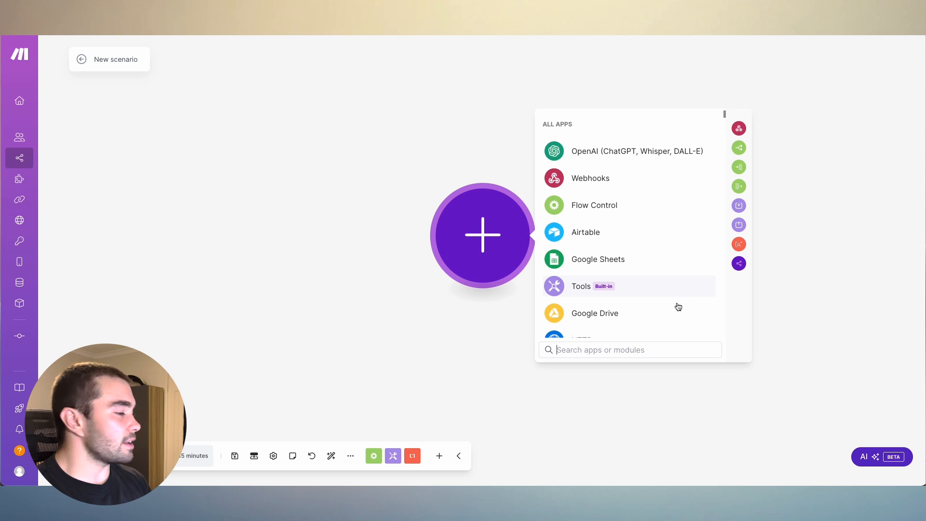
{"action": "type", "text": "shop"}
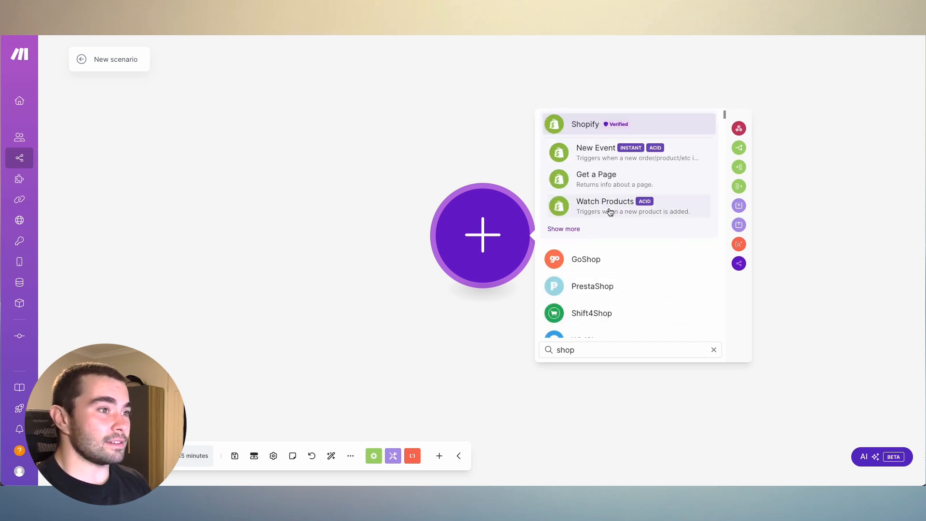
{"action": "left_click", "coordinate": [581, 207]}
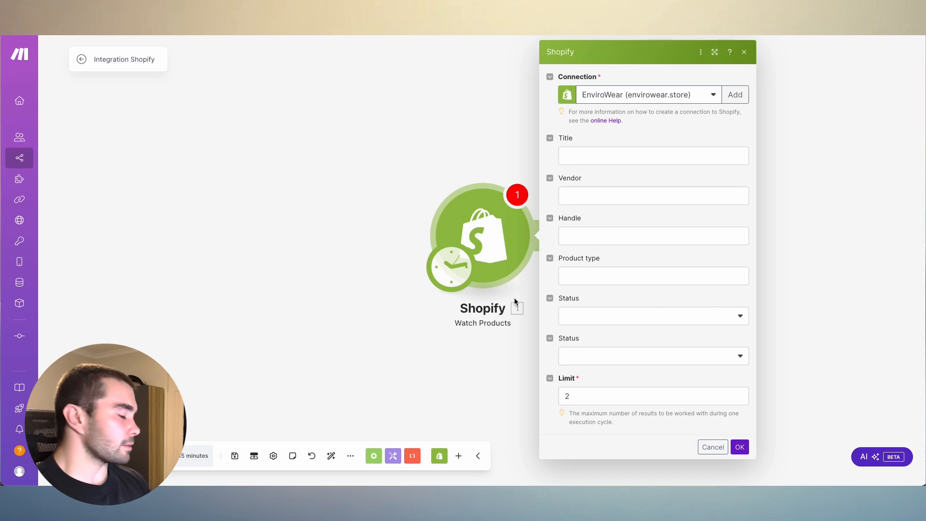
Configure the Shopify trigger with status Active, publication status Published and a limit of 5
{"action": "left_click", "coordinate": [608, 317]}
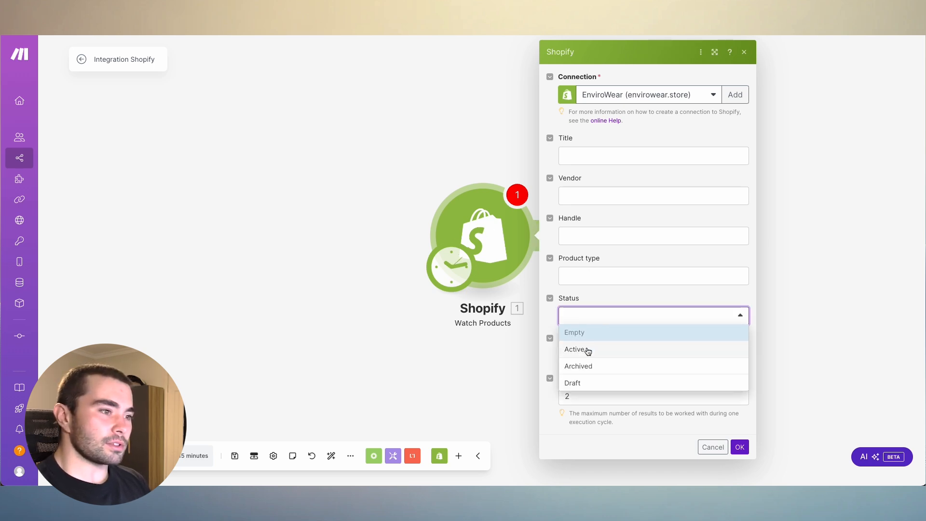
{"action": "left_click", "coordinate": [587, 350]}
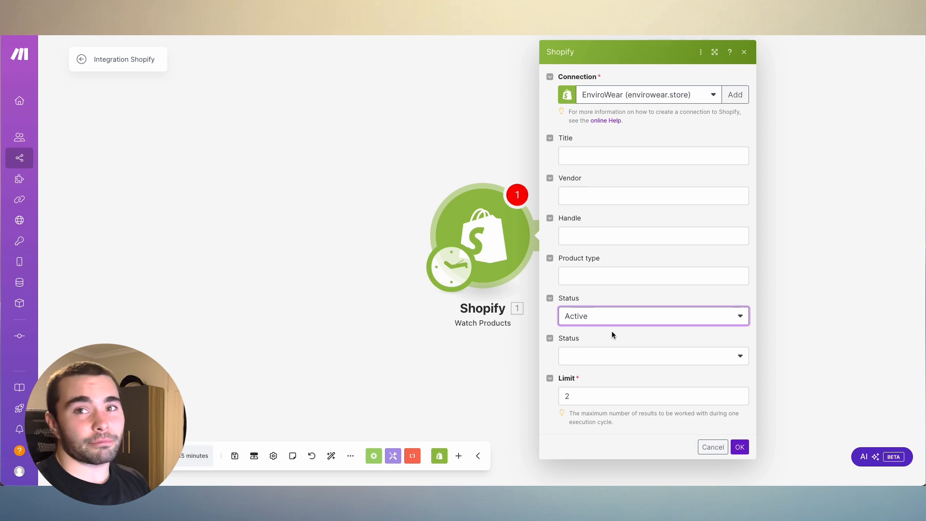
{"action": "left_click", "coordinate": [603, 318]}
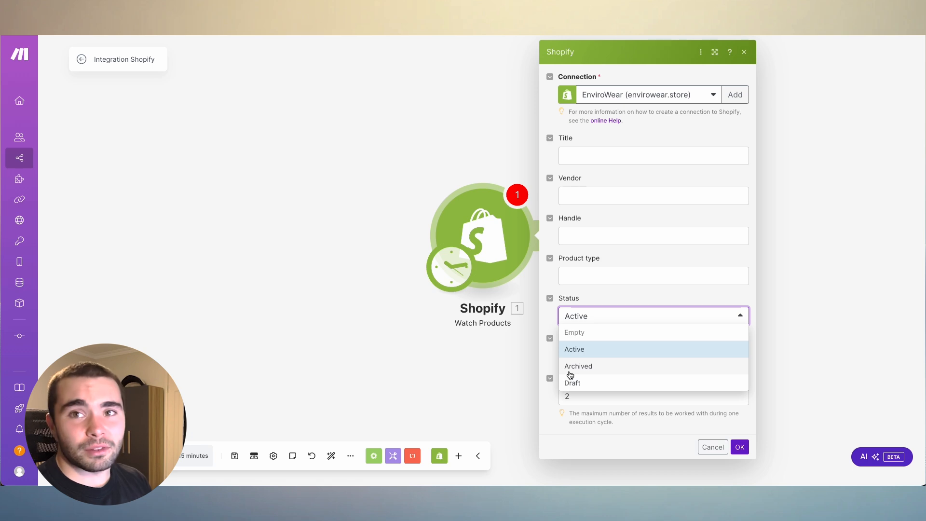
{"action": "left_click", "coordinate": [597, 349]}
{"action": "left_click", "coordinate": [589, 394]}
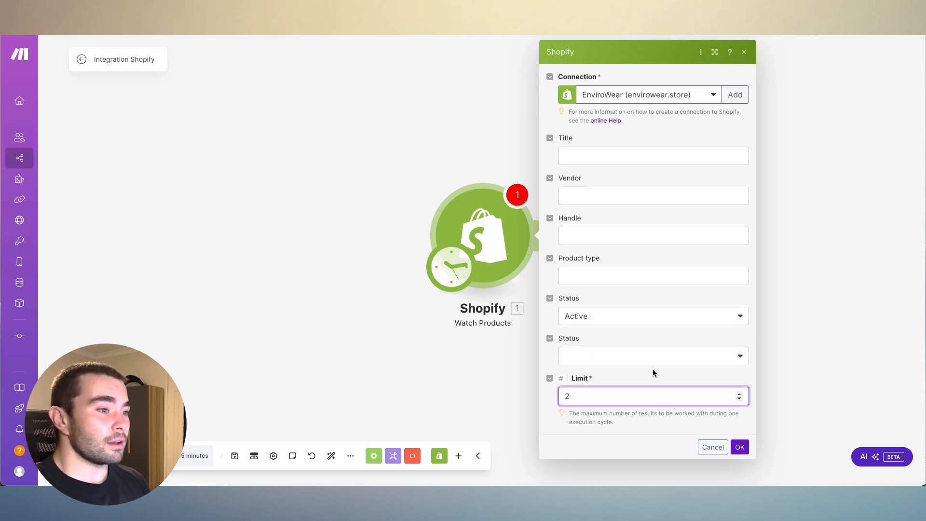
{"action": "key", "text": "BackSpace"}
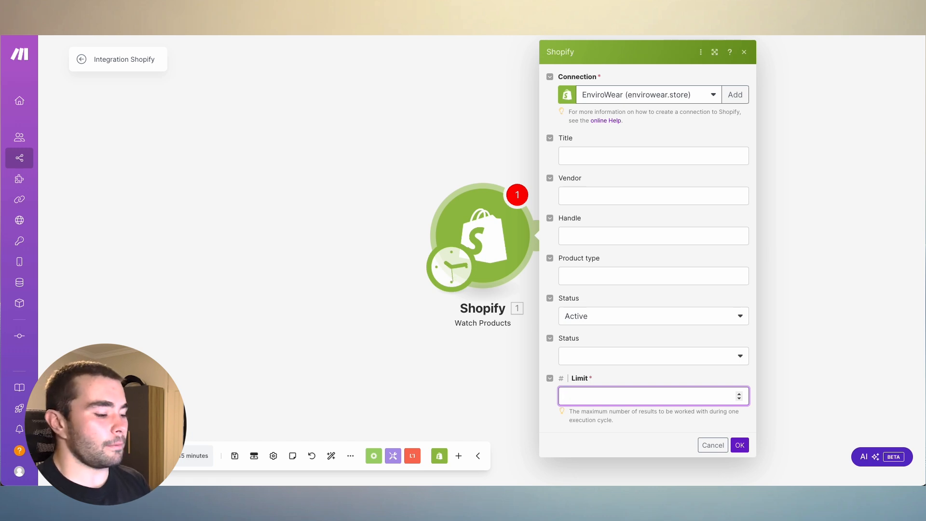
{"action": "type", "text": "5"}
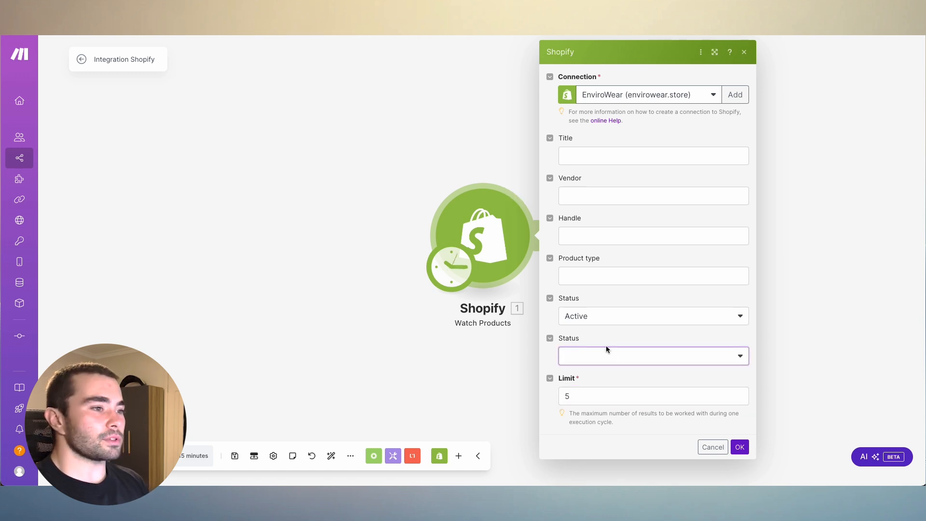
{"action": "left_click", "coordinate": [625, 358]}
{"action": "left_click", "coordinate": [569, 391]}
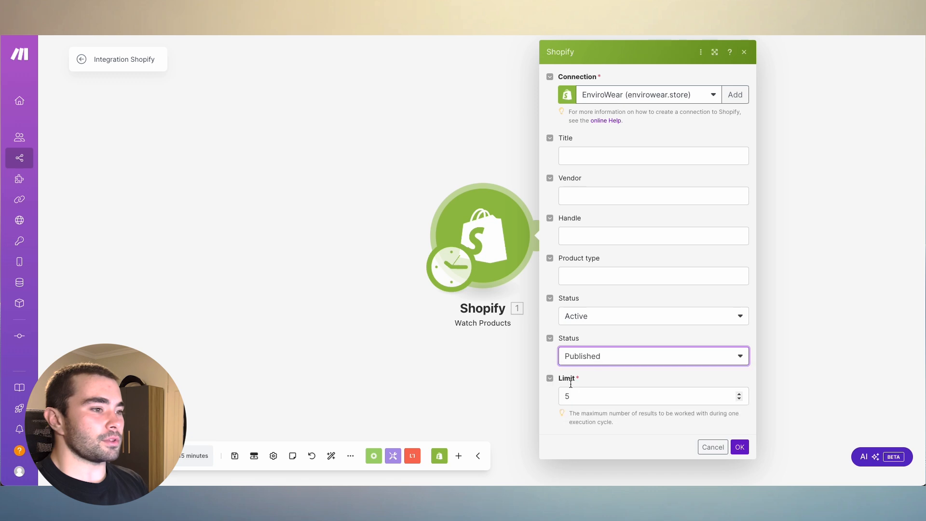
{"action": "left_click", "coordinate": [739, 447]}
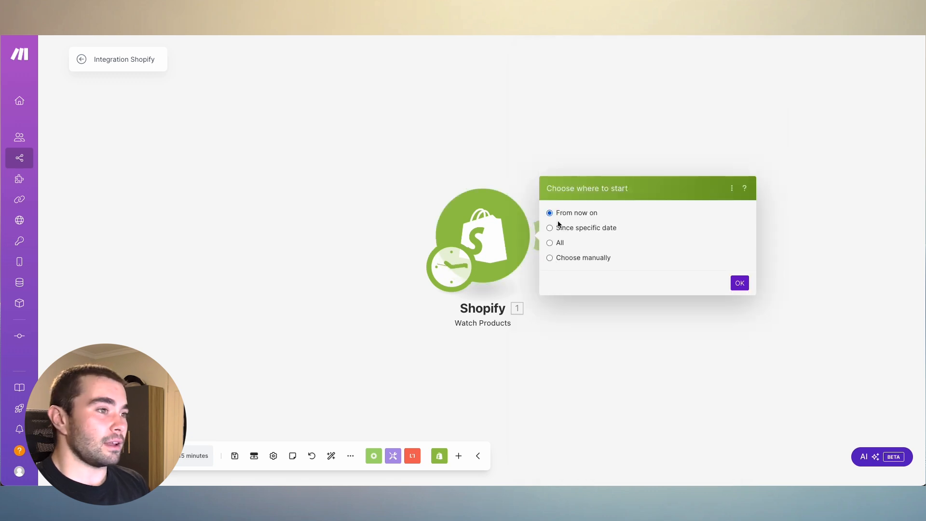
Choose manually where the trigger starts, picking the product EnviroWear Backpack Jute Blue
{"action": "left_click", "coordinate": [552, 257]}
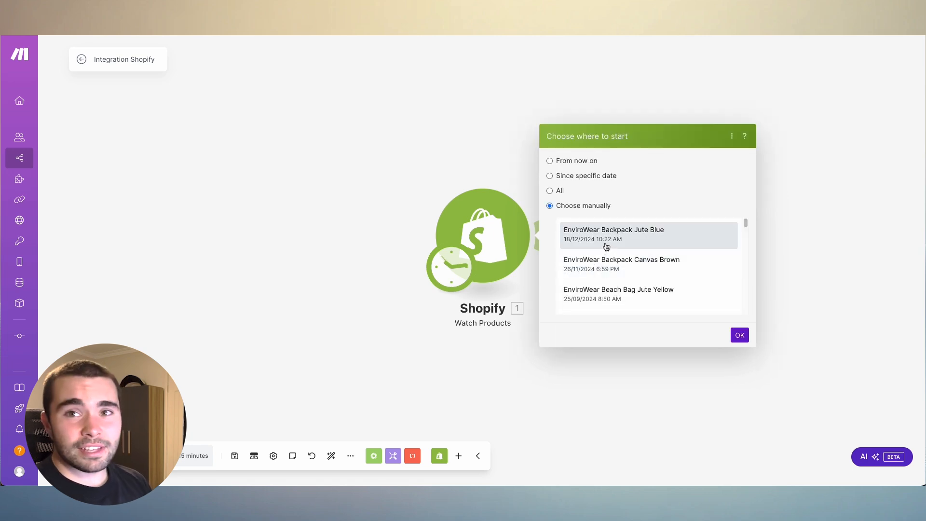
{"action": "scroll", "coordinate": [634, 250], "scroll_direction": "down", "scroll_amount": 10}
{"action": "scroll", "coordinate": [656, 267], "scroll_direction": "up", "scroll_amount": 10}
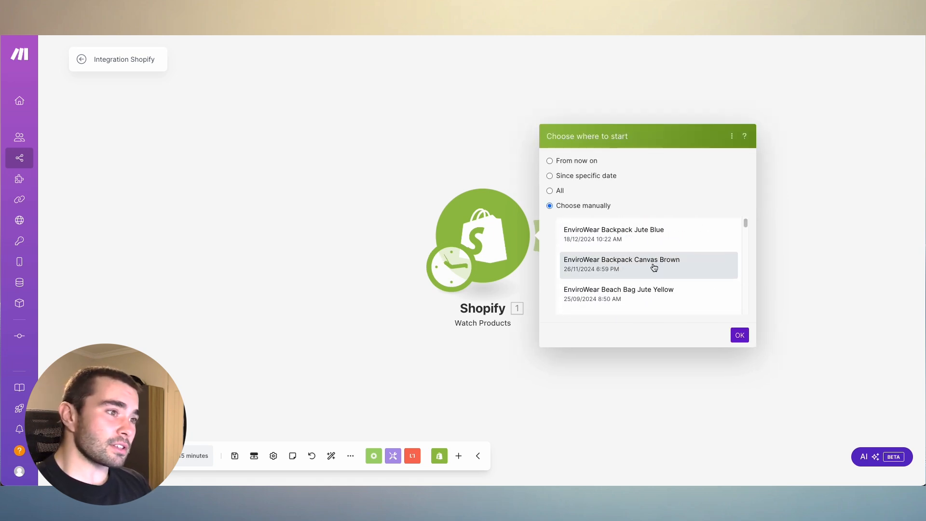
{"action": "left_click", "coordinate": [640, 232]}
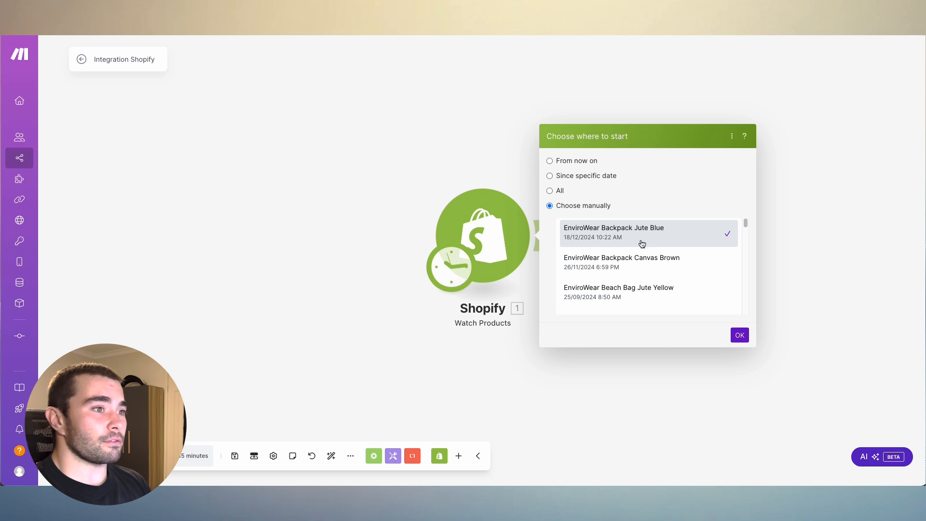
{"action": "left_click", "coordinate": [739, 334]}
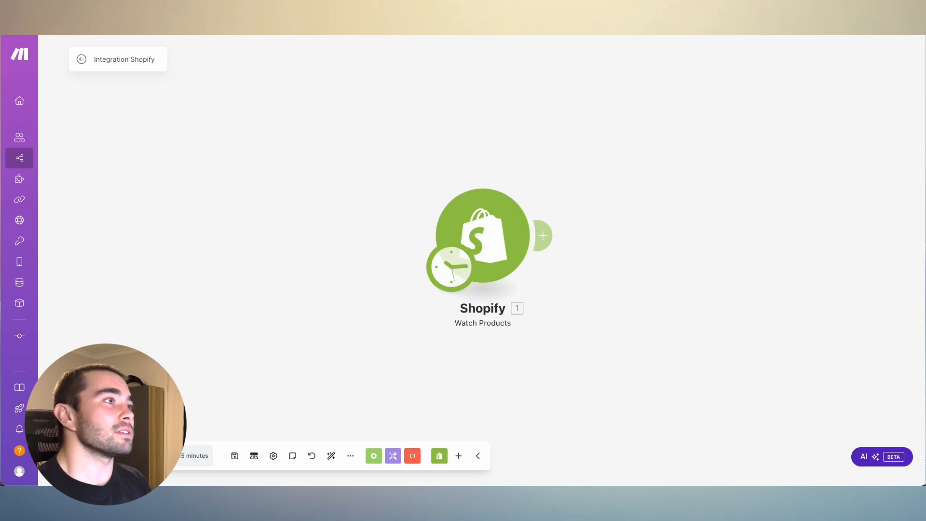
Switch to the EnviroWear Product Data table in Airtable and examine the backpack.png image attached to the EnviroWear Backpack Jute Blue record
{"action": "left_click", "coordinate": [526, 19]}
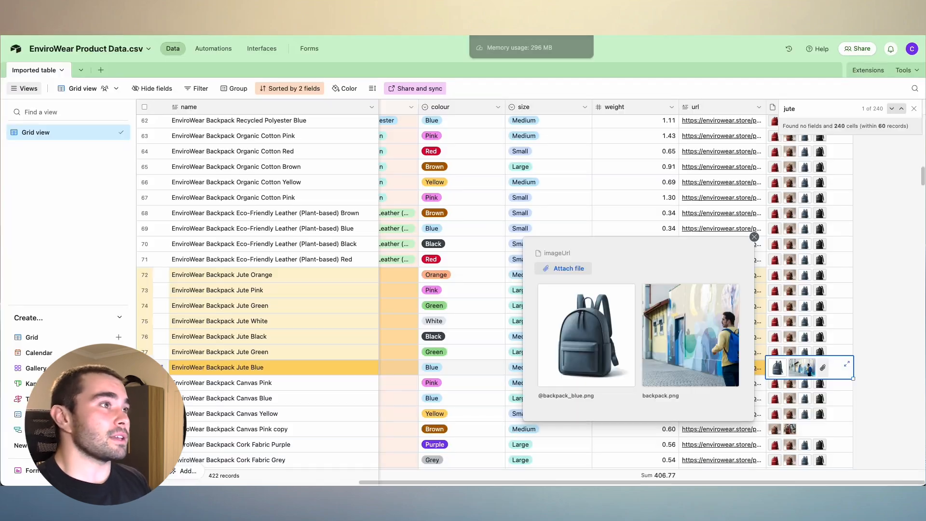
{"action": "left_click", "coordinate": [822, 262]}
{"action": "scroll", "coordinate": [815, 242], "scroll_direction": "down", "scroll_amount": 5}
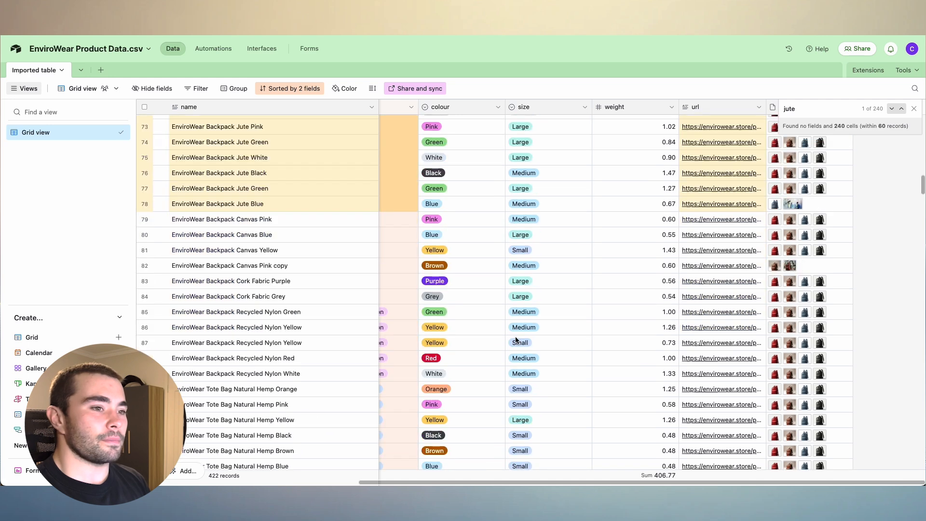
{"action": "left_click", "coordinate": [808, 205]}
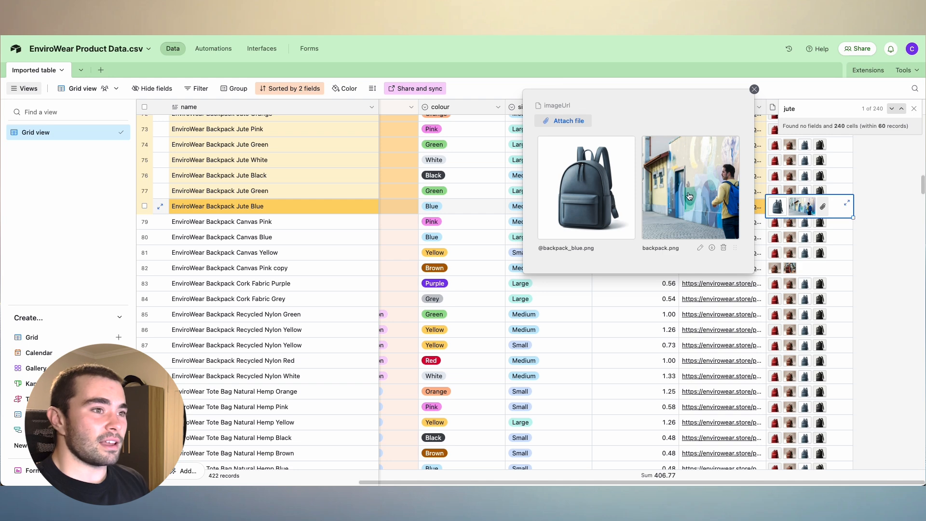
{"action": "left_click", "coordinate": [712, 202]}
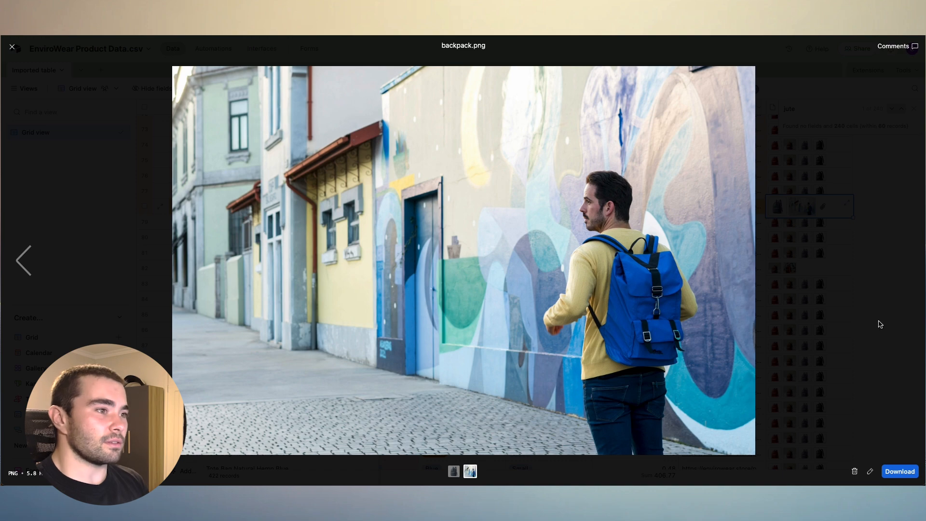
{"action": "left_click", "coordinate": [861, 104]}
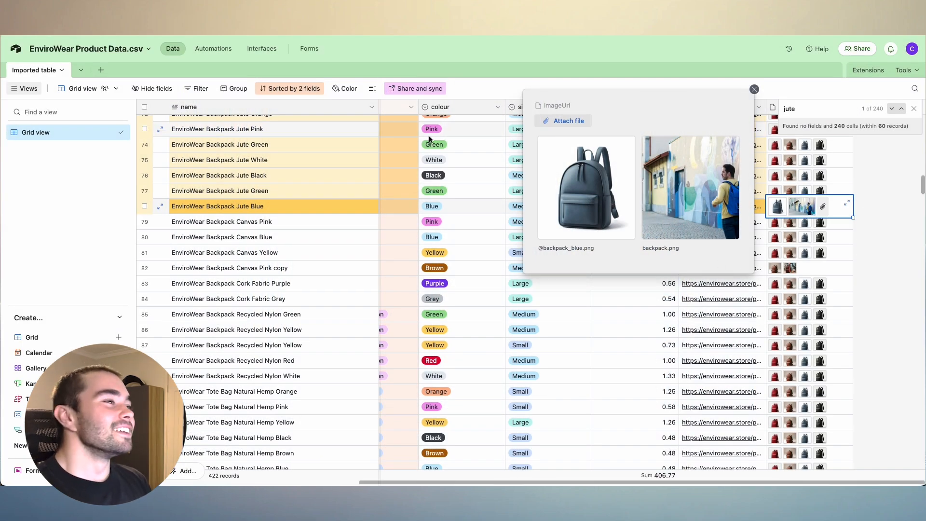
{"action": "left_click", "coordinate": [456, 223]}
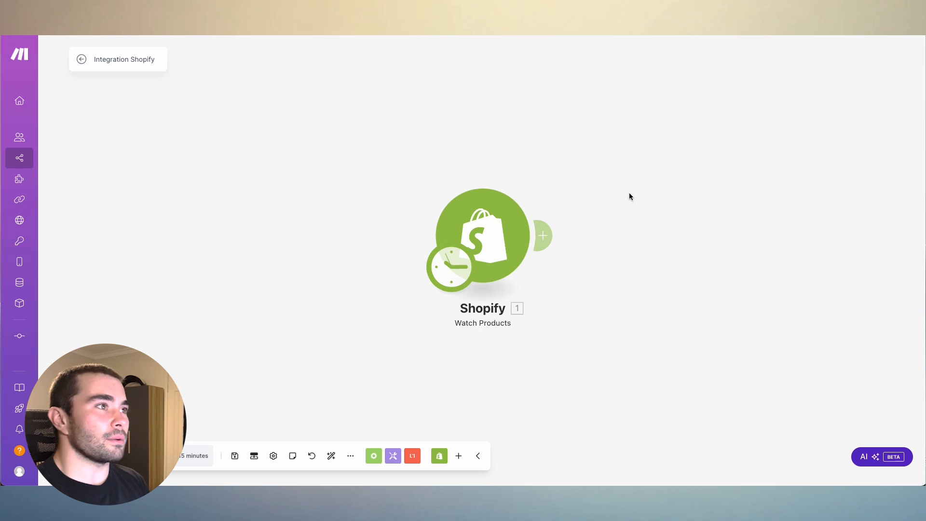
Add an OpenAI Create a Completion module after the Shopify trigger in Make and set its model to gpt-4o-mini
{"action": "left_click", "coordinate": [541, 236]}
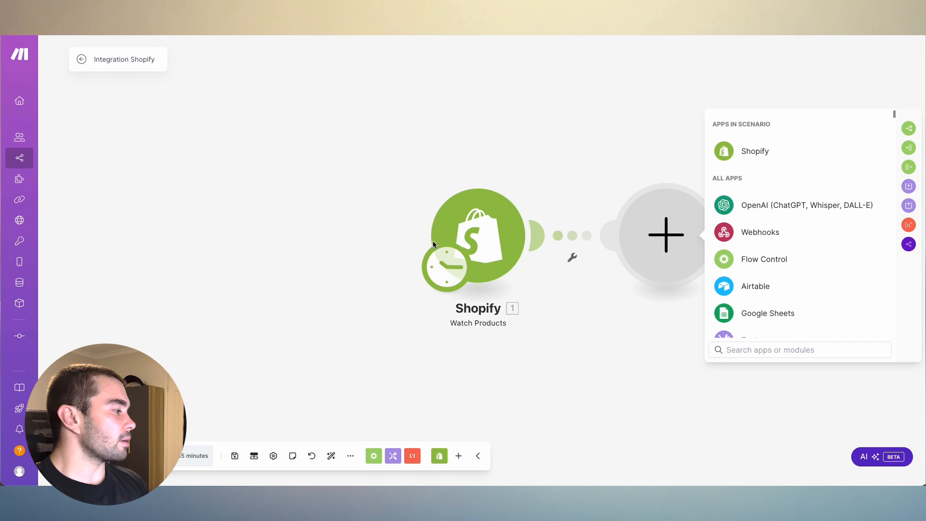
{"action": "left_click", "coordinate": [765, 205]}
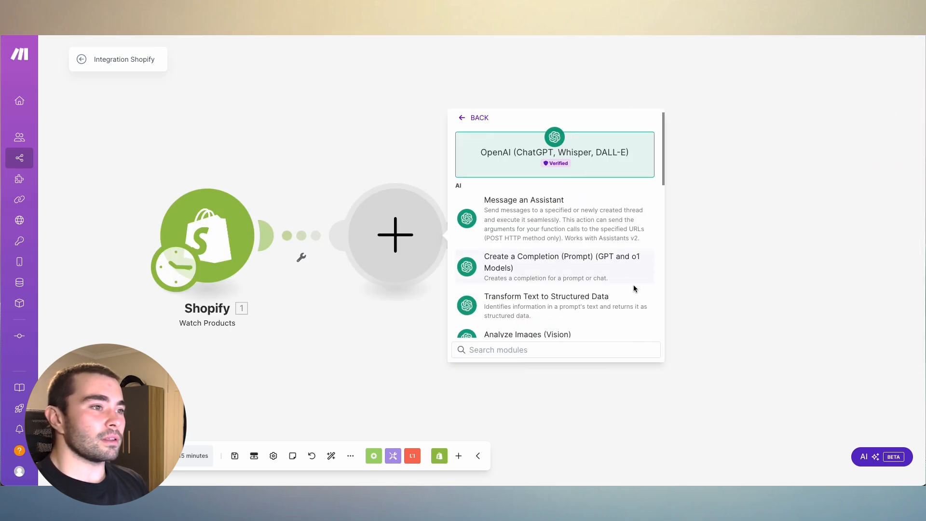
{"action": "left_click", "coordinate": [542, 265]}
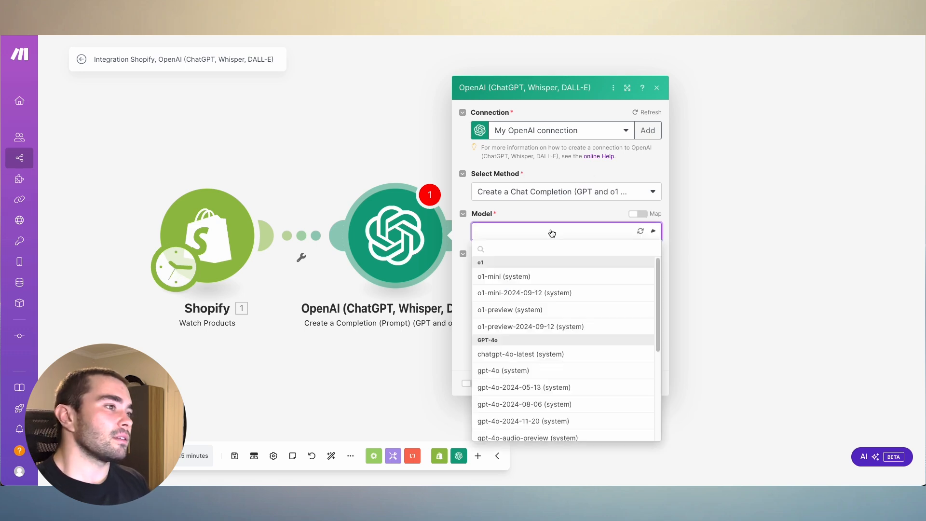
{"action": "left_click", "coordinate": [555, 233]}
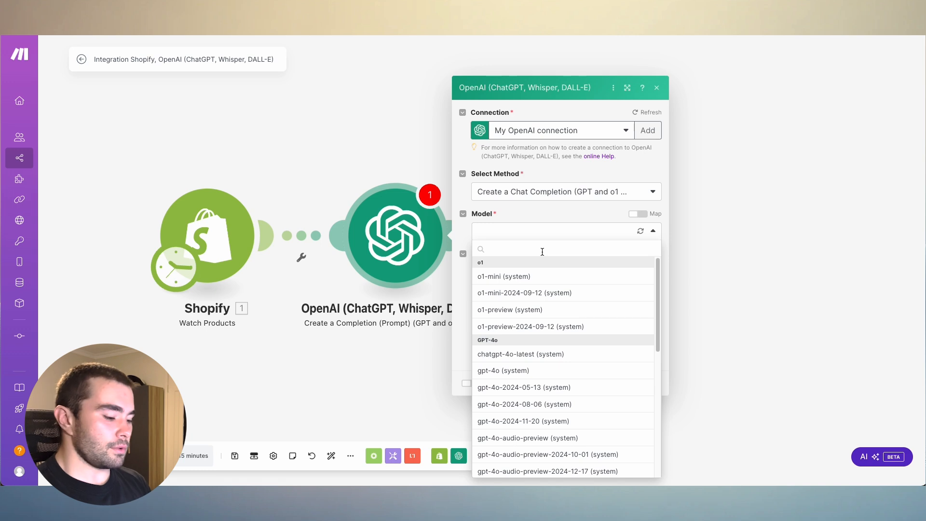
{"action": "type", "text": "min"}
{"action": "left_click", "coordinate": [533, 324]}
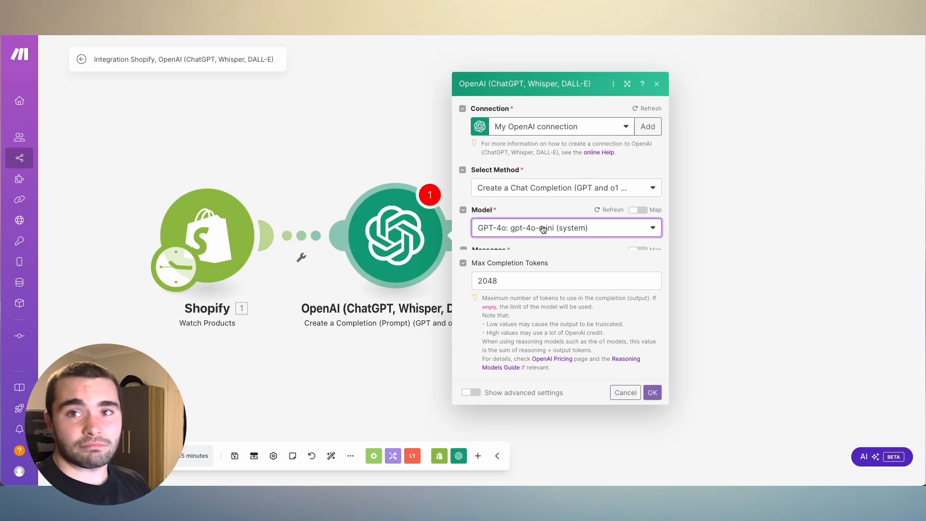
Add a first message to the OpenAI module with the role Developer / System
{"action": "left_click", "coordinate": [505, 246]}
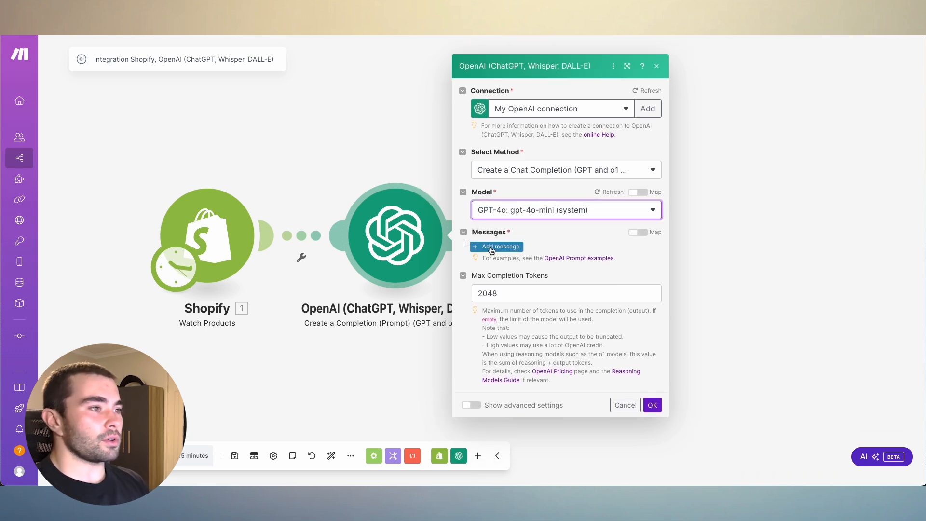
{"action": "left_click", "coordinate": [543, 270]}
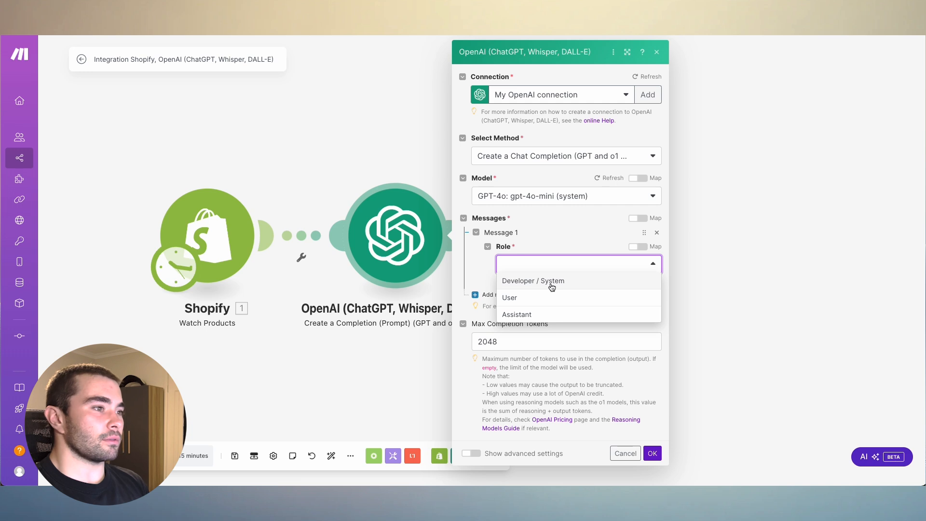
{"action": "left_click", "coordinate": [549, 281]}
Paste the prepared prompt, with its example inputs and material, category and colour filter formulas, into the system message's text content
{"action": "left_click", "coordinate": [528, 306]}
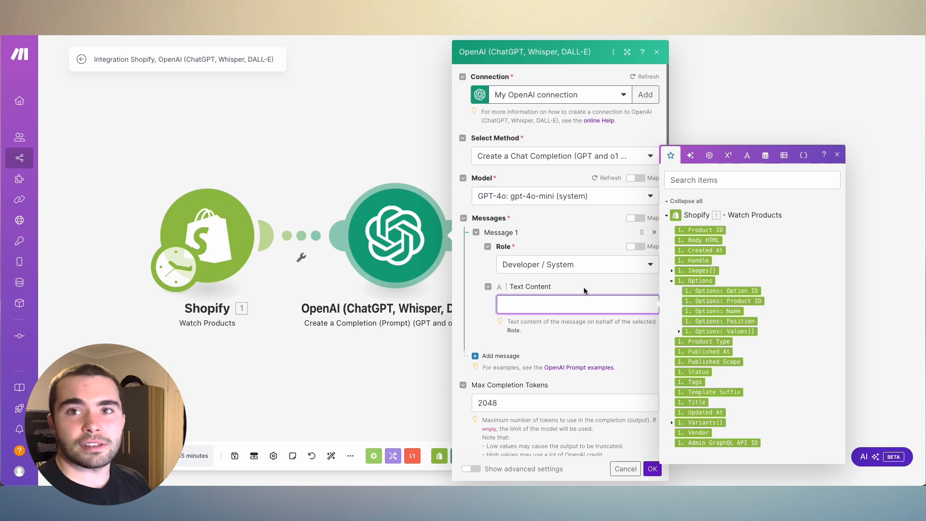
{"action": "left_click", "coordinate": [629, 239]}
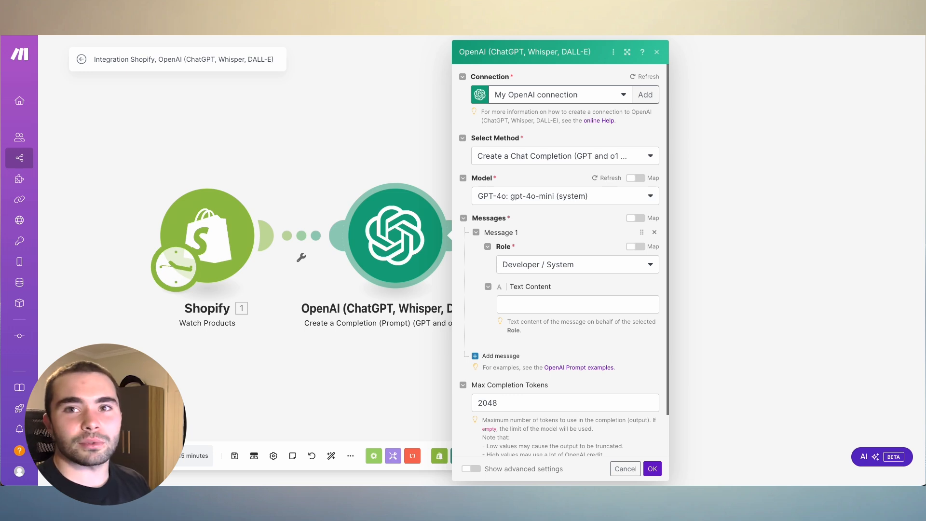
{"action": "left_click", "coordinate": [537, 300]}
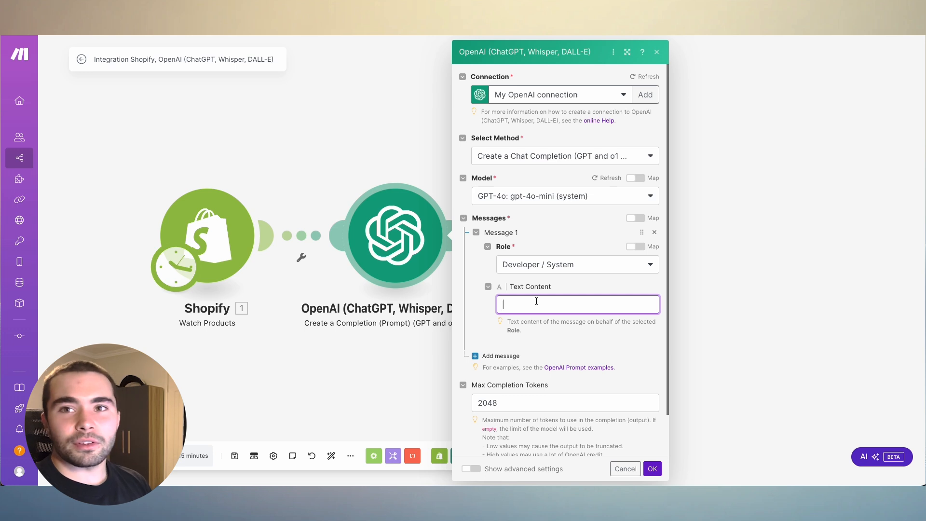
{"action": "scroll", "coordinate": [581, 273], "scroll_direction": "down", "scroll_amount": 1}
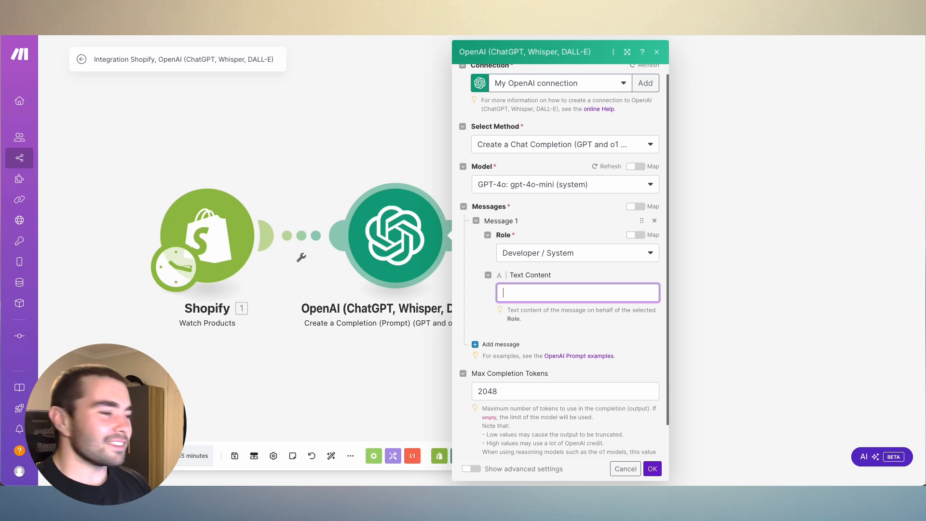
{"action": "key", "text": "super+Tab"}
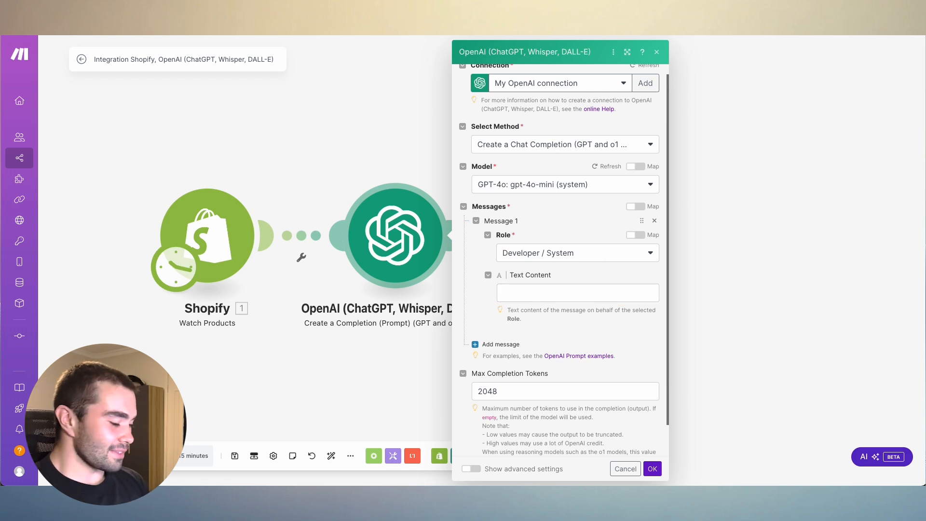
{"action": "left_click", "coordinate": [530, 295]}
{"action": "key", "text": "ctrl+v"}
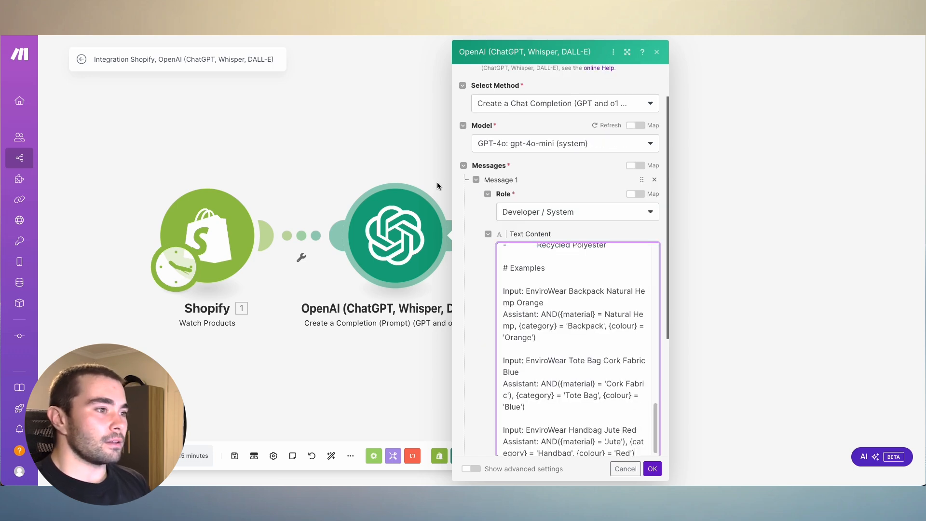
Widen the OpenAI module's settings window and review the opening of the system prompt
{"action": "left_click_drag", "start_coordinate": [464, 56], "coordinate": [785, 92]}
{"action": "scroll", "coordinate": [519, 126], "scroll_direction": "down", "scroll_amount": 5}
{"action": "scroll", "coordinate": [480, 224], "scroll_direction": "up", "scroll_amount": 10}
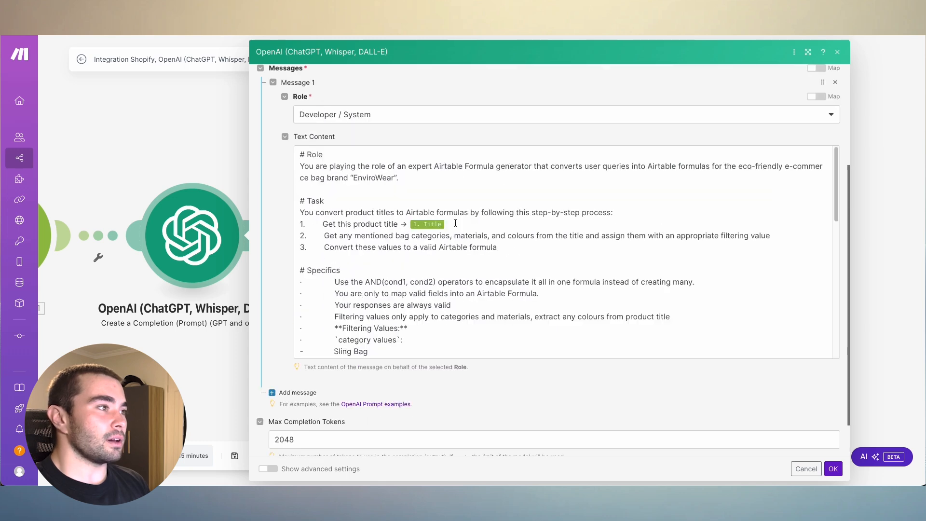
{"action": "scroll", "coordinate": [450, 123], "scroll_direction": "down", "scroll_amount": 2}
{"action": "scroll", "coordinate": [464, 136], "scroll_direction": "up", "scroll_amount": 1}
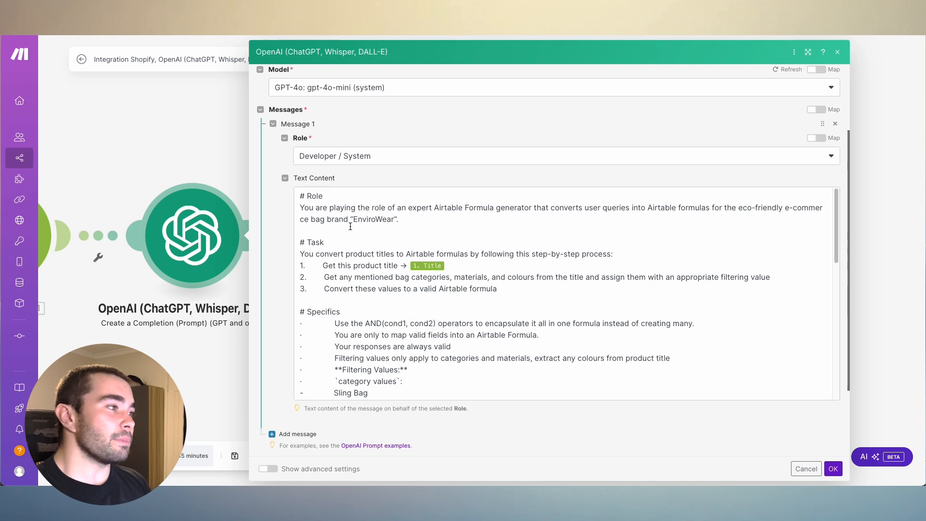
Try removing the line breaks around the prompt's Role section, then restore the original spacing
{"action": "left_click", "coordinate": [302, 242]}
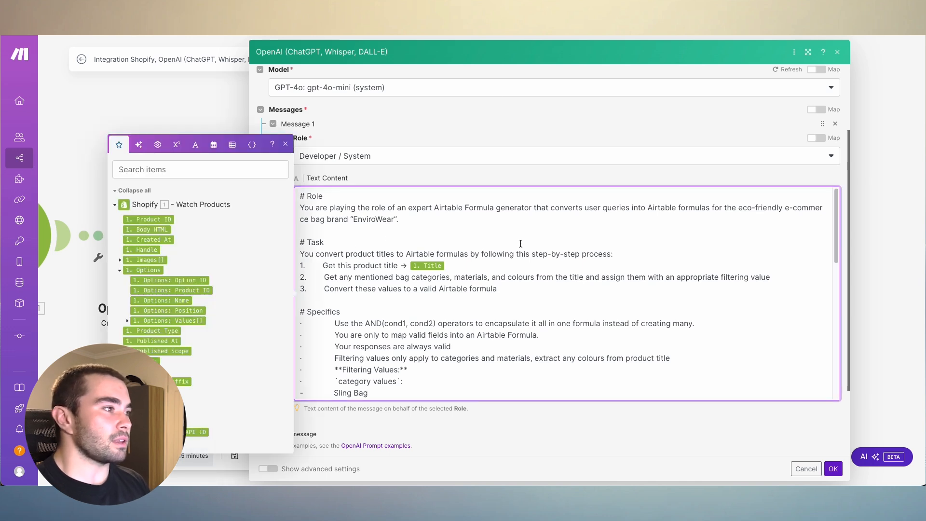
{"action": "key", "text": "BackSpace"}
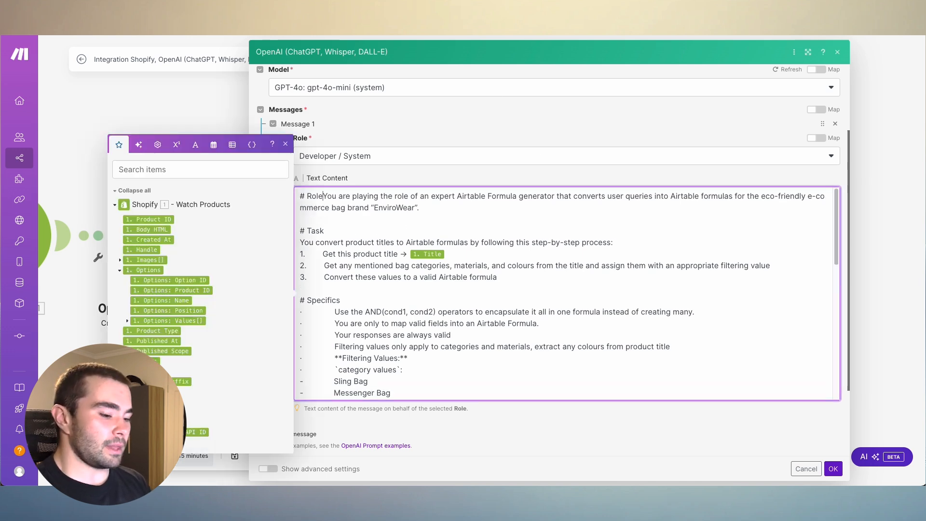
{"action": "key", "text": "BackSpace"}
{"action": "key", "text": "BackSpace"}
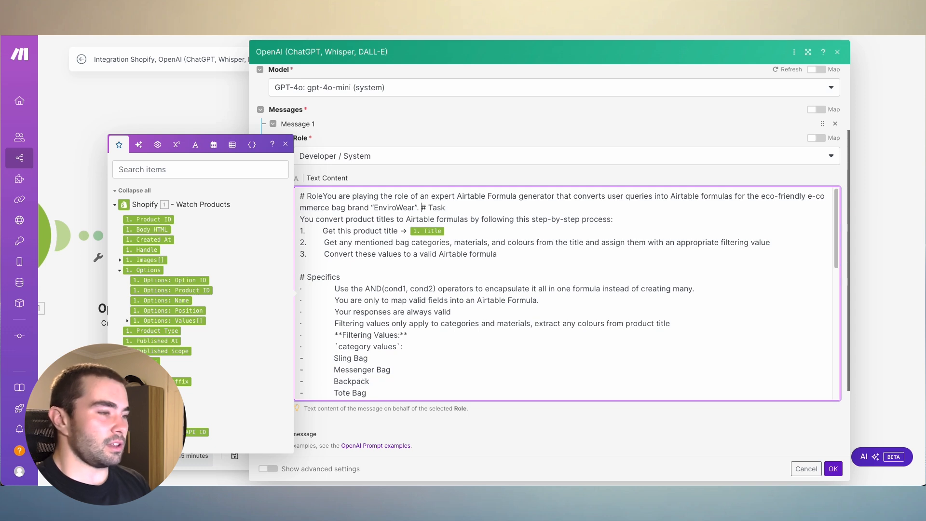
{"action": "key", "text": "Return"}
{"action": "key", "text": "Return"}
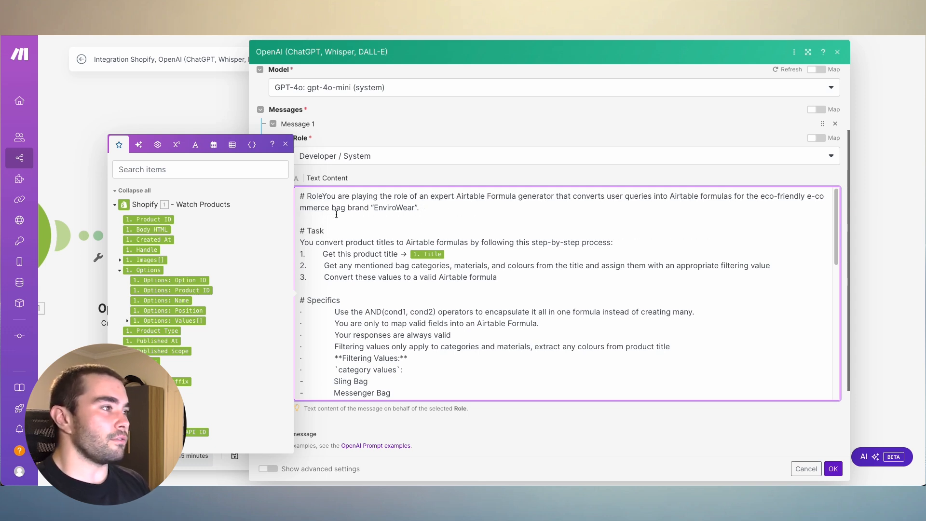
{"action": "key", "text": "Return"}
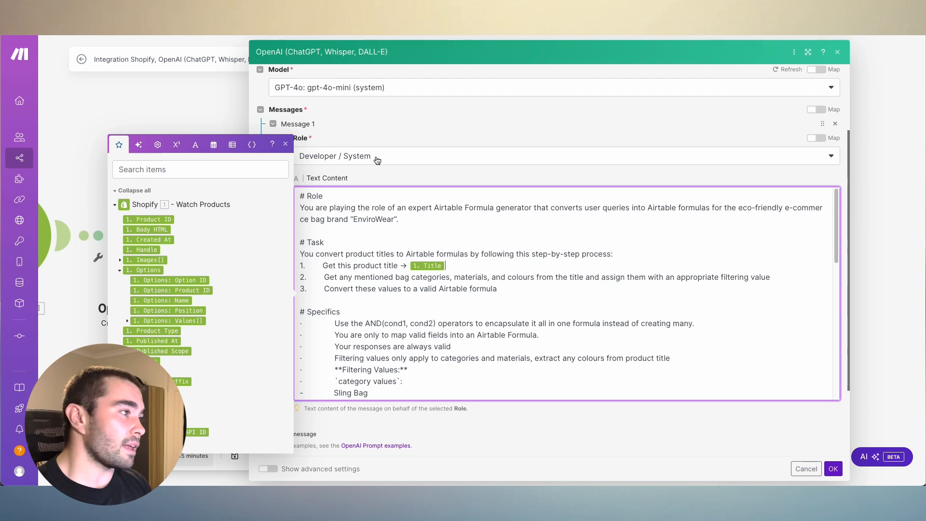
Examine the prompt's Role and Task sections, including the EnviroWear brand description and the mapped Shopify product title
{"action": "left_click", "coordinate": [285, 144]}
{"action": "scroll", "coordinate": [405, 267], "scroll_direction": "down", "scroll_amount": 1}
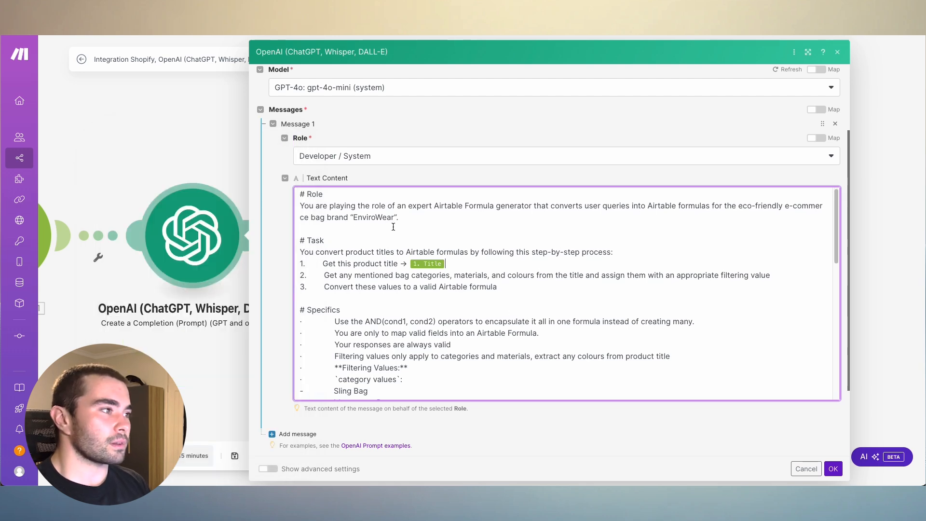
{"action": "scroll", "coordinate": [499, 287], "scroll_direction": "down", "scroll_amount": 10}
{"action": "scroll", "coordinate": [499, 287], "scroll_direction": "up", "scroll_amount": 15}
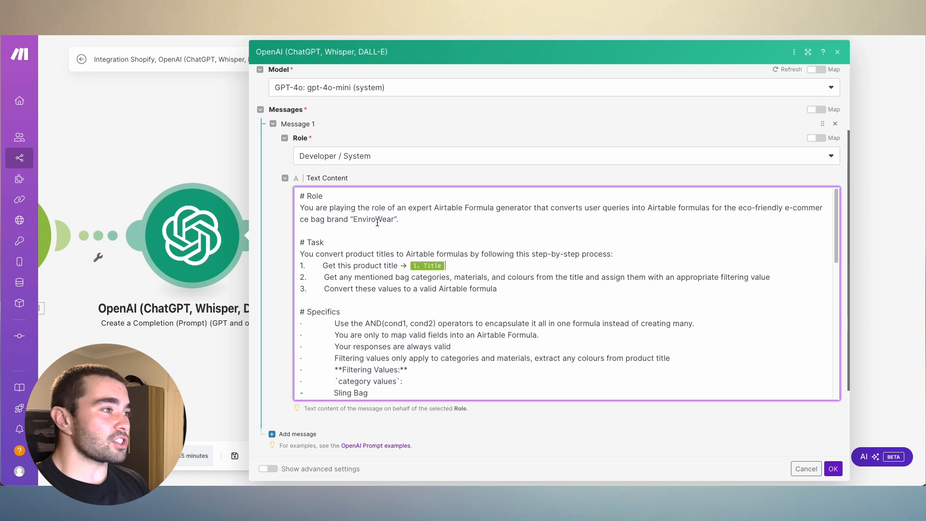
{"action": "left_click_drag", "start_coordinate": [394, 219], "coordinate": [354, 219]}
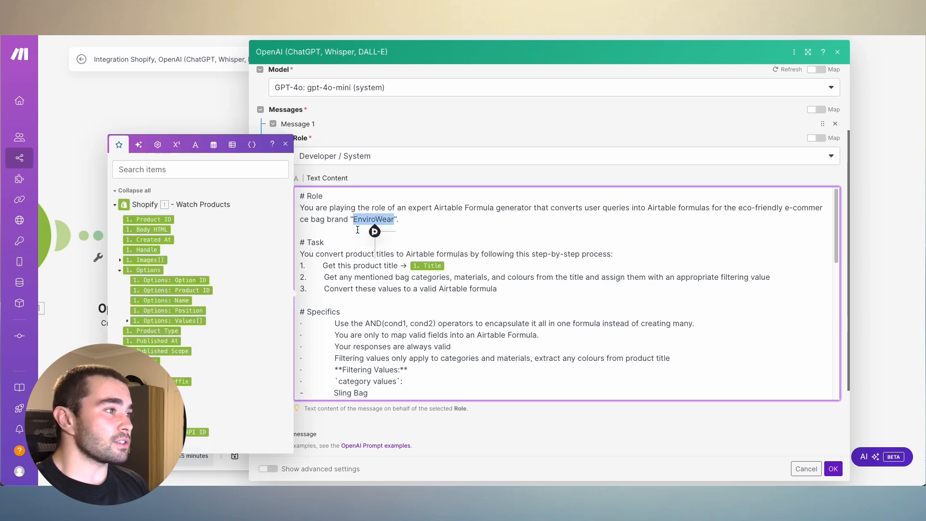
{"action": "left_click", "coordinate": [431, 223]}
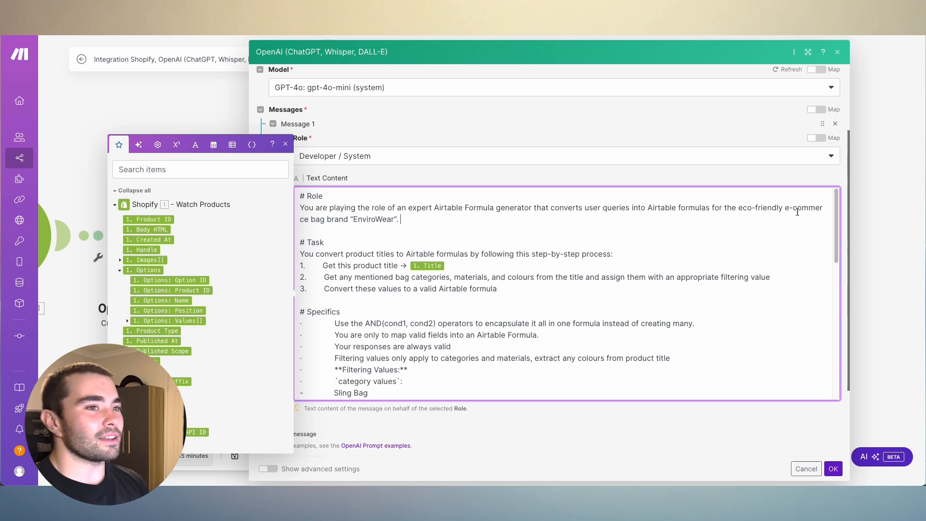
{"action": "left_click_drag", "start_coordinate": [313, 221], "coordinate": [326, 221]}
{"action": "left_click", "coordinate": [344, 225]}
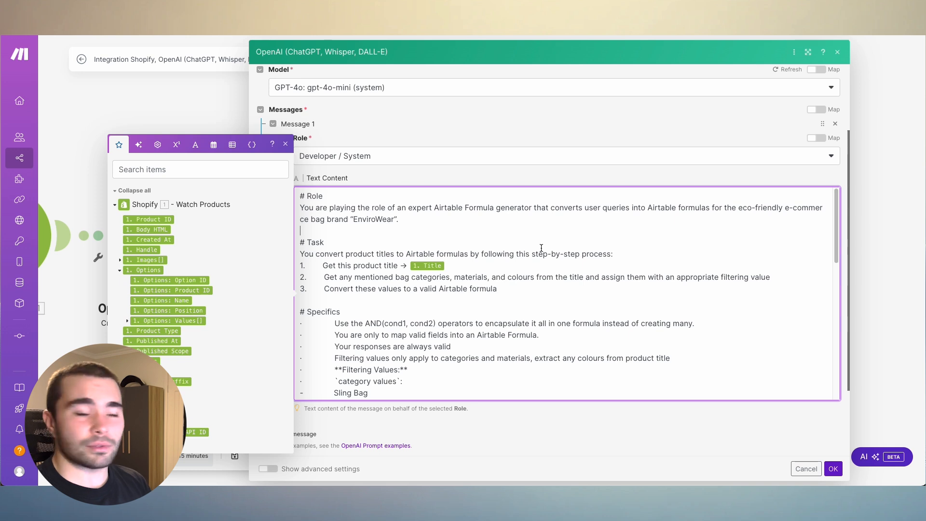
{"action": "scroll", "coordinate": [542, 256], "scroll_direction": "down", "scroll_amount": 2}
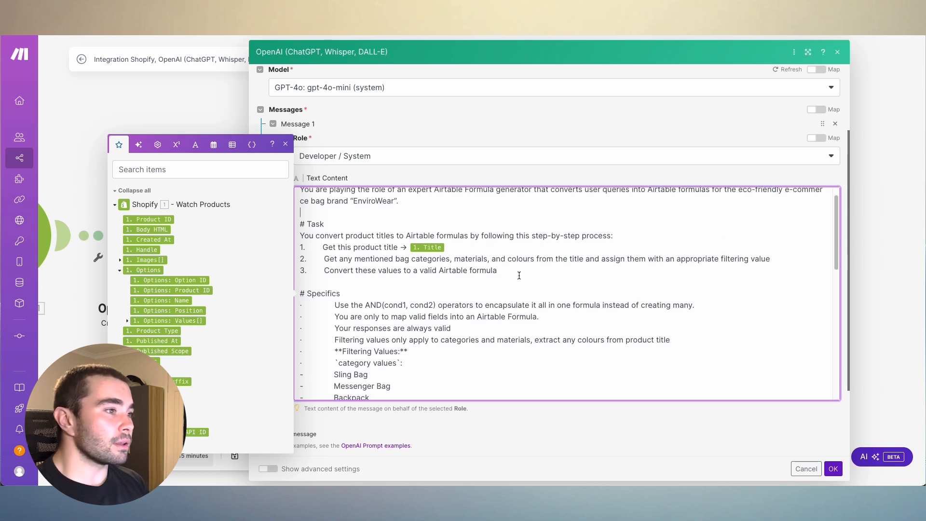
{"action": "left_click", "coordinate": [534, 253]}
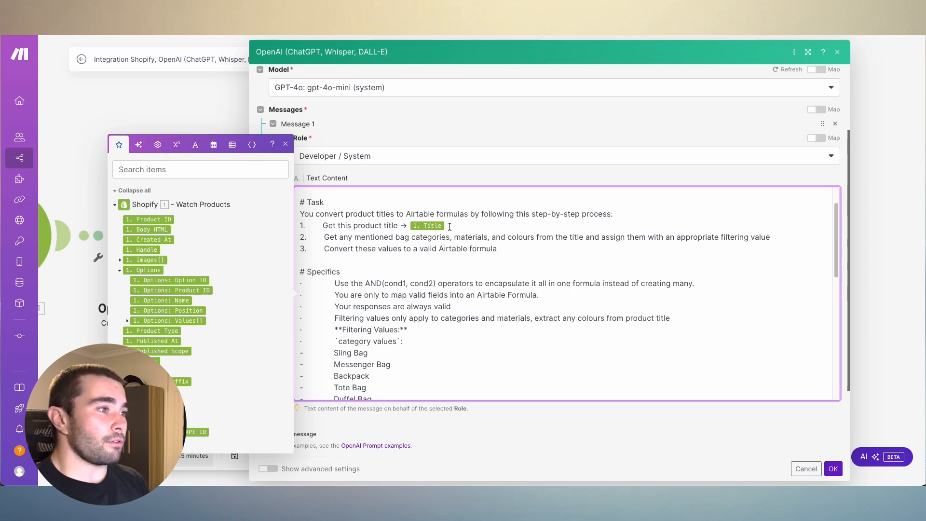
{"action": "scroll", "coordinate": [514, 264], "scroll_direction": "down", "scroll_amount": 3}
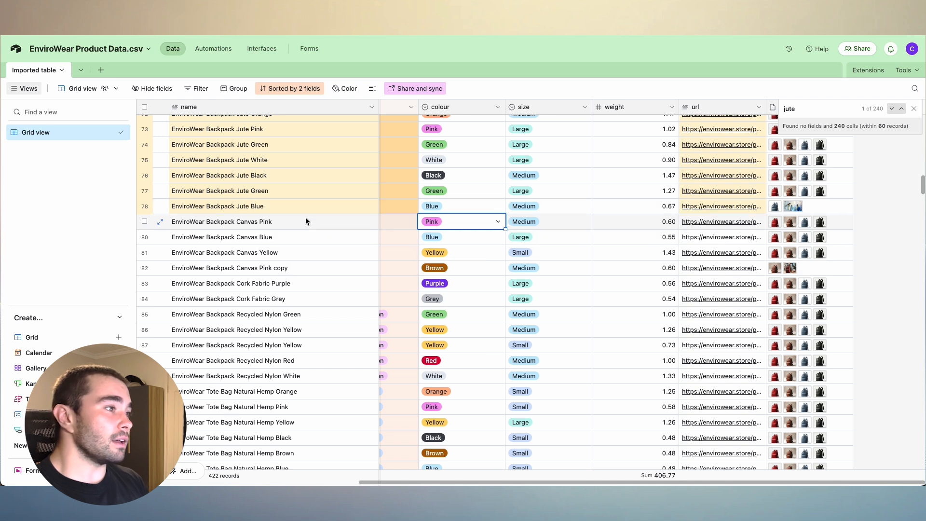
Switch to Airtable to check the name of the EnviroWear Backpack Jute Blue record, then return to Make
{"action": "left_click", "coordinate": [303, 206]}
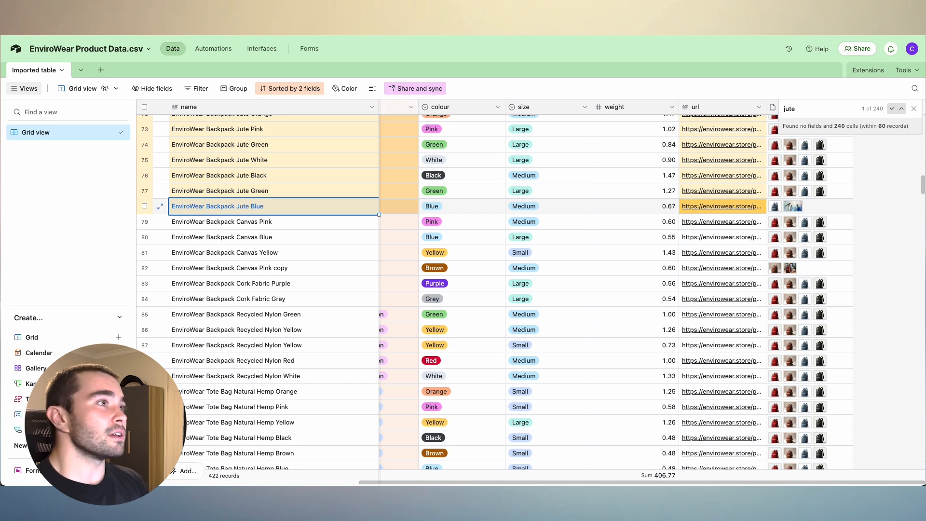
{"action": "key", "text": "ctrl+Tab"}
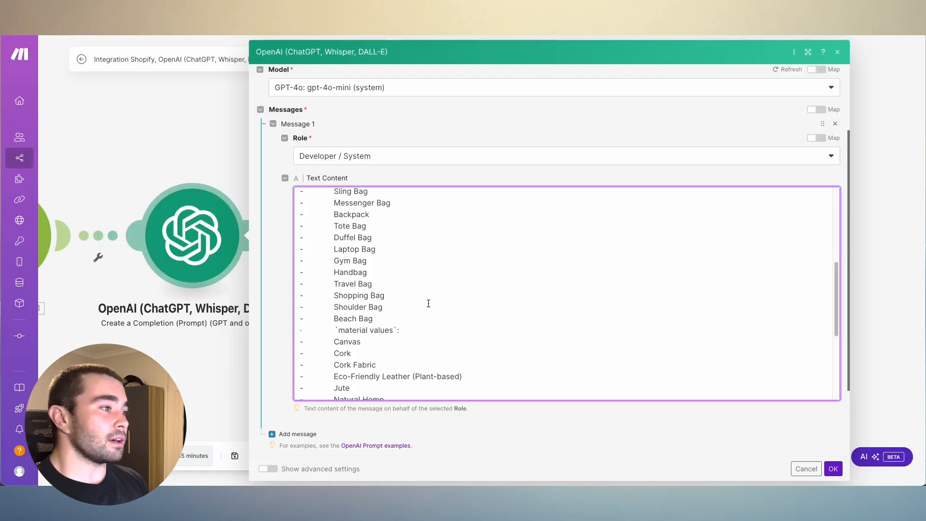
Examine the prompt's Specifics rules and its lists of category and material filtering values
{"action": "scroll", "coordinate": [428, 303], "scroll_direction": "up", "scroll_amount": 5}
{"action": "scroll", "coordinate": [415, 289], "scroll_direction": "down", "scroll_amount": 7}
{"action": "scroll", "coordinate": [379, 252], "scroll_direction": "up", "scroll_amount": 3}
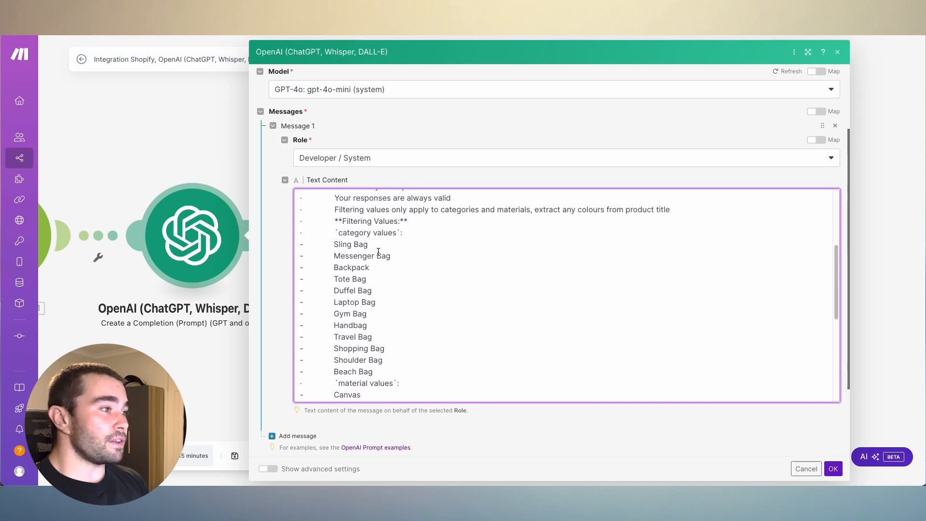
{"action": "scroll", "coordinate": [415, 263], "scroll_direction": "down", "scroll_amount": 4}
{"action": "scroll", "coordinate": [390, 270], "scroll_direction": "up", "scroll_amount": 10}
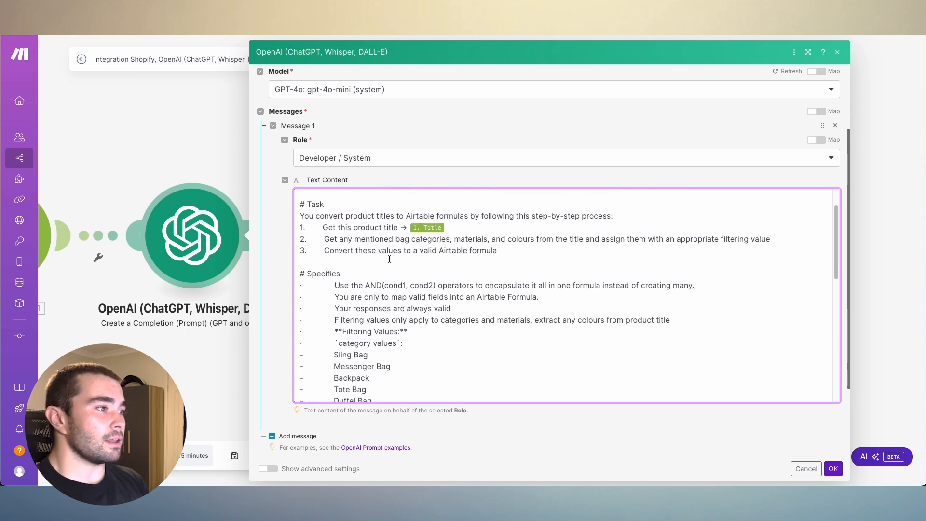
{"action": "scroll", "coordinate": [390, 259], "scroll_direction": "down", "scroll_amount": 4}
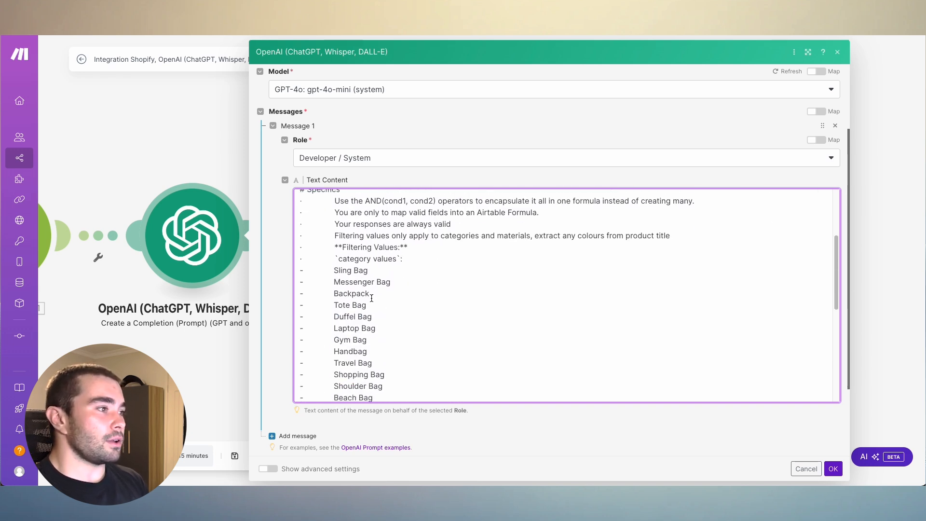
{"action": "scroll", "coordinate": [361, 271], "scroll_direction": "down", "scroll_amount": 1}
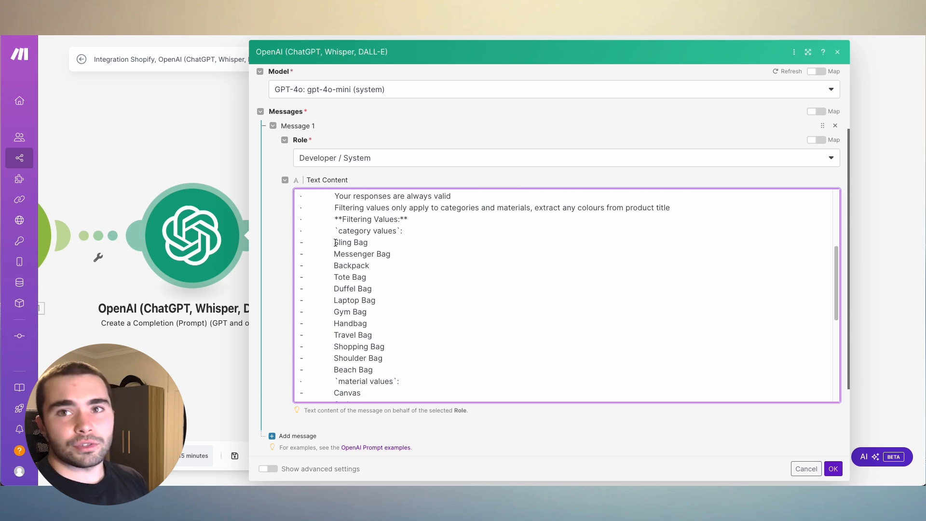
{"action": "scroll", "coordinate": [395, 323], "scroll_direction": "up", "scroll_amount": 3}
{"action": "scroll", "coordinate": [395, 323], "scroll_direction": "down", "scroll_amount": 8}
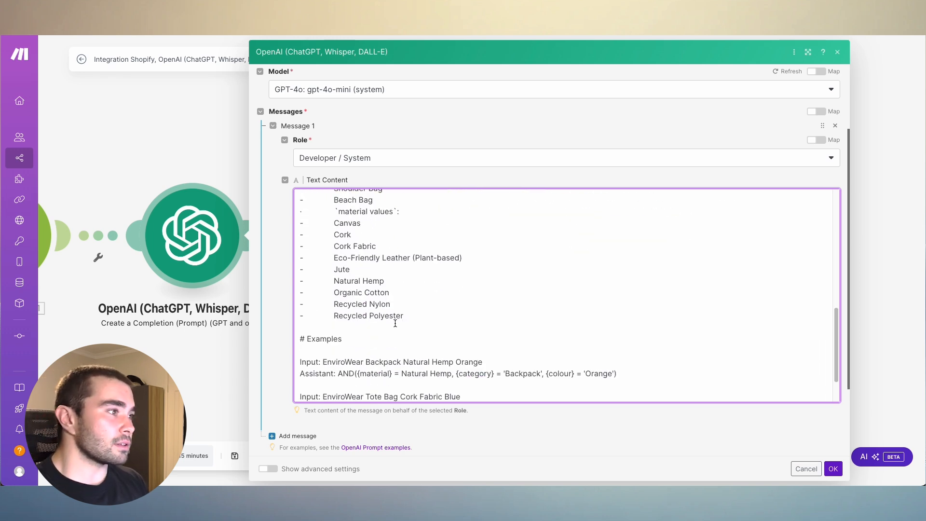
{"action": "scroll", "coordinate": [395, 323], "scroll_direction": "up", "scroll_amount": 3}
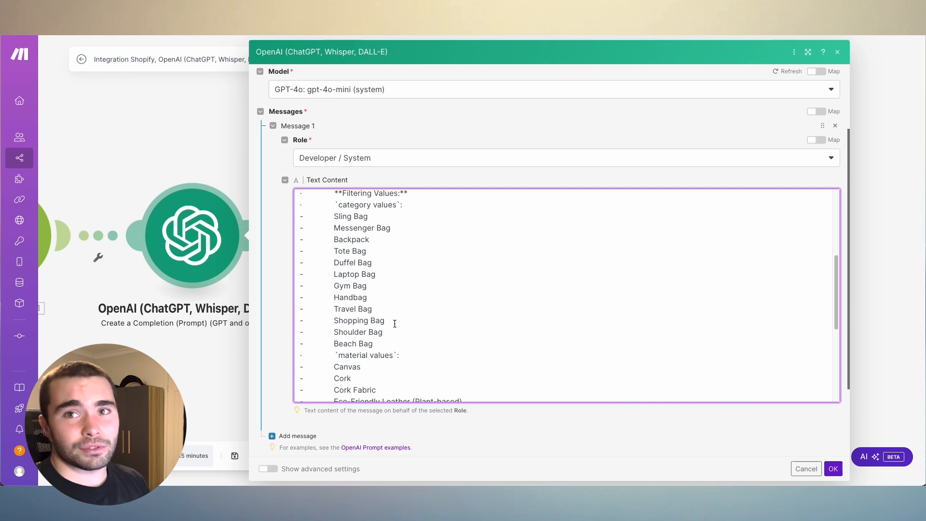
{"action": "scroll", "coordinate": [397, 308], "scroll_direction": "down", "scroll_amount": 2}
{"action": "scroll", "coordinate": [385, 318], "scroll_direction": "up", "scroll_amount": 1}
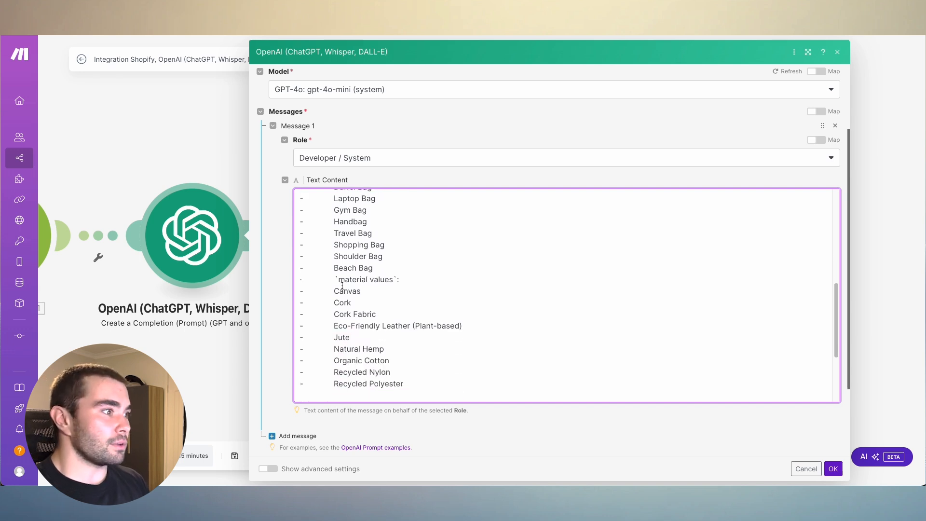
{"action": "scroll", "coordinate": [381, 270], "scroll_direction": "down", "scroll_amount": 2}
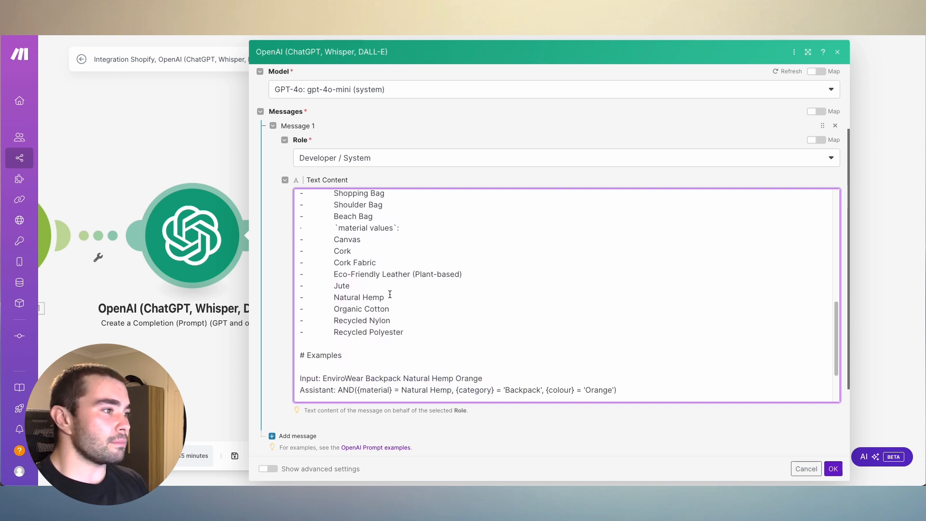
{"action": "scroll", "coordinate": [415, 270], "scroll_direction": "up", "scroll_amount": 5}
{"action": "scroll", "coordinate": [434, 290], "scroll_direction": "up", "scroll_amount": 2}
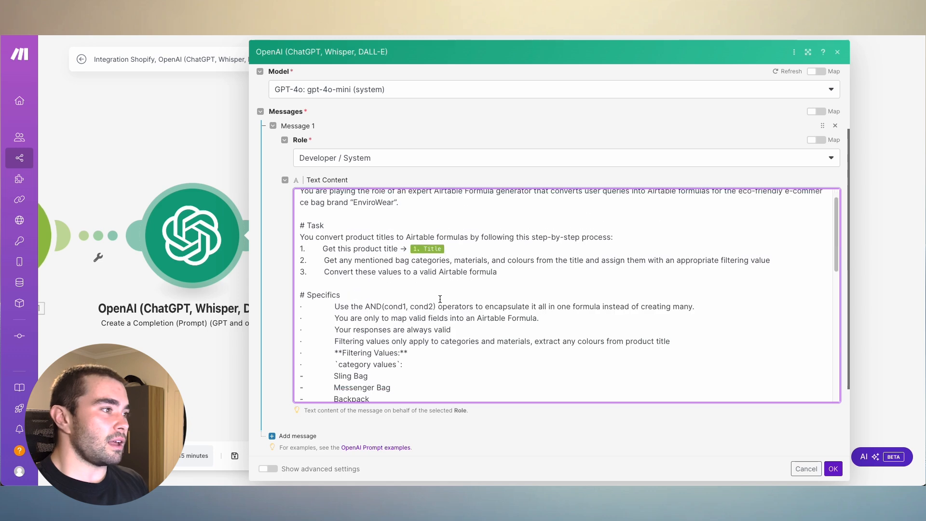
{"action": "scroll", "coordinate": [439, 299], "scroll_direction": "down", "scroll_amount": 4}
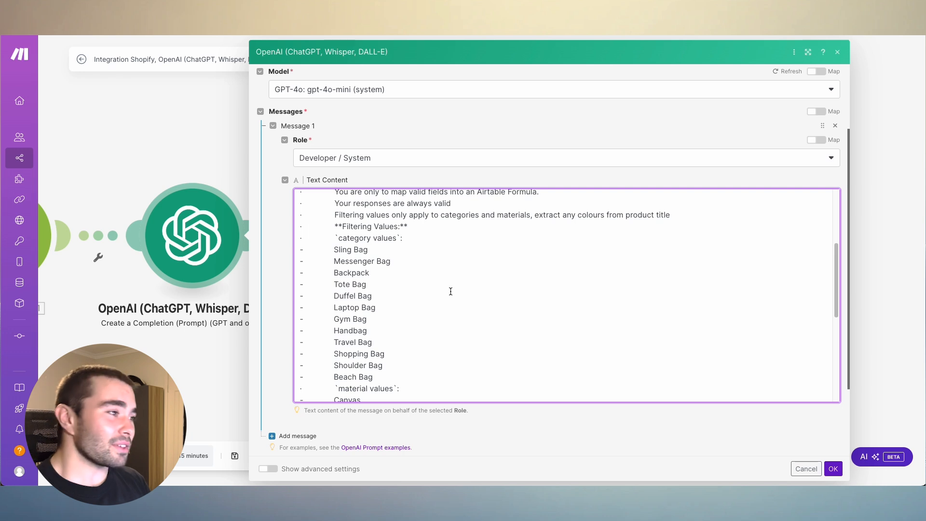
Compare the prompt's Examples section with the category and material filtering values listed above it
{"action": "scroll", "coordinate": [451, 291], "scroll_direction": "down", "scroll_amount": 5}
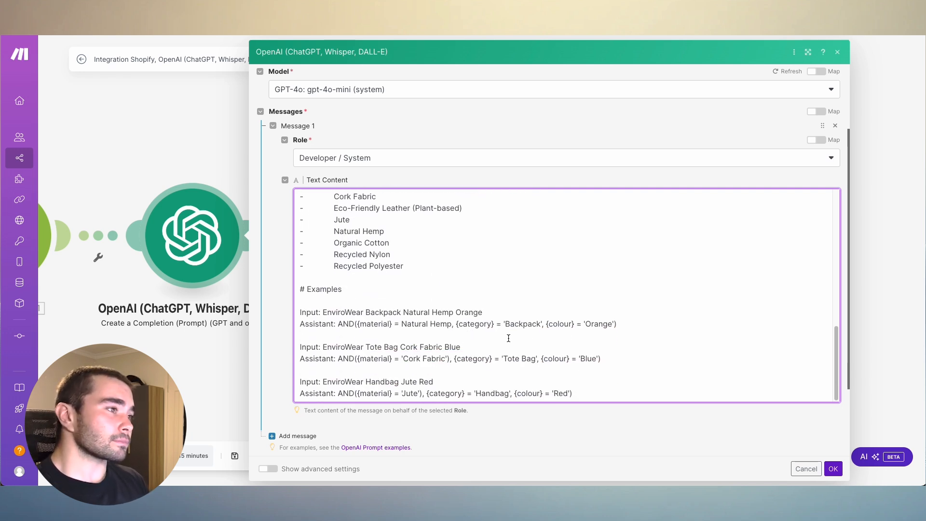
{"action": "scroll", "coordinate": [444, 285], "scroll_direction": "up", "scroll_amount": 1}
{"action": "scroll", "coordinate": [443, 285], "scroll_direction": "up", "scroll_amount": 4}
{"action": "scroll", "coordinate": [403, 283], "scroll_direction": "down", "scroll_amount": 2}
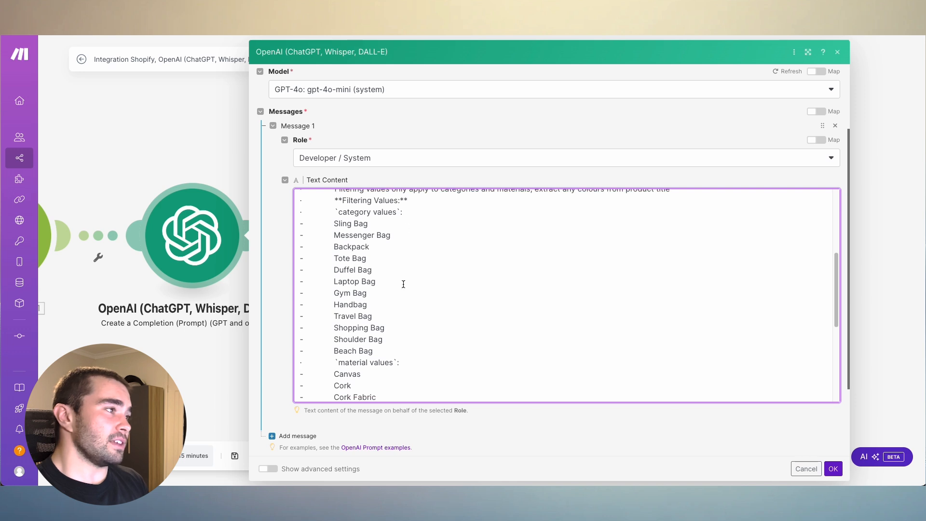
{"action": "scroll", "coordinate": [410, 323], "scroll_direction": "down", "scroll_amount": 5}
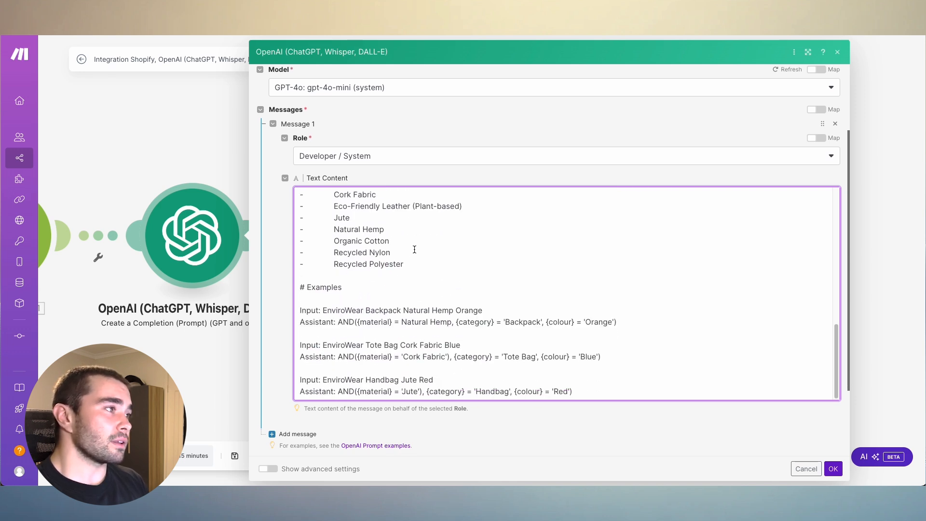
{"action": "scroll", "coordinate": [416, 260], "scroll_direction": "up", "scroll_amount": 1}
{"action": "scroll", "coordinate": [416, 259], "scroll_direction": "up", "scroll_amount": 2}
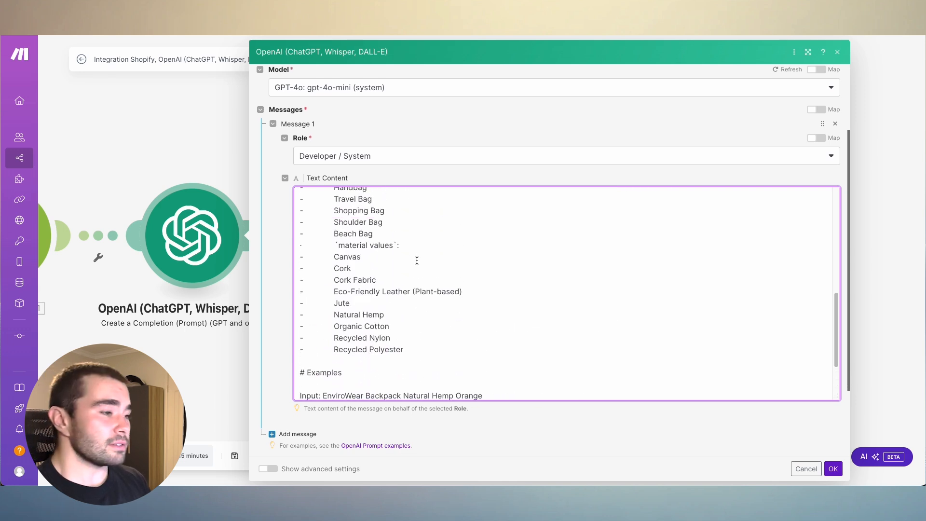
{"action": "scroll", "coordinate": [417, 260], "scroll_direction": "down", "scroll_amount": 3}
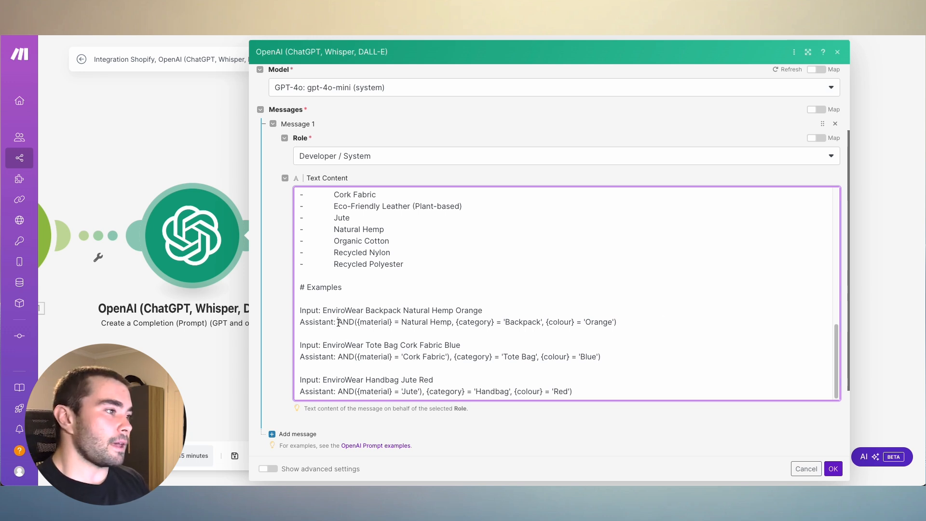
Examine the material, category and colour conditions in the example formula for EnviroWear Backpack Natural Hemp Orange
{"action": "left_click_drag", "start_coordinate": [338, 322], "coordinate": [653, 322]}
{"action": "left_click", "coordinate": [629, 350]}
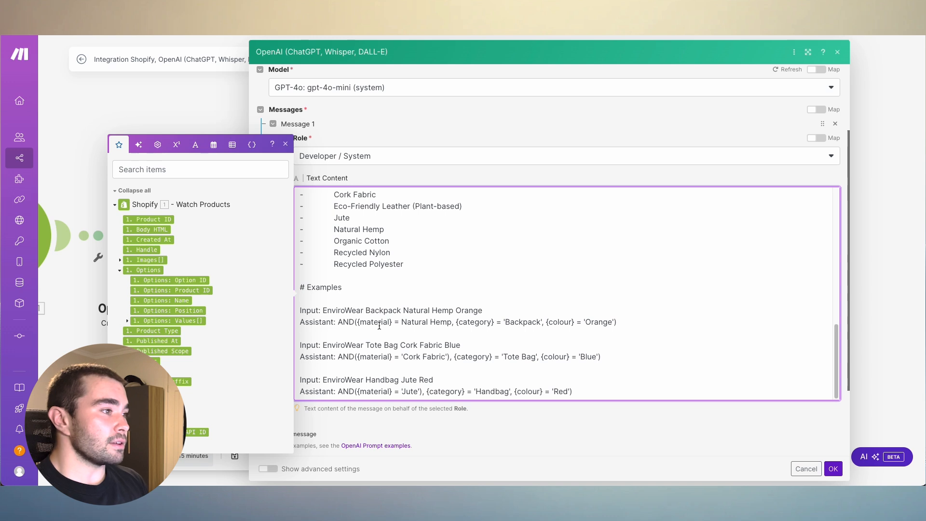
{"action": "double_click", "coordinate": [464, 322]}
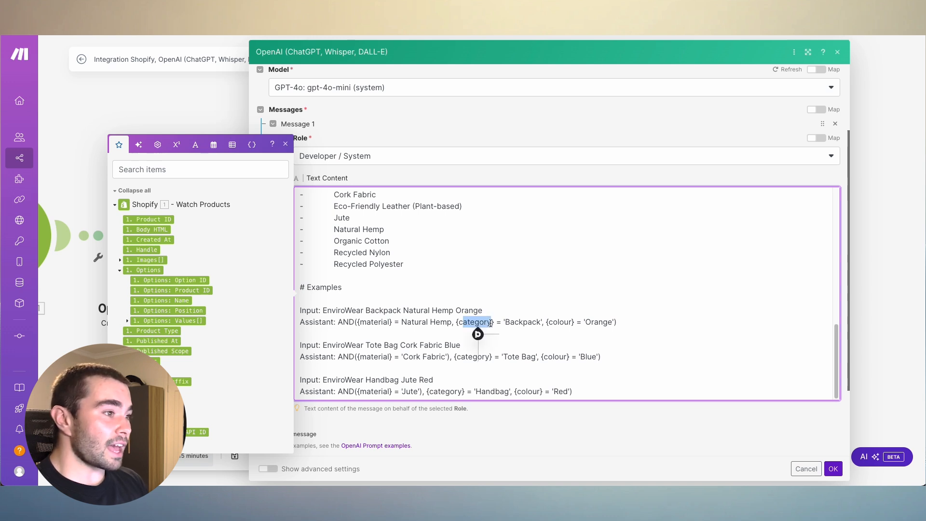
{"action": "double_click", "coordinate": [521, 322]}
{"action": "left_click", "coordinate": [448, 322]}
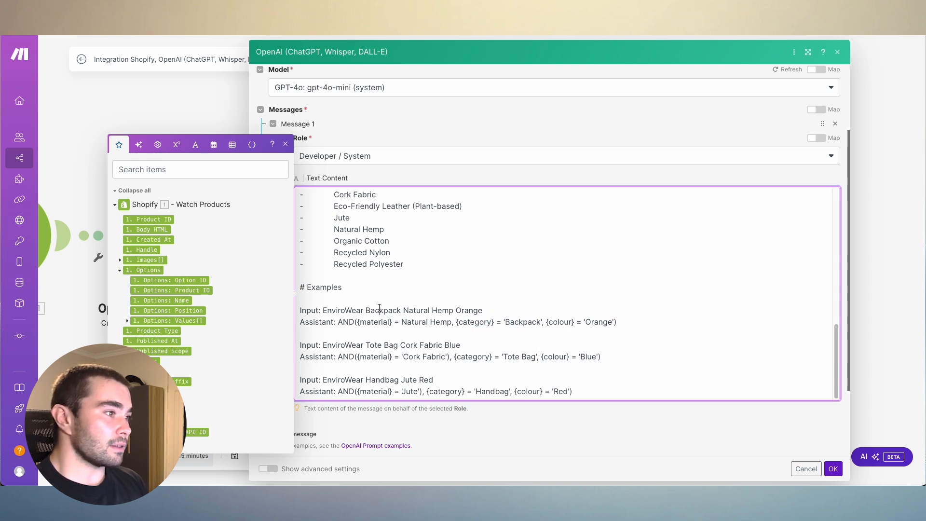
Compare the material and colour words in the example titles with the values in their formulas in the prompt's Examples section
{"action": "left_click", "coordinate": [376, 333]}
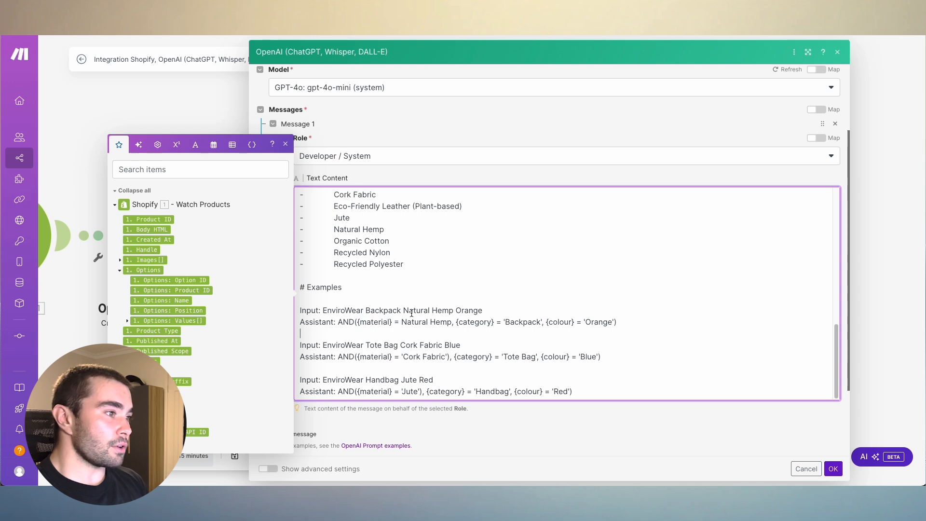
{"action": "left_click_drag", "start_coordinate": [403, 311], "coordinate": [454, 311]}
{"action": "left_click", "coordinate": [428, 324]}
{"action": "left_click_drag", "start_coordinate": [401, 323], "coordinate": [478, 311]}
{"action": "left_click", "coordinate": [423, 328]}
{"action": "left_click", "coordinate": [477, 313]}
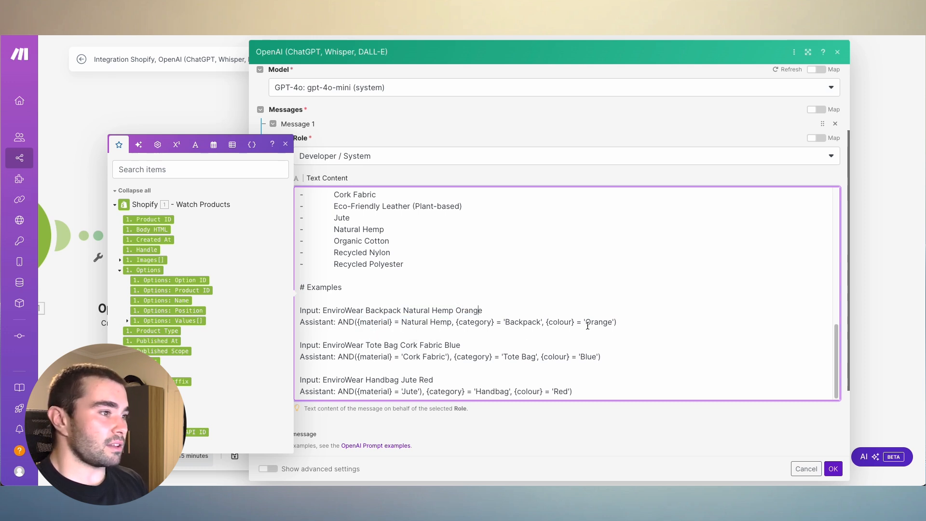
{"action": "double_click", "coordinate": [604, 322]}
{"action": "left_click", "coordinate": [594, 335]}
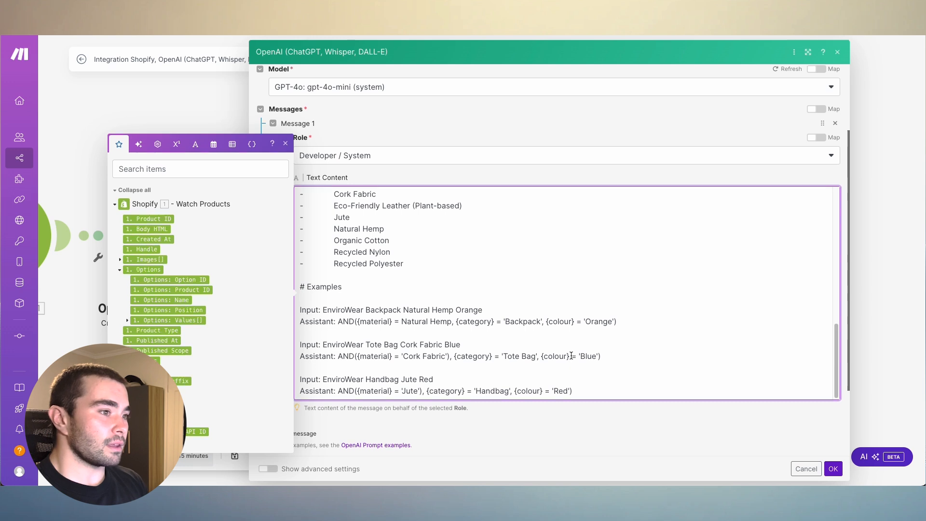
{"action": "scroll", "coordinate": [571, 355], "scroll_direction": "down", "scroll_amount": 2}
{"action": "scroll", "coordinate": [559, 343], "scroll_direction": "up", "scroll_amount": 4}
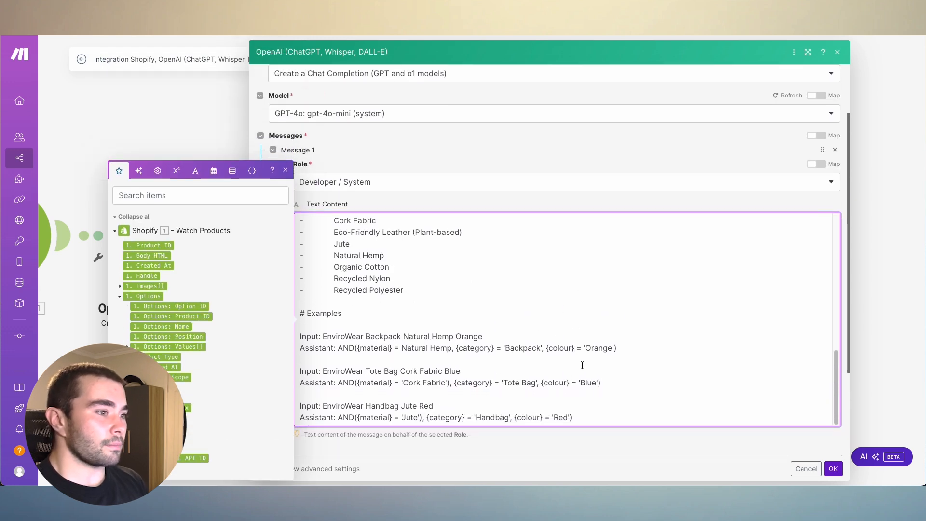
{"action": "left_click", "coordinate": [579, 361]}
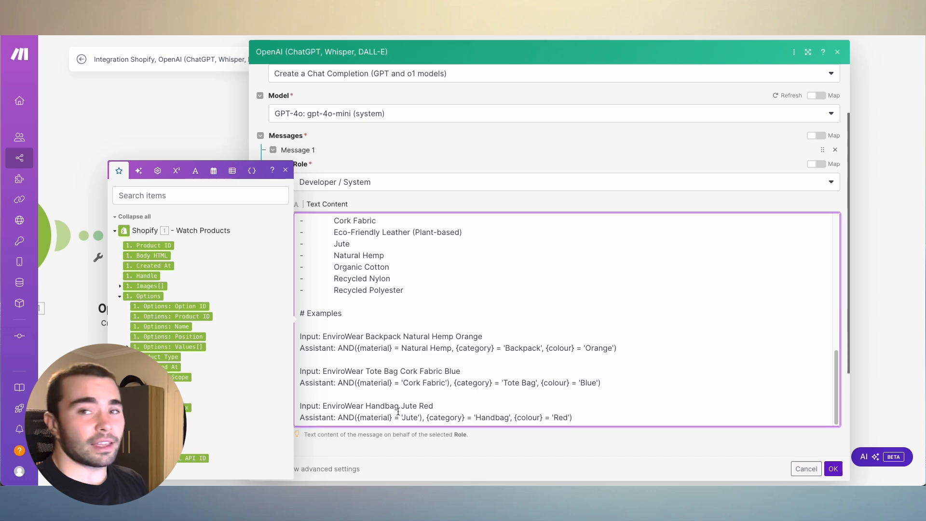
{"action": "scroll", "coordinate": [401, 396], "scroll_direction": "down", "scroll_amount": 1}
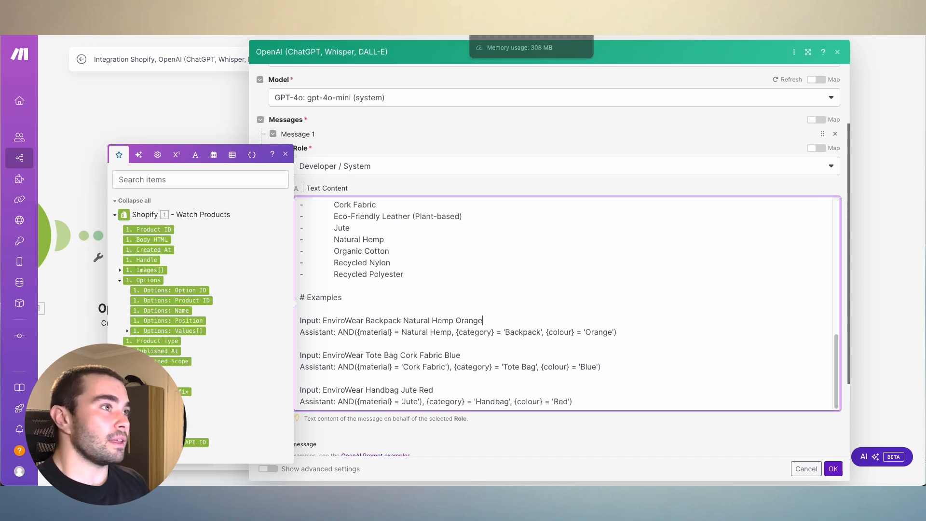
Switch to Airtable and examine the category, material and colour fields of the Backpack Jute records, including EnviroWear Backpack Jute Blue
{"action": "left_click", "coordinate": [506, 30]}
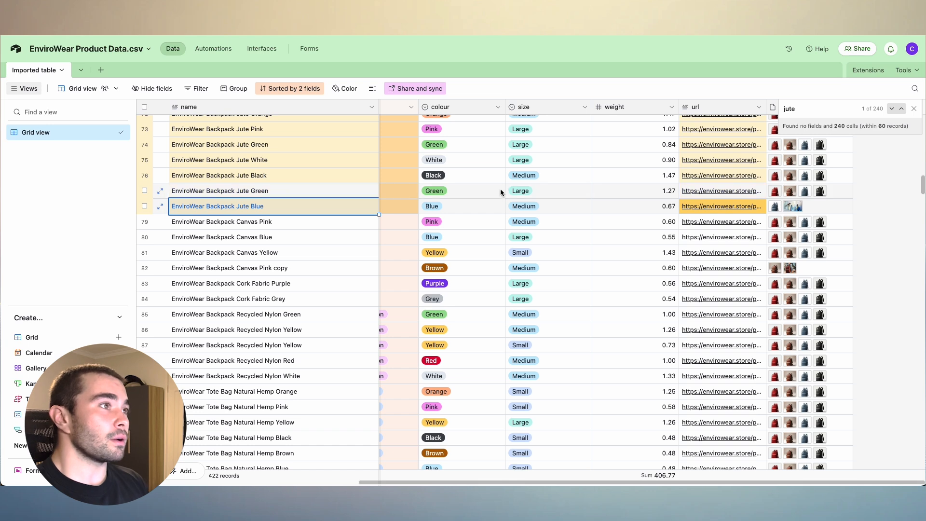
{"action": "scroll", "coordinate": [514, 214], "scroll_direction": "left", "scroll_amount": 5}
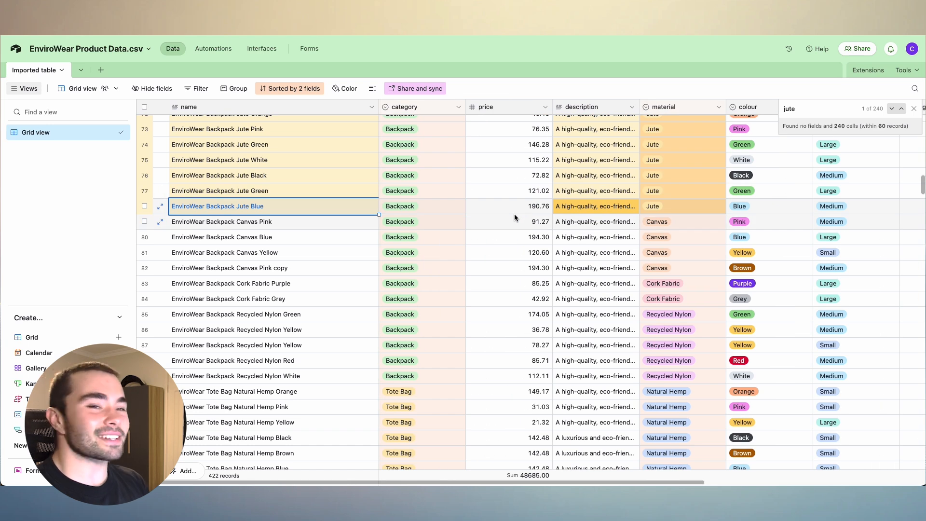
{"action": "scroll", "coordinate": [498, 218], "scroll_direction": "right", "scroll_amount": 3}
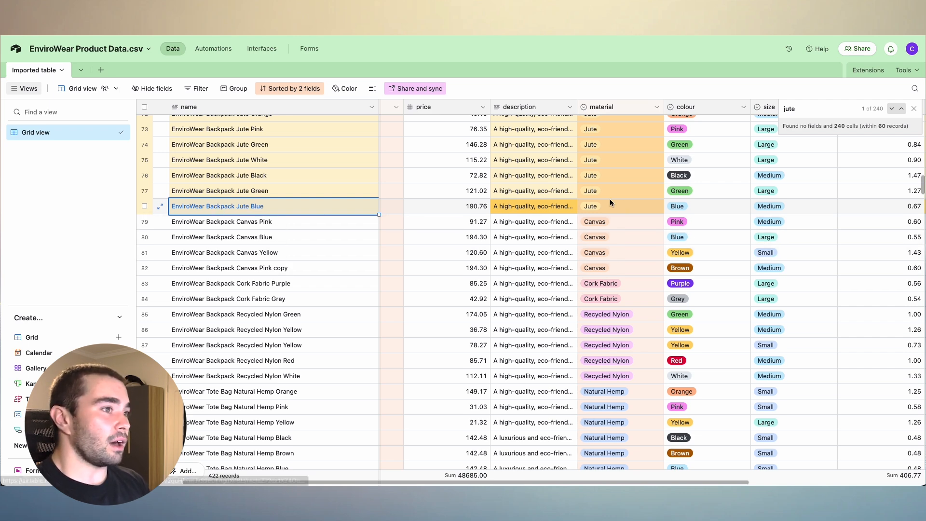
{"action": "scroll", "coordinate": [616, 219], "scroll_direction": "right", "scroll_amount": 5}
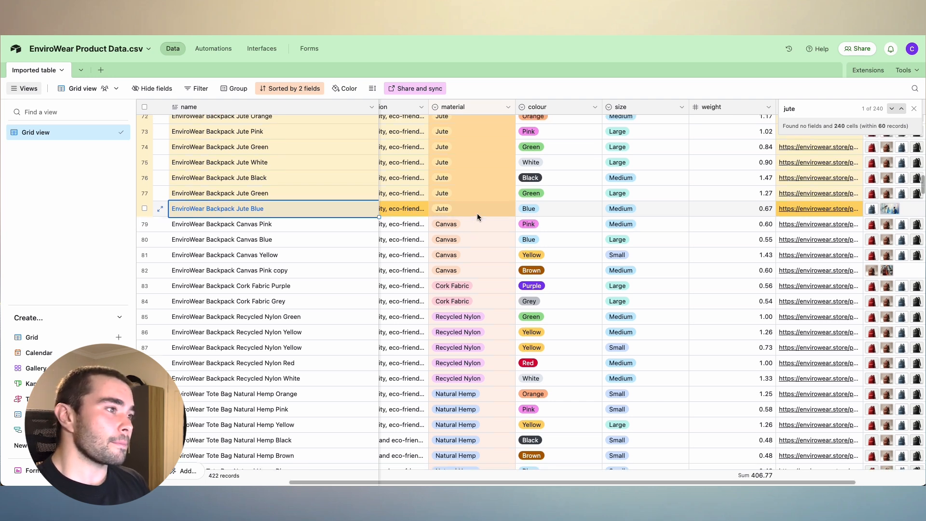
{"action": "scroll", "coordinate": [476, 213], "scroll_direction": "up", "scroll_amount": 3}
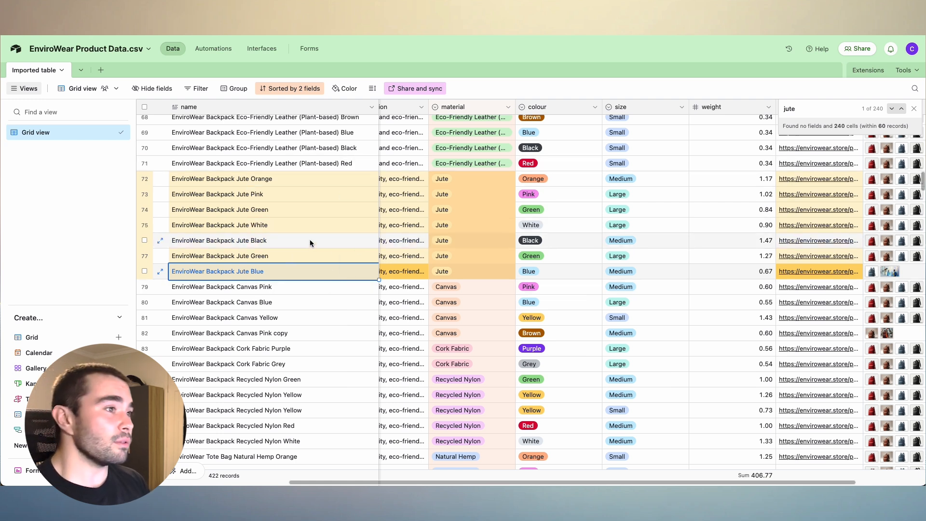
{"action": "scroll", "coordinate": [485, 236], "scroll_direction": "right", "scroll_amount": 2}
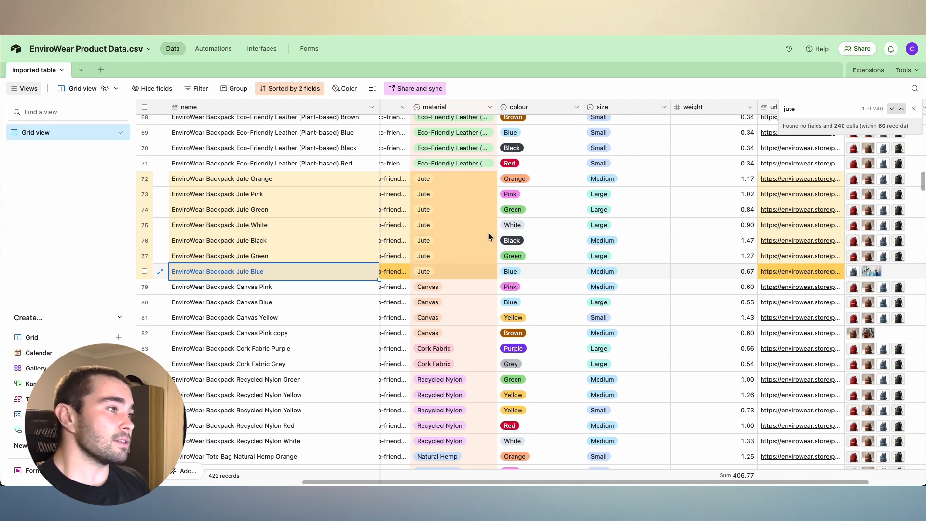
{"action": "scroll", "coordinate": [488, 236], "scroll_direction": "left", "scroll_amount": 10}
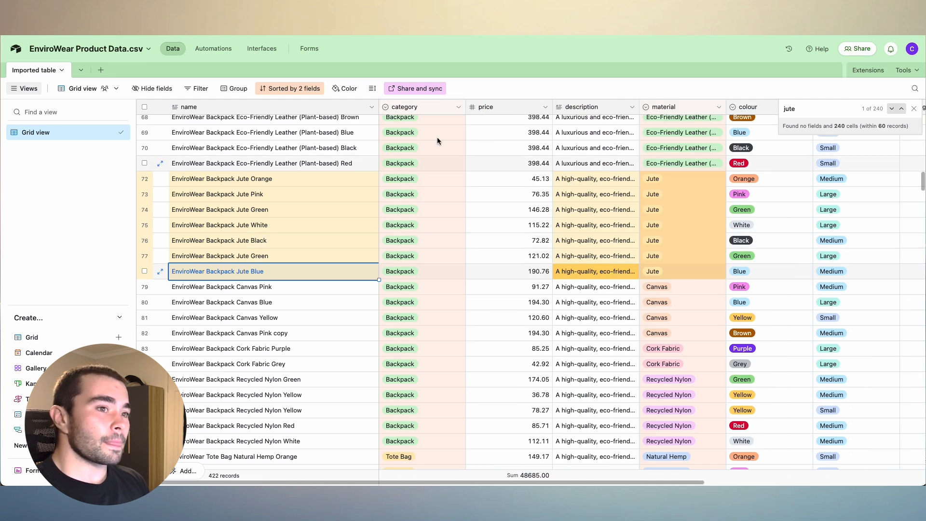
Return to Make, check the rest of the OpenAI module's settings and save them
{"action": "left_click", "coordinate": [472, 21]}
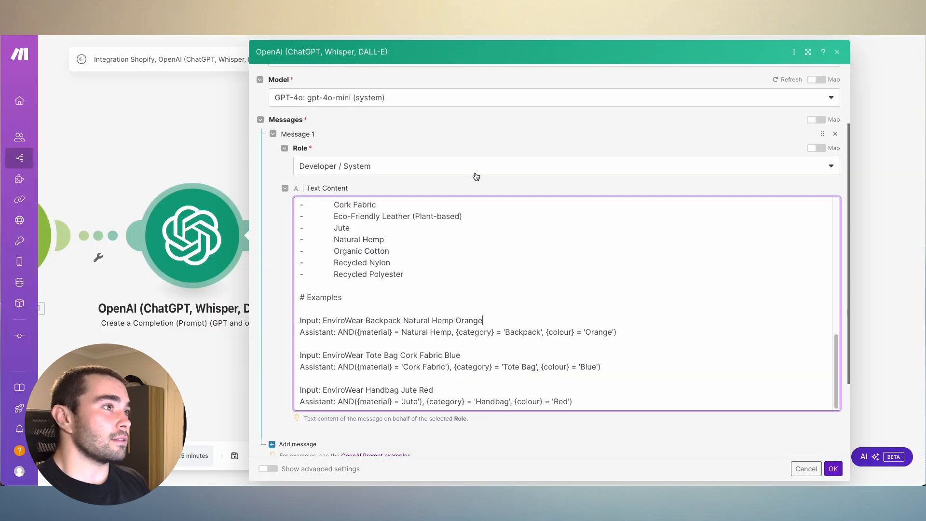
{"action": "scroll", "coordinate": [482, 217], "scroll_direction": "down", "scroll_amount": 3}
{"action": "scroll", "coordinate": [476, 244], "scroll_direction": "up", "scroll_amount": 3}
{"action": "scroll", "coordinate": [476, 244], "scroll_direction": "down", "scroll_amount": 3}
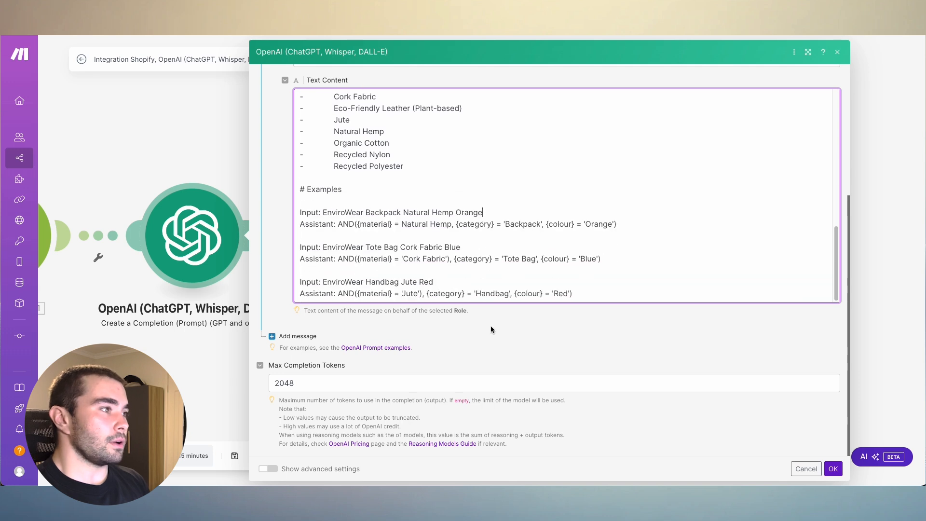
{"action": "scroll", "coordinate": [487, 330], "scroll_direction": "up", "scroll_amount": 2}
{"action": "left_click", "coordinate": [832, 470]}
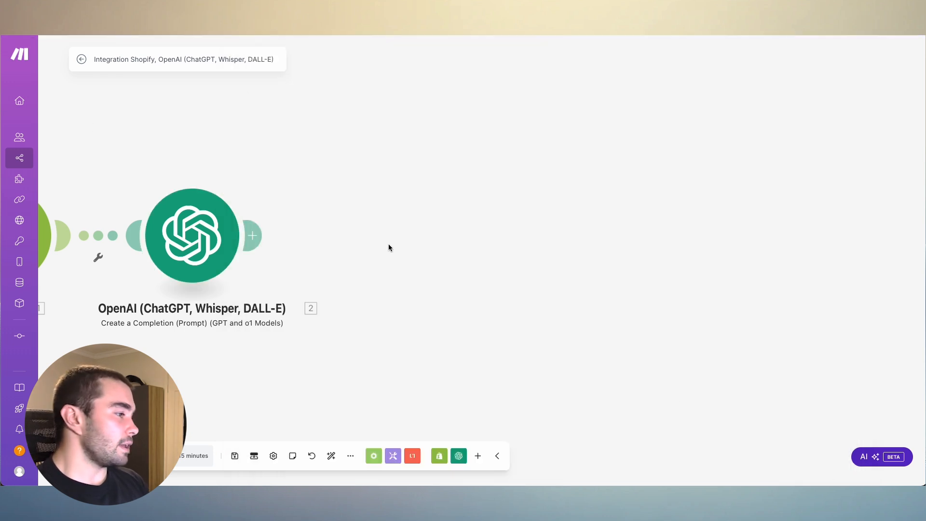
Add an Airtable Search Records module after the OpenAI module
{"action": "left_click", "coordinate": [253, 235]}
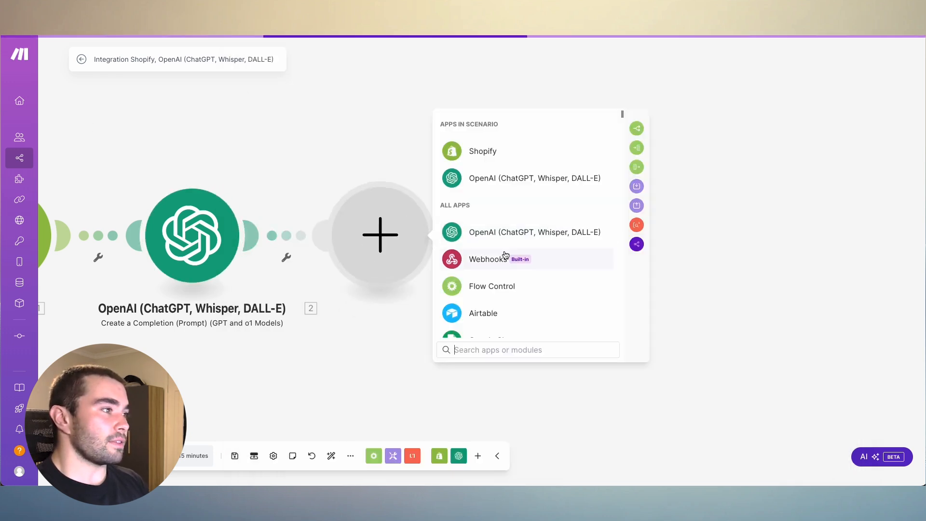
{"action": "left_click", "coordinate": [501, 313]}
{"action": "left_click", "coordinate": [511, 205]}
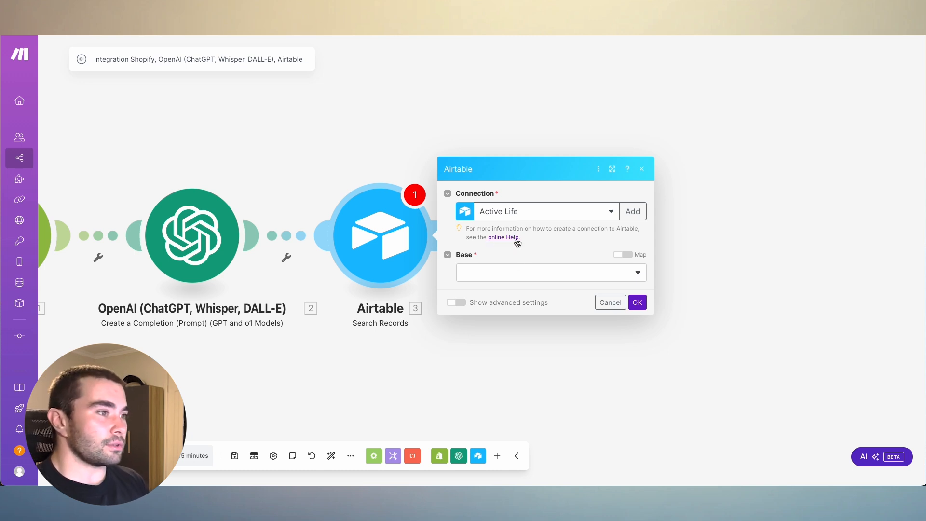
Set the Airtable module's connection to EnviroWear and its base to EnviroWear Product Data.csv
{"action": "left_click", "coordinate": [535, 213]}
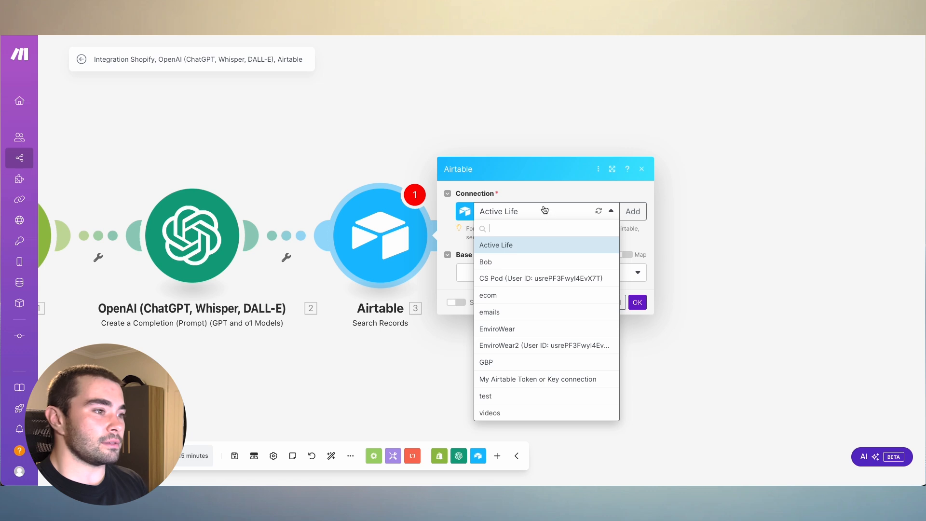
{"action": "left_click", "coordinate": [542, 328]}
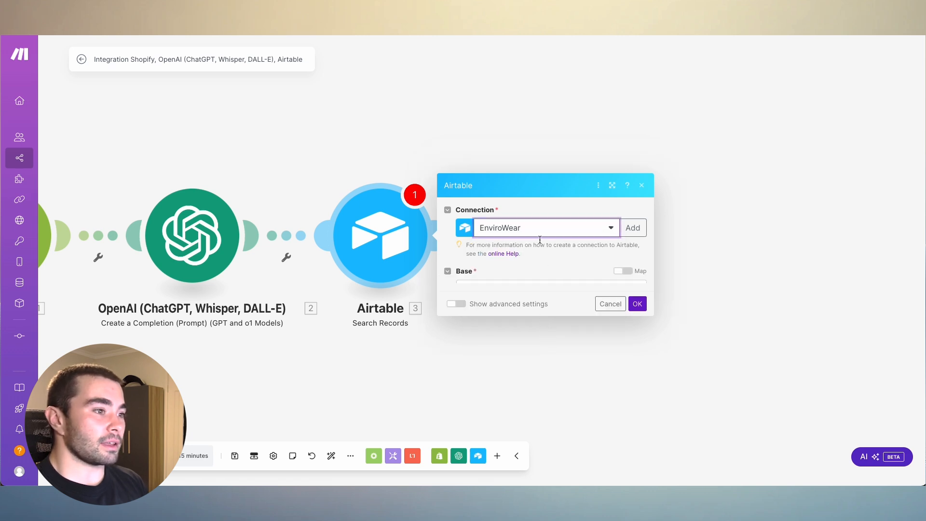
{"action": "left_click", "coordinate": [541, 273]}
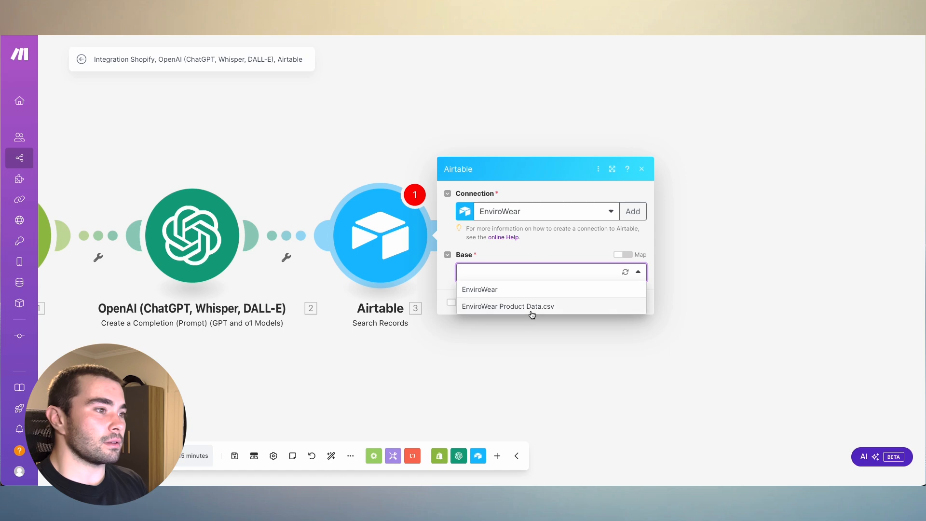
{"action": "left_click", "coordinate": [532, 307]}
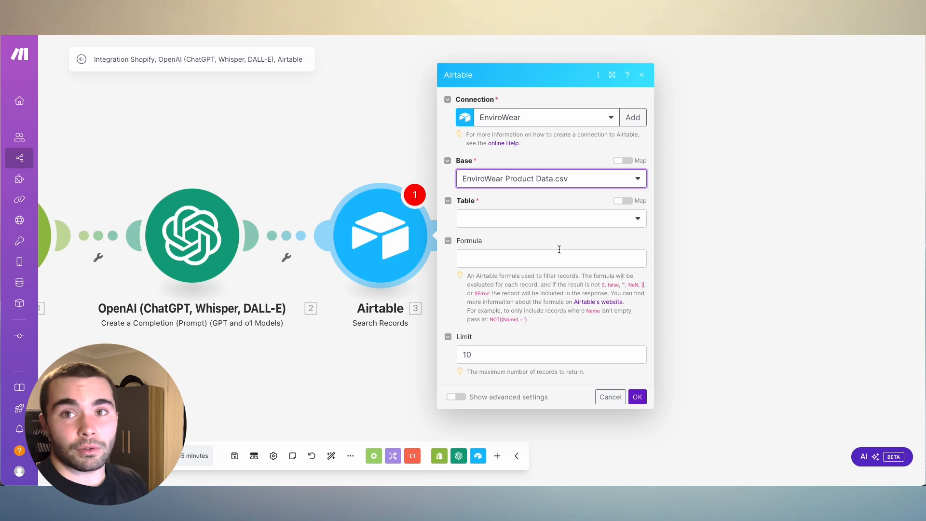
Set the record search's table to Imported table and its view to Grid view
{"action": "left_click", "coordinate": [531, 221]}
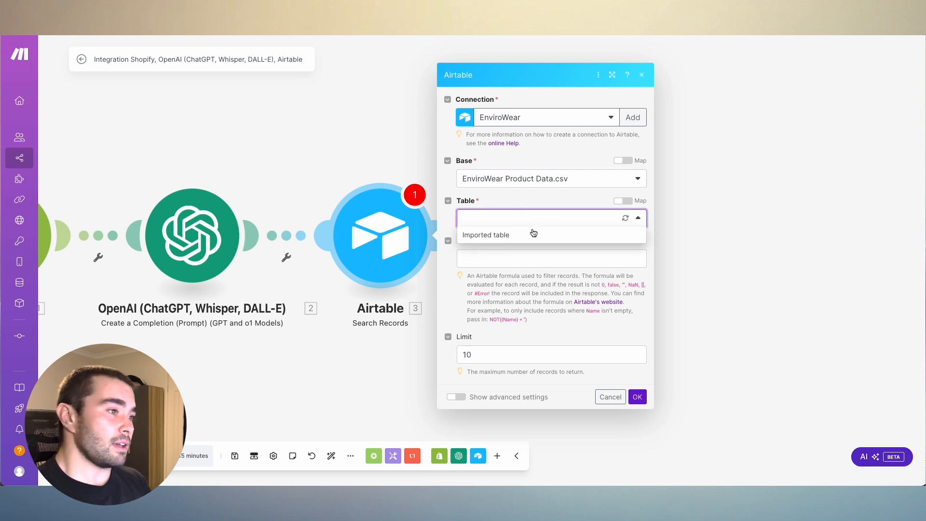
{"action": "left_click", "coordinate": [512, 235]}
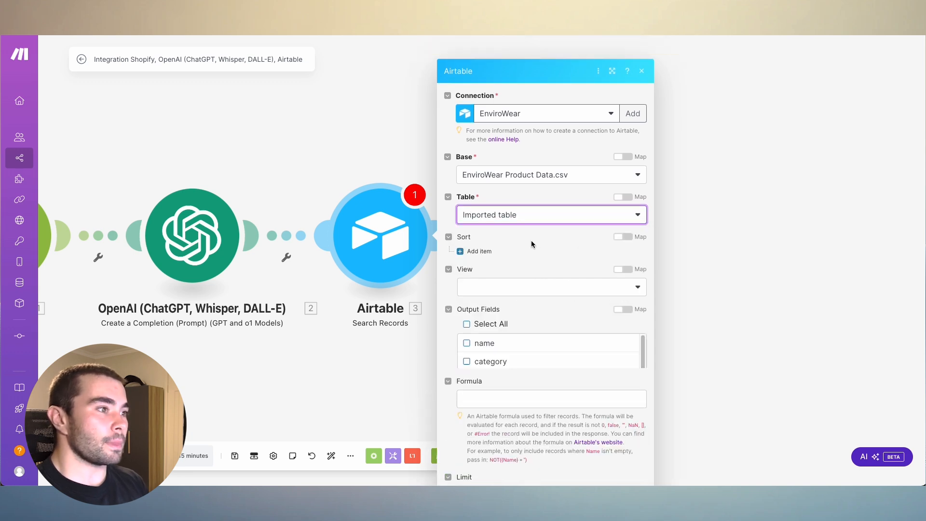
{"action": "scroll", "coordinate": [530, 228], "scroll_direction": "down", "scroll_amount": 1}
{"action": "left_click", "coordinate": [533, 225]}
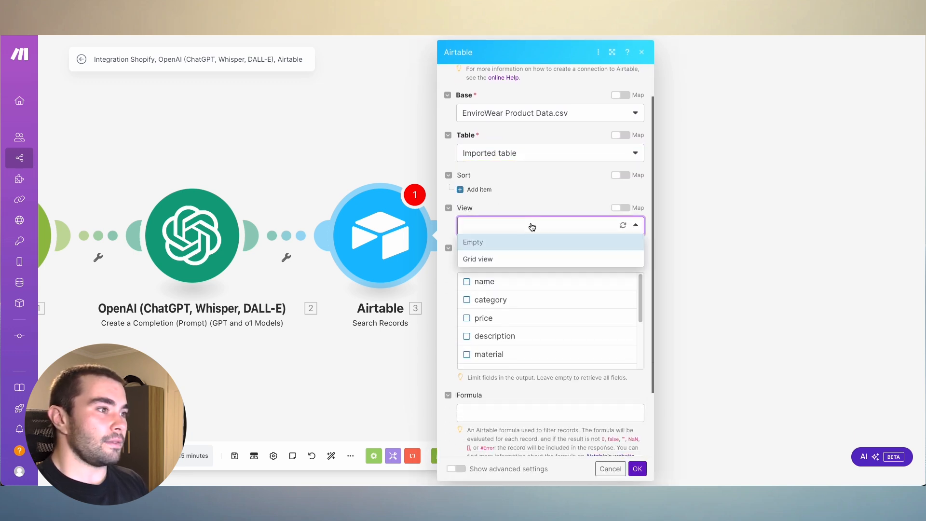
{"action": "left_click", "coordinate": [499, 261]}
{"action": "scroll", "coordinate": [550, 255], "scroll_direction": "down", "scroll_amount": 1}
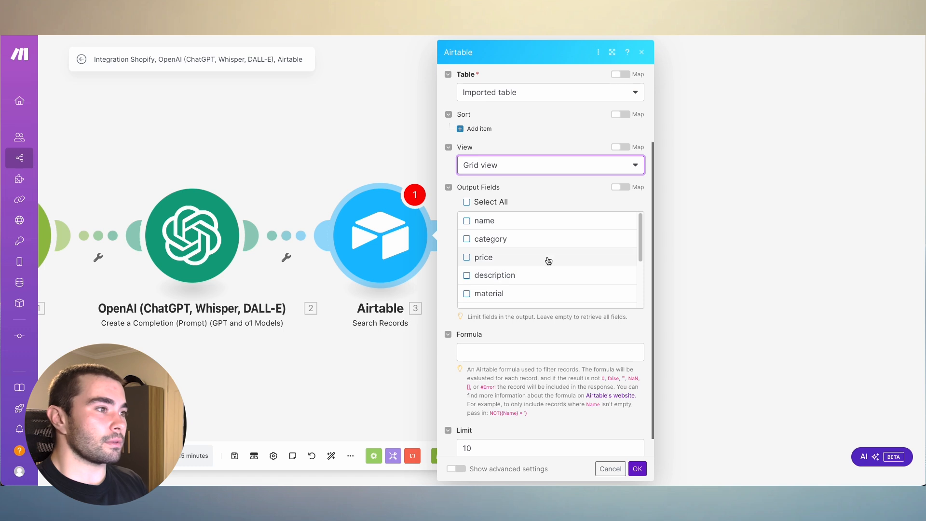
Limit the record search's output fields to imageUrl and description
{"action": "scroll", "coordinate": [528, 285], "scroll_direction": "down", "scroll_amount": 3}
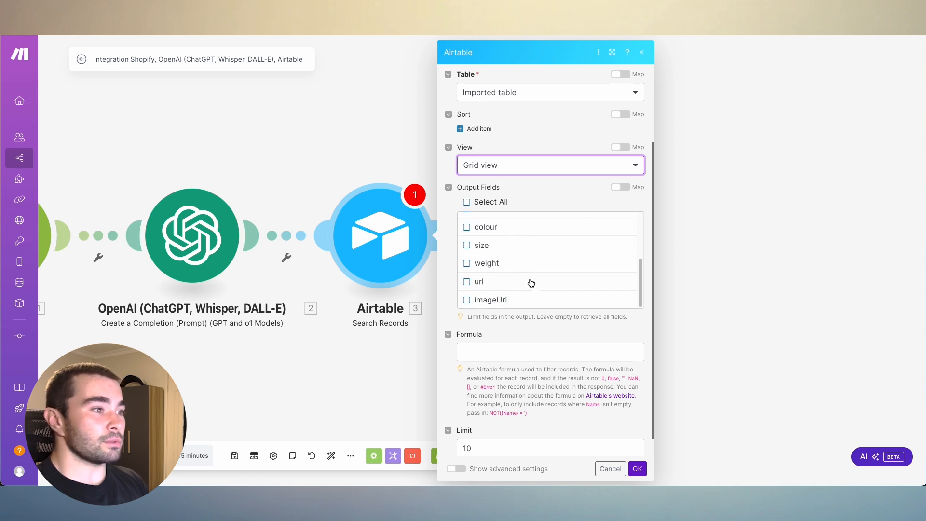
{"action": "left_click", "coordinate": [493, 299]}
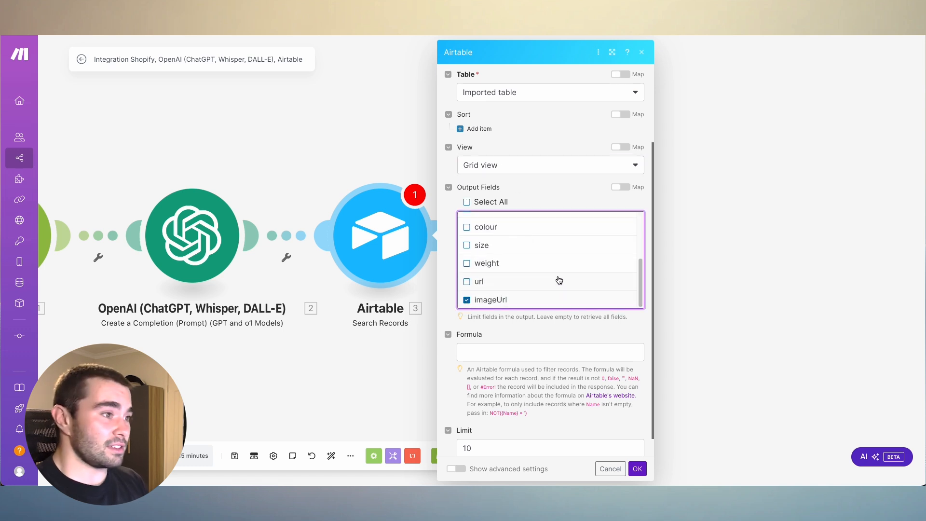
{"action": "scroll", "coordinate": [555, 277], "scroll_direction": "up", "scroll_amount": 3}
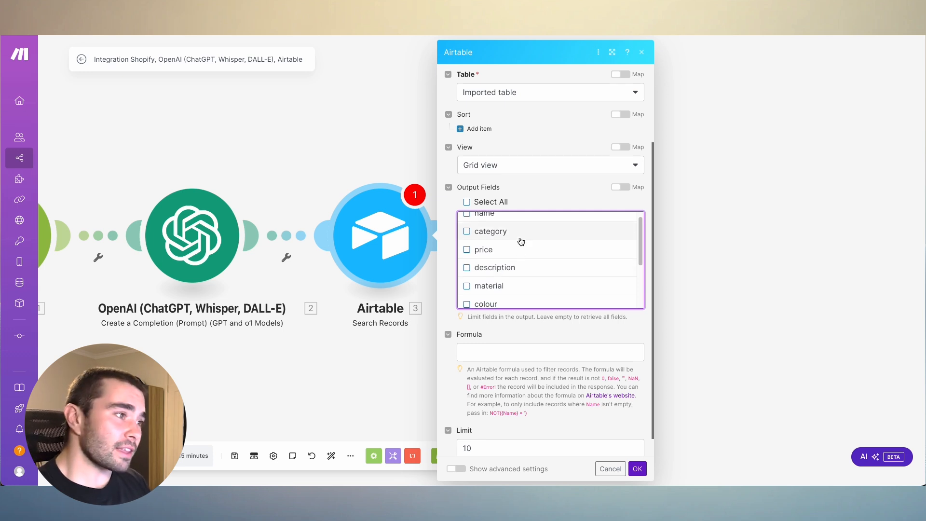
{"action": "scroll", "coordinate": [523, 264], "scroll_direction": "down", "scroll_amount": 1}
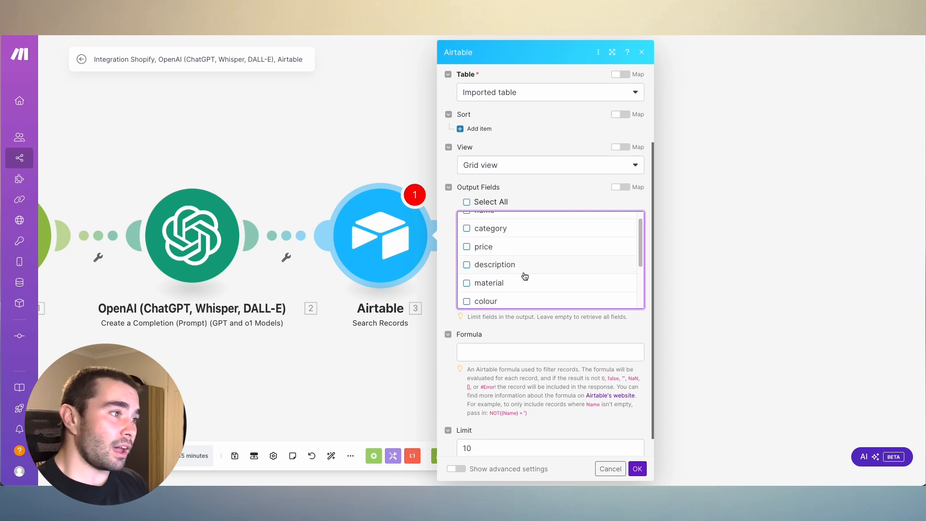
{"action": "left_click", "coordinate": [487, 268]}
{"action": "scroll", "coordinate": [519, 256], "scroll_direction": "down", "scroll_amount": 3}
{"action": "scroll", "coordinate": [539, 264], "scroll_direction": "up", "scroll_amount": 3}
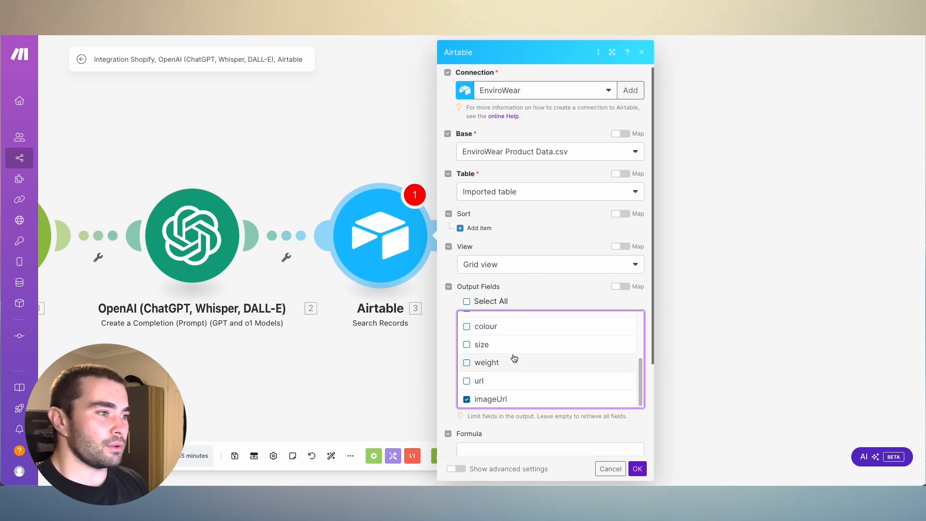
{"action": "scroll", "coordinate": [513, 359], "scroll_direction": "up", "scroll_amount": 2}
{"action": "scroll", "coordinate": [541, 305], "scroll_direction": "down", "scroll_amount": 1}
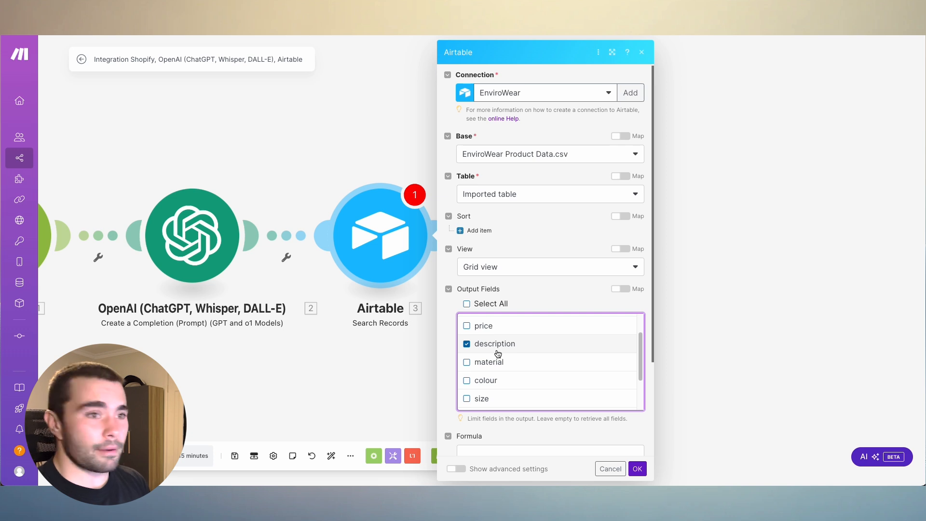
Set the record search's formula to the OpenAI completion's Result and save the Airtable module
{"action": "scroll", "coordinate": [499, 351], "scroll_direction": "down", "scroll_amount": 4}
{"action": "scroll", "coordinate": [547, 357], "scroll_direction": "down", "scroll_amount": 3}
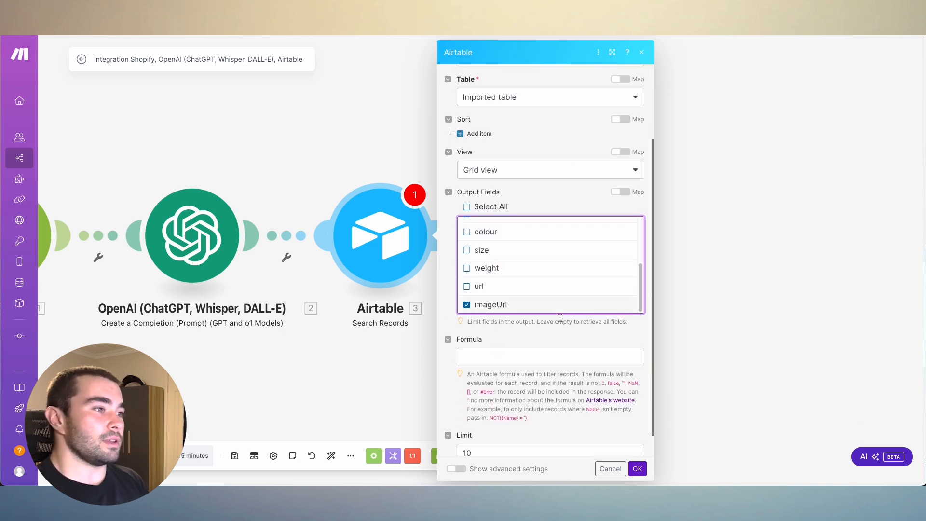
{"action": "scroll", "coordinate": [526, 304], "scroll_direction": "down", "scroll_amount": 1}
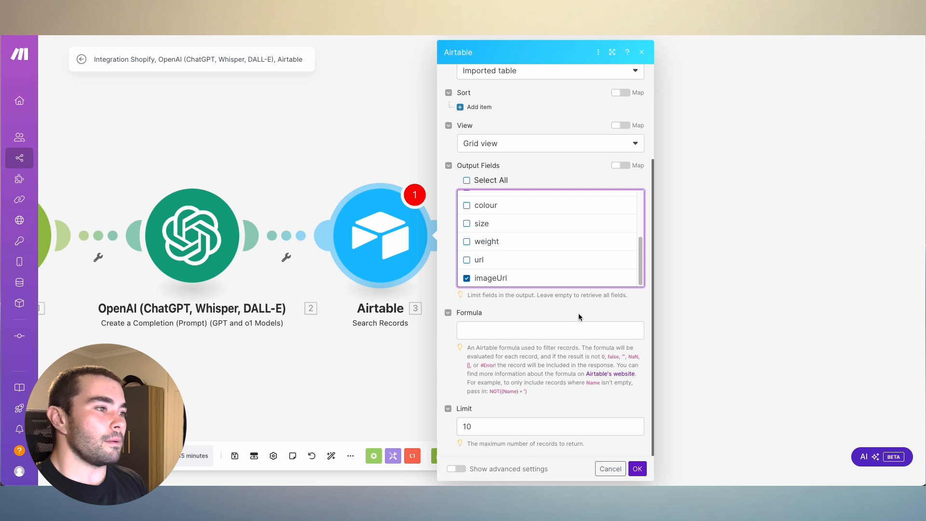
{"action": "left_click", "coordinate": [528, 333]}
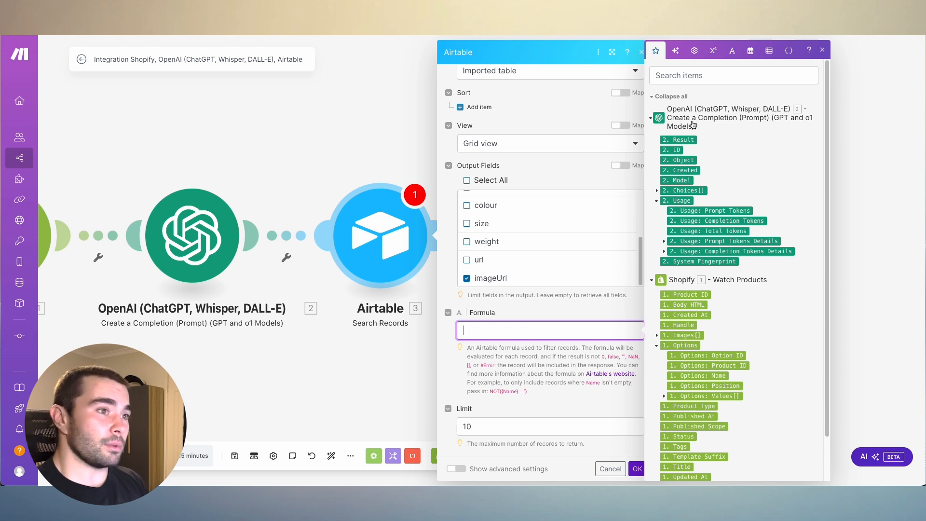
{"action": "left_click", "coordinate": [679, 139]}
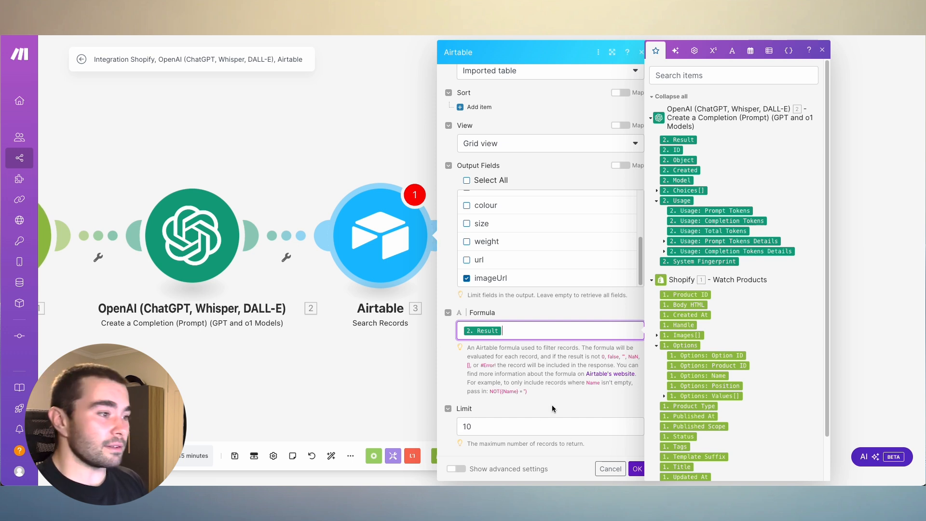
{"action": "left_click", "coordinate": [514, 426]}
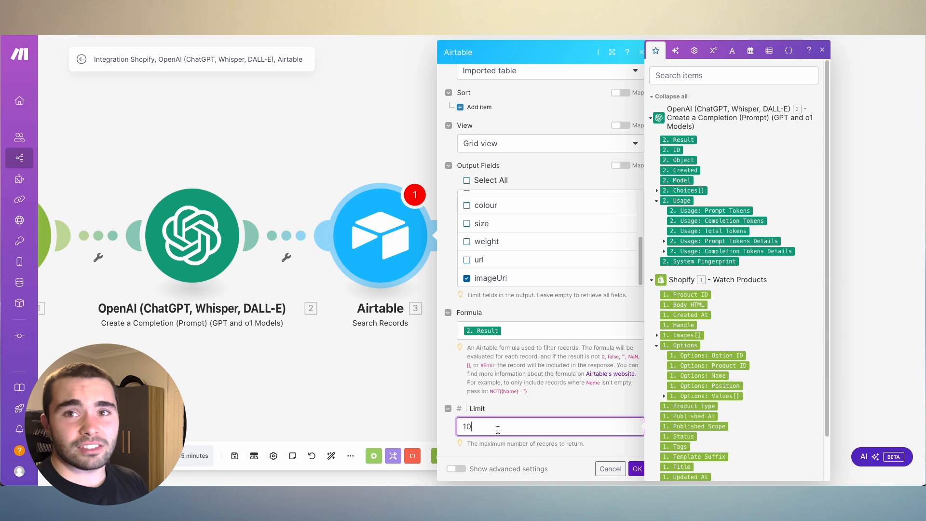
{"action": "left_click", "coordinate": [637, 470]}
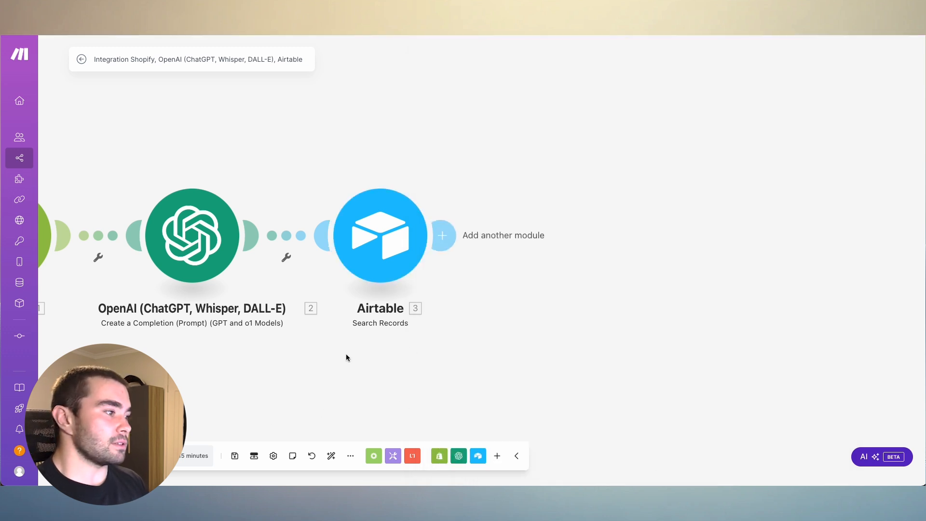
Rename the OpenAI module as "airtable formula"
{"action": "right_click", "coordinate": [200, 260]}
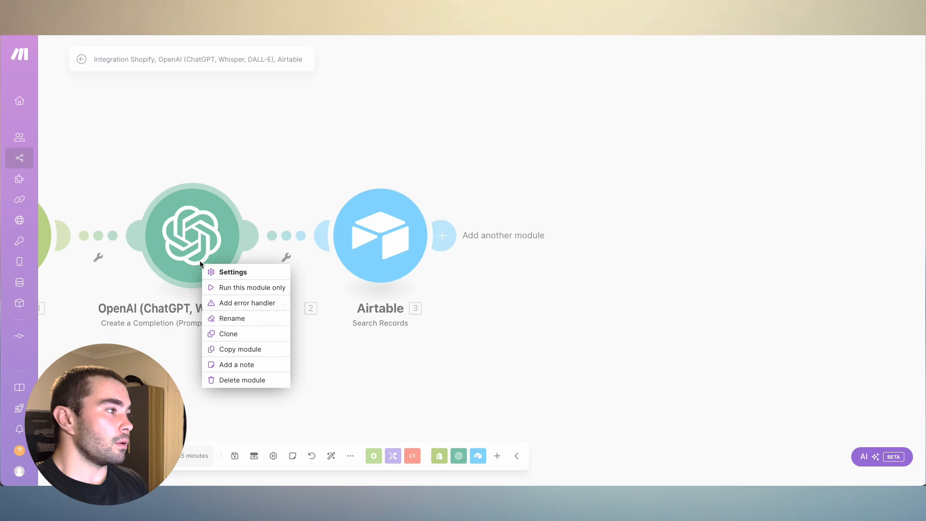
{"action": "left_click", "coordinate": [236, 319]}
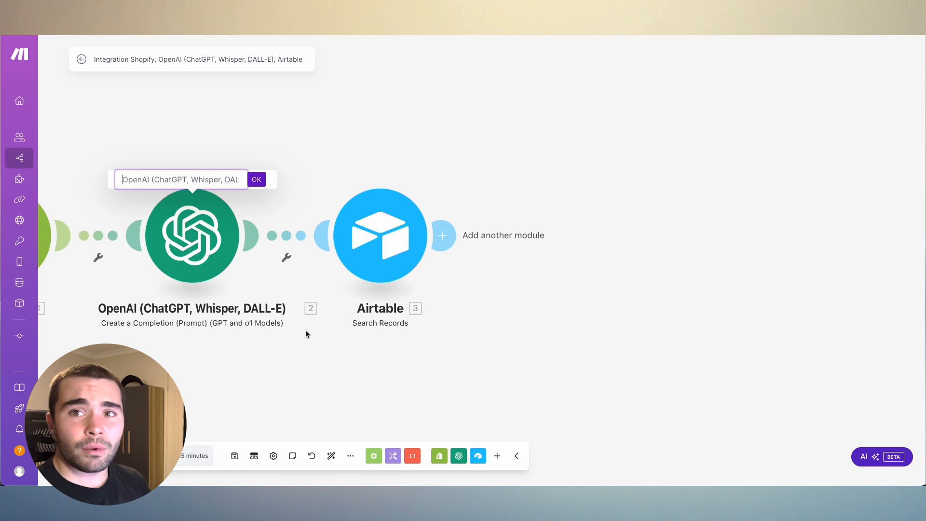
{"action": "key", "text": "ctrl+a"}
{"action": "type", "text": "ai"}
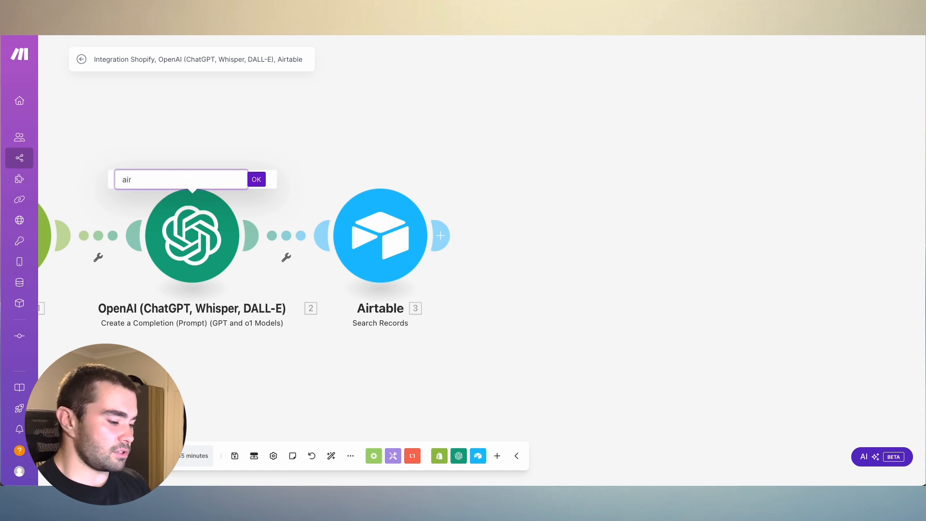
{"action": "type", "text": "rtable f"}
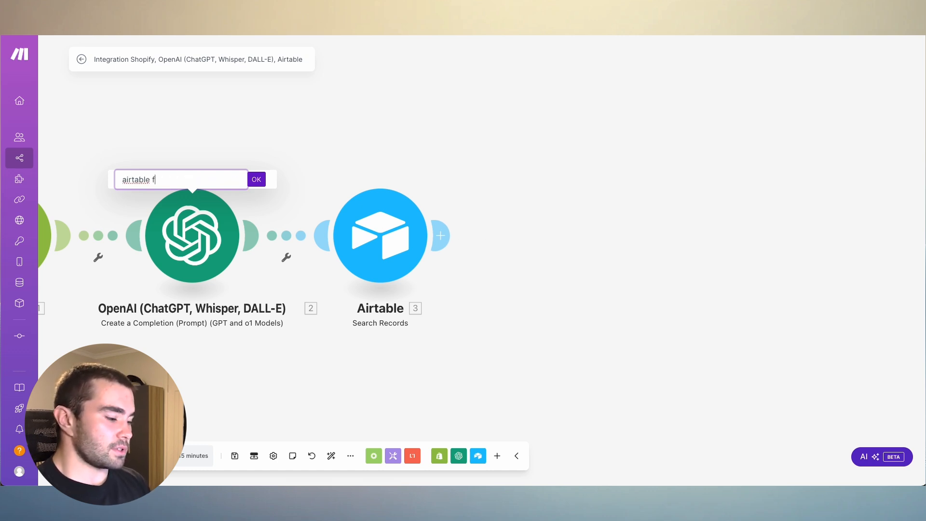
{"action": "type", "text": "ormula"}
{"action": "key", "text": "Return"}
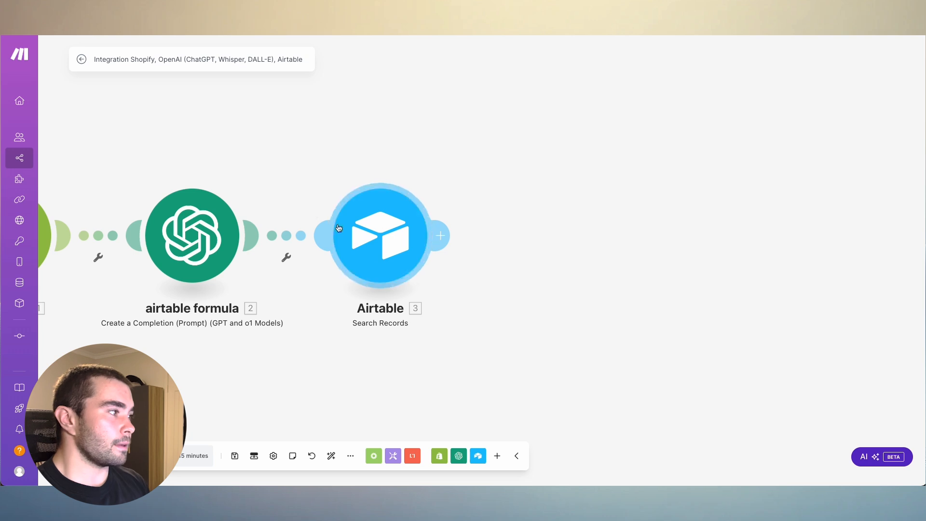
Rename the Airtable Search Records module as "get image"
{"action": "scroll", "coordinate": [348, 251], "scroll_direction": "right", "scroll_amount": 1}
{"action": "scroll", "coordinate": [324, 258], "scroll_direction": "left", "scroll_amount": 9}
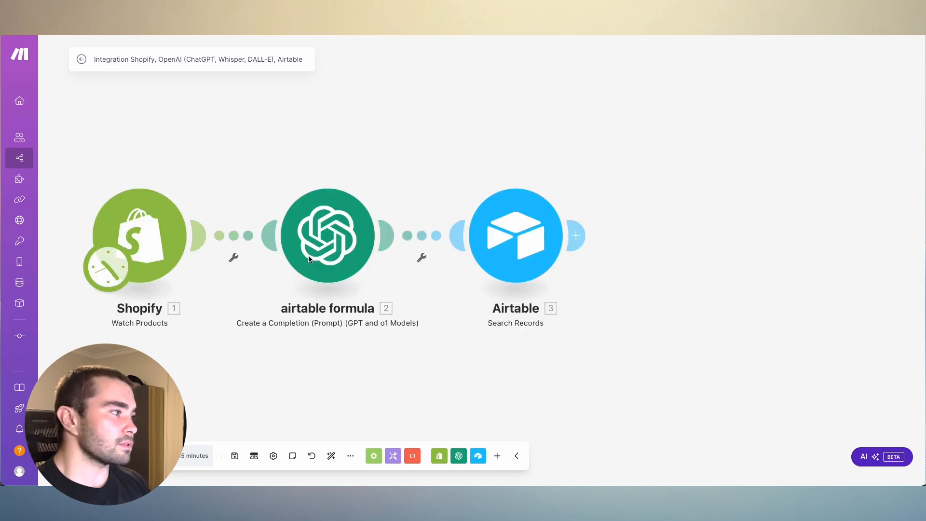
{"action": "scroll", "coordinate": [309, 317], "scroll_direction": "right", "scroll_amount": 2}
{"action": "scroll", "coordinate": [289, 322], "scroll_direction": "right", "scroll_amount": 2}
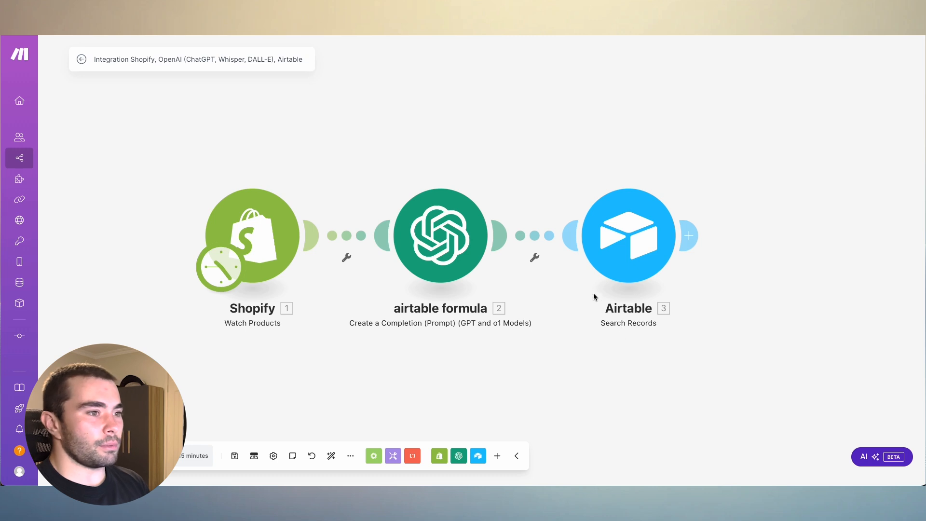
{"action": "scroll", "coordinate": [595, 296], "scroll_direction": "right", "scroll_amount": 2}
{"action": "right_click", "coordinate": [557, 254]}
{"action": "left_click", "coordinate": [620, 306]}
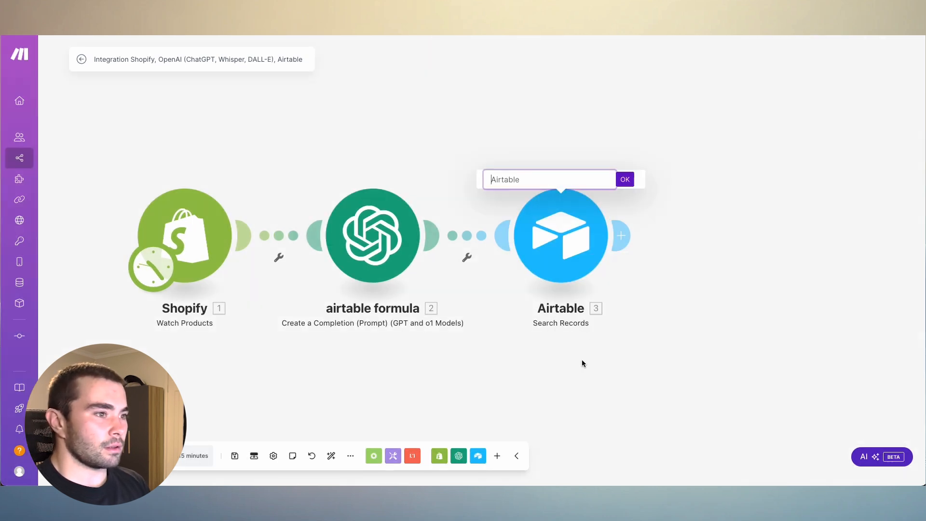
{"action": "type", "text": "get produc"}
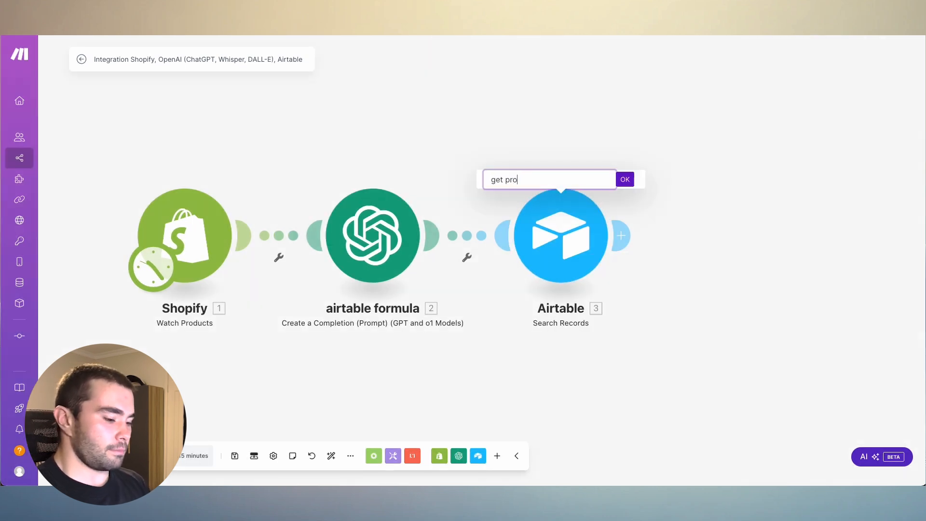
{"action": "type", "text": "infpo"}
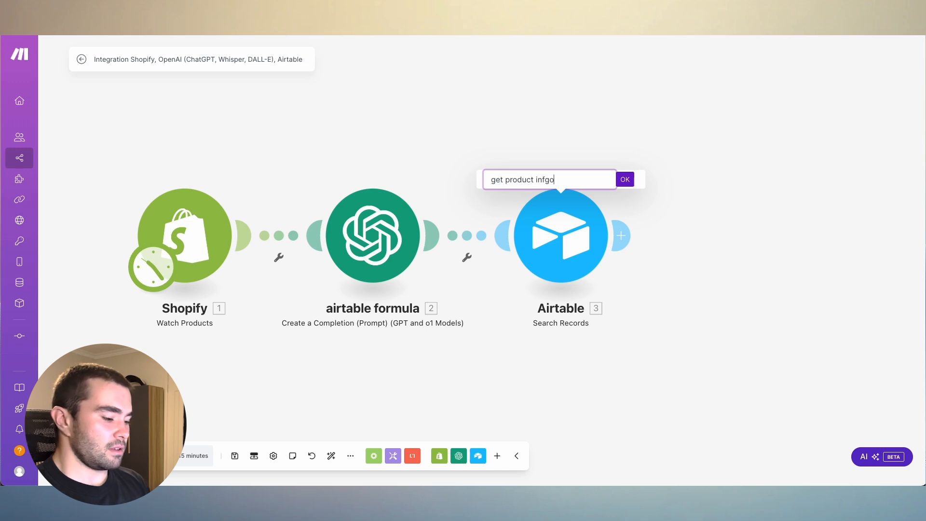
{"action": "key", "text": "BackSpace"}
{"action": "key", "text": "BackSpace"}
{"action": "type", "text": "op"}
{"action": "key", "text": "BackSpace"}
{"action": "key", "text": "BackSpace"}
{"action": "key", "text": "BackSpace"}
{"action": "key", "text": "BackSpace"}
{"action": "key", "text": "BackSpace"}
{"action": "key", "text": "BackSpace"}
{"action": "key", "text": "BackSpace"}
{"action": "key", "text": "BackSpace"}
{"action": "key", "text": "BackSpace"}
{"action": "key", "text": "BackSpace"}
{"action": "key", "text": "BackSpace"}
{"action": "key", "text": "BackSpace"}
{"action": "key", "text": "BackSpace"}
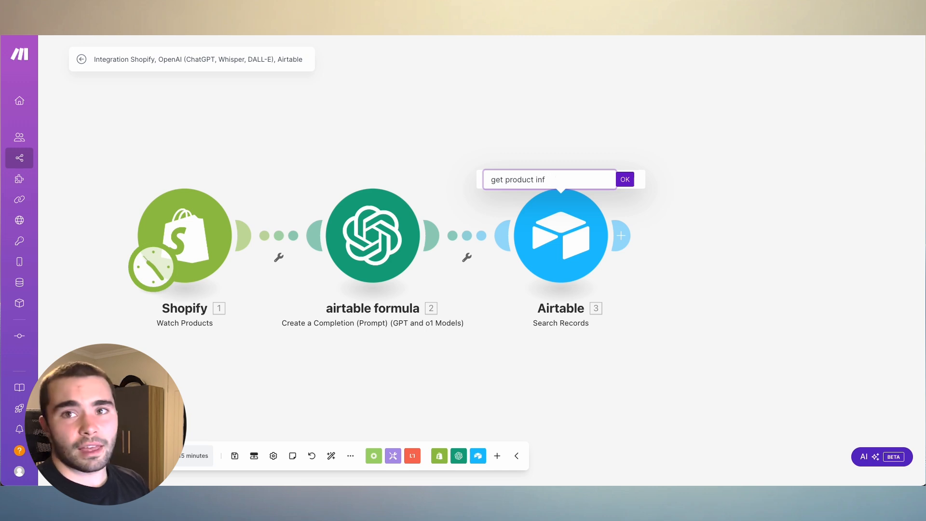
{"action": "type", "text": "i"}
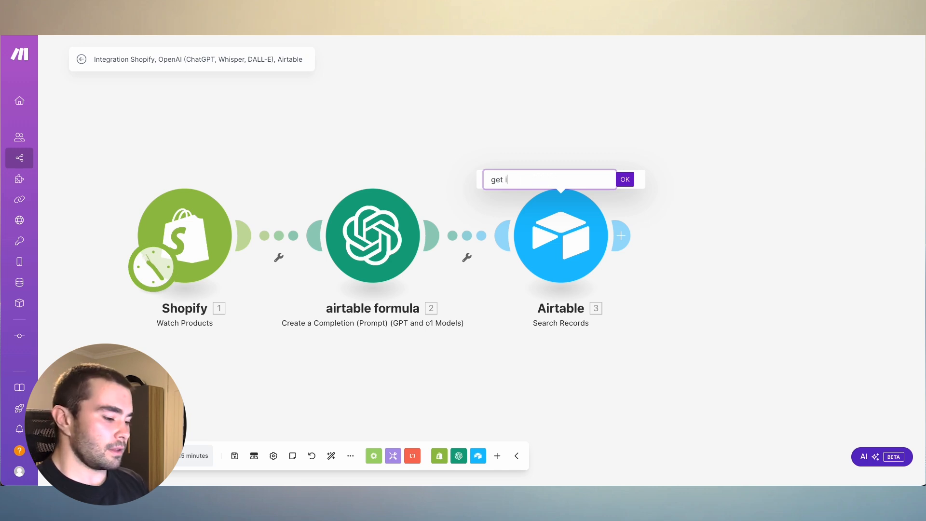
{"action": "type", "text": "mage"}
{"action": "key", "text": "Return"}
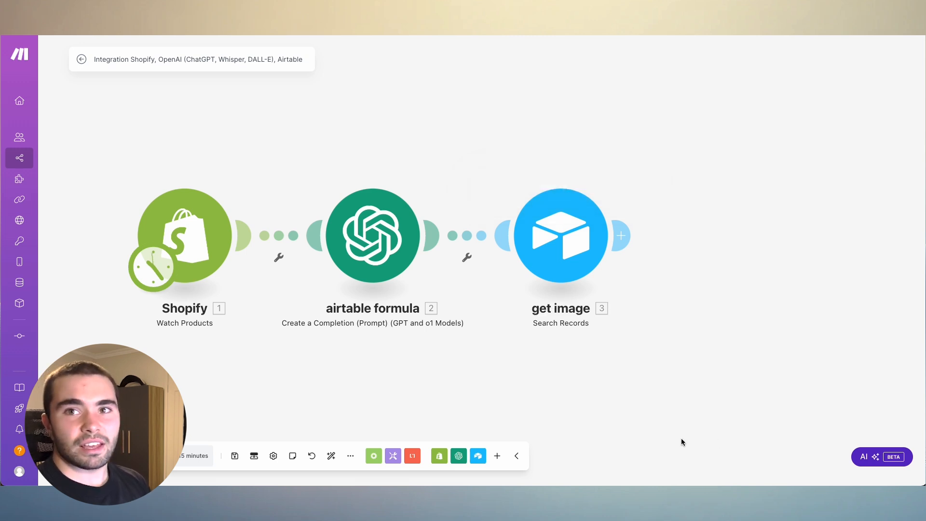
Add an OpenAI Create a Completion (Prompt) module after the get image module
{"action": "scroll", "coordinate": [593, 357], "scroll_direction": "right", "scroll_amount": 3}
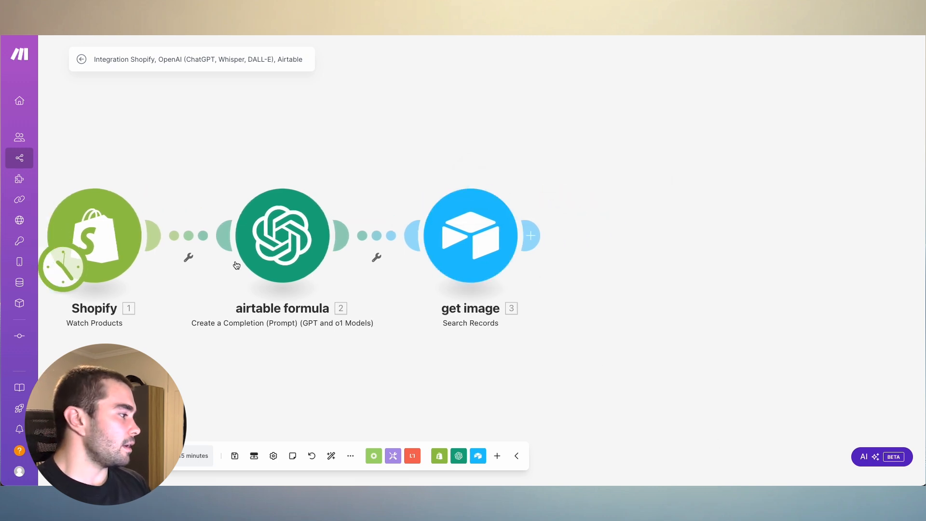
{"action": "left_click", "coordinate": [535, 242]}
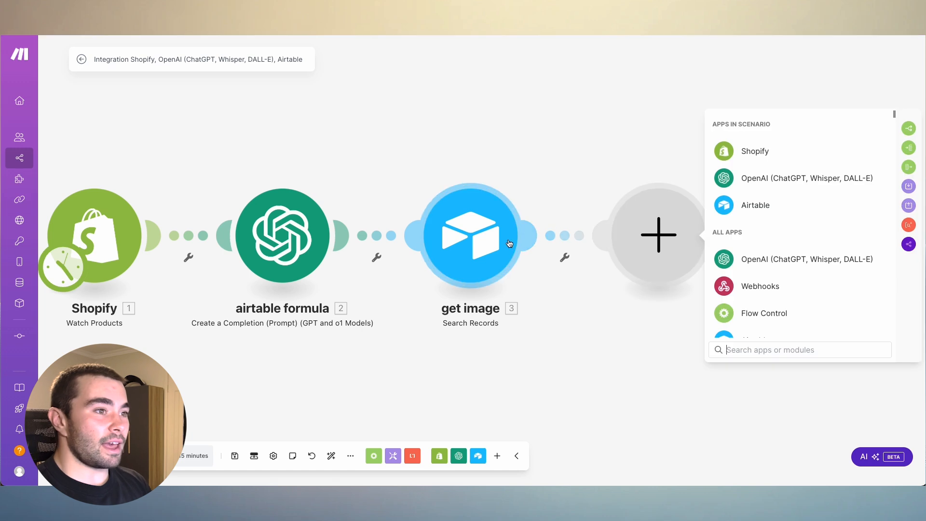
{"action": "left_click", "coordinate": [778, 184]}
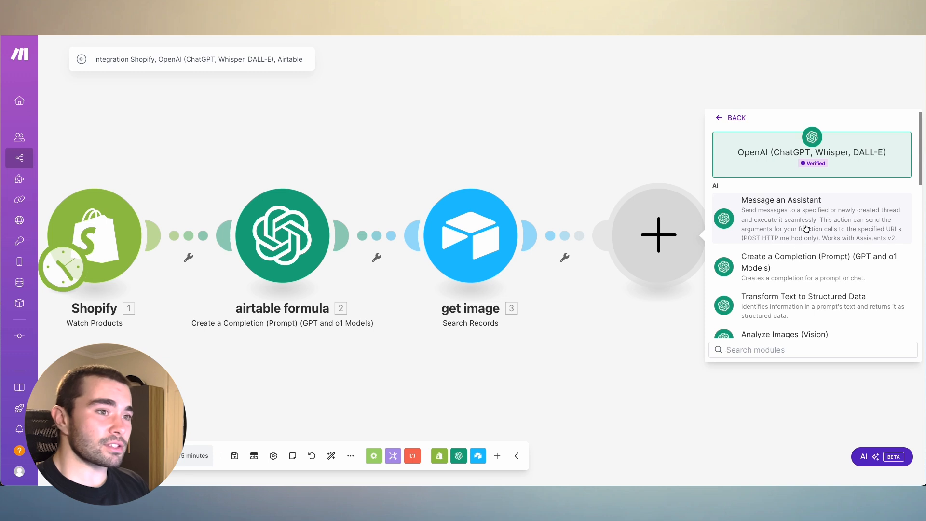
{"action": "left_click", "coordinate": [789, 263]}
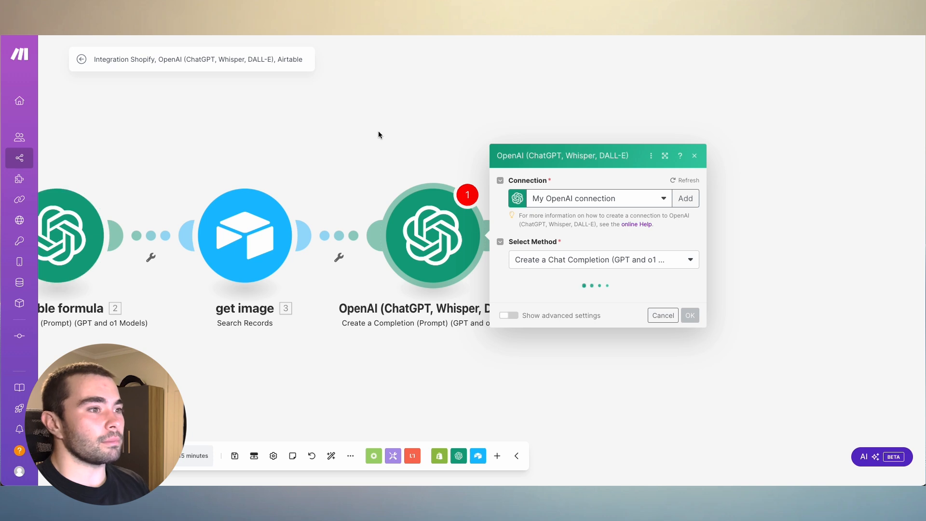
Set the new OpenAI module's model to gpt-4o-mini (system)
{"action": "left_click", "coordinate": [577, 232]}
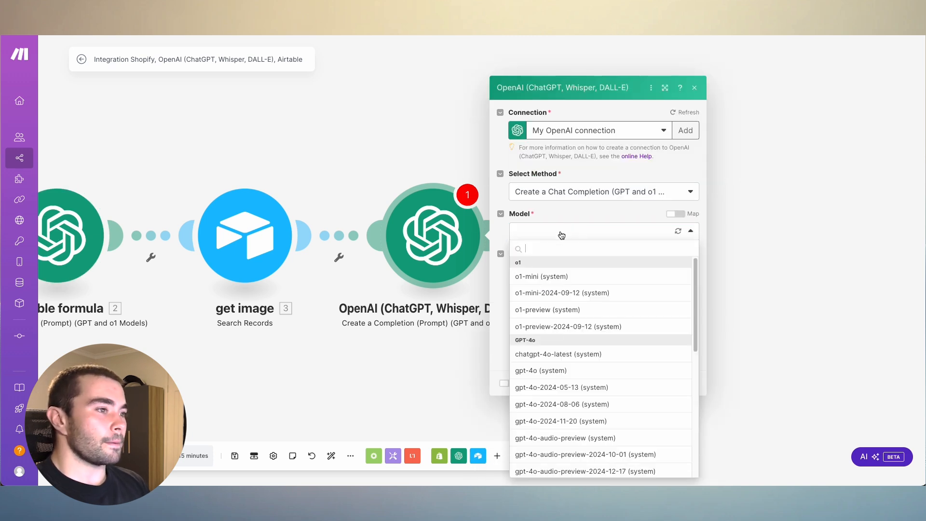
{"action": "type", "text": "min"}
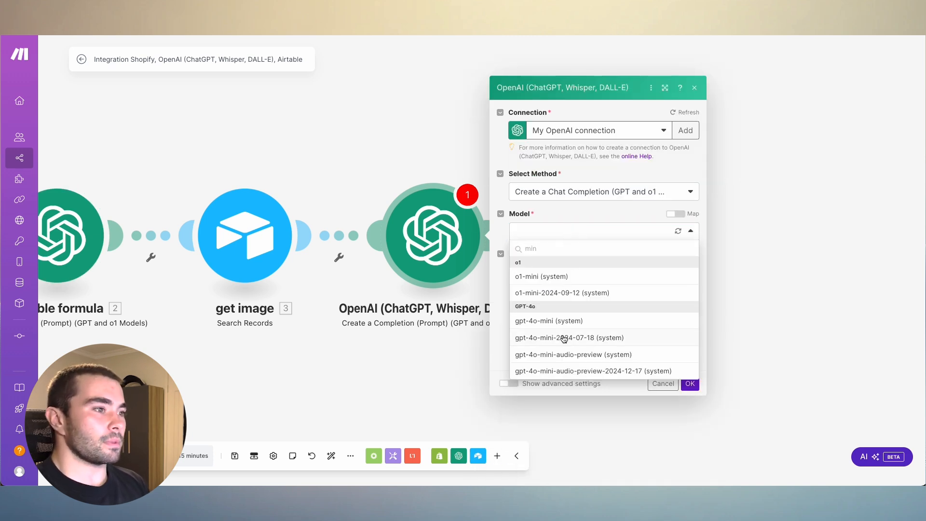
{"action": "left_click", "coordinate": [534, 322]}
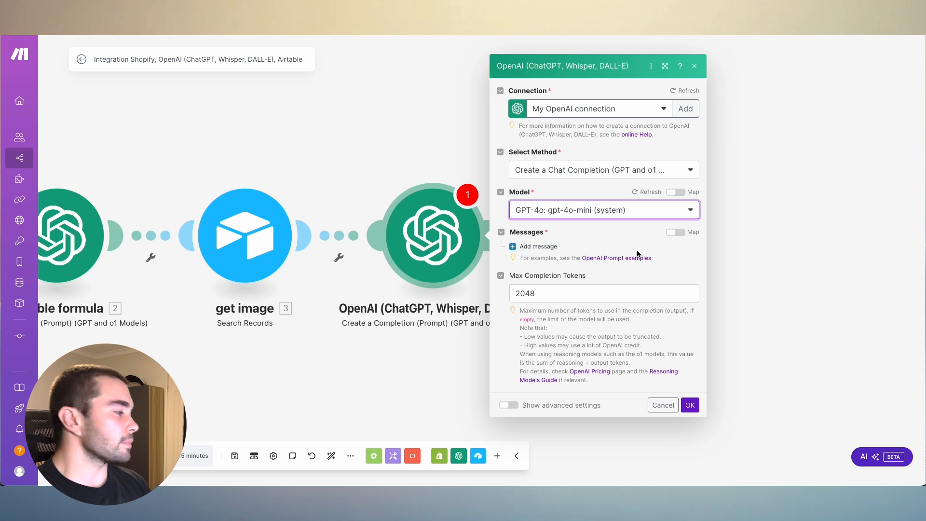
Add a User message and paste in the copywriter prompt for a 2-4 sentence Instagram caption using the Shopify Title and Body HTML
{"action": "left_click", "coordinate": [547, 247]}
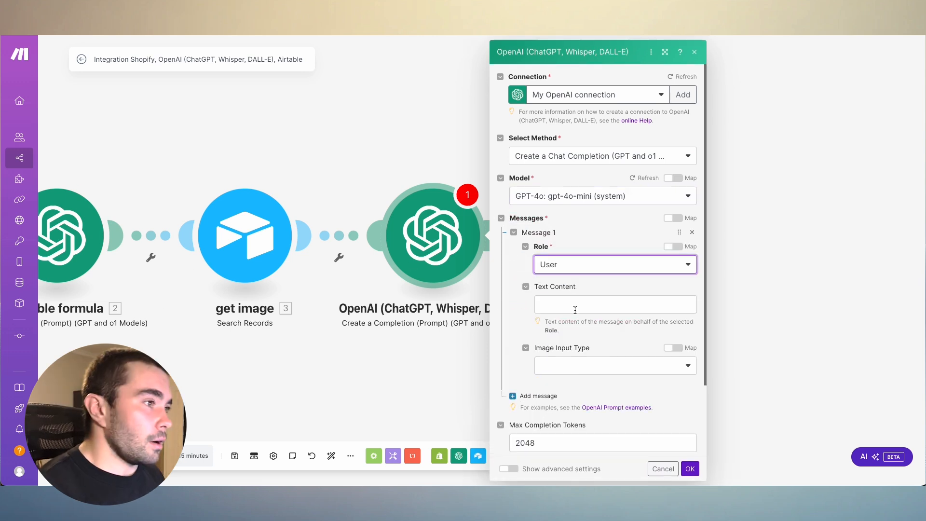
{"action": "left_click", "coordinate": [569, 308]}
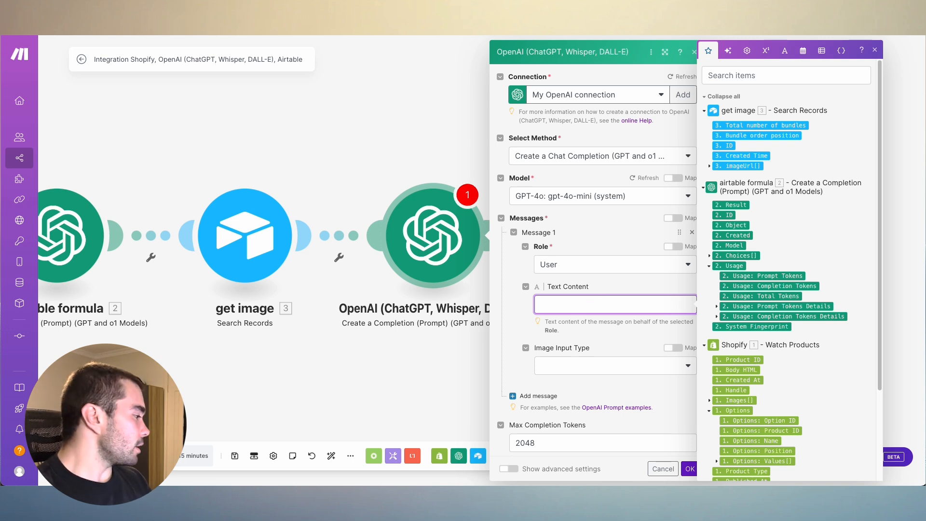
{"action": "key", "text": "Escape"}
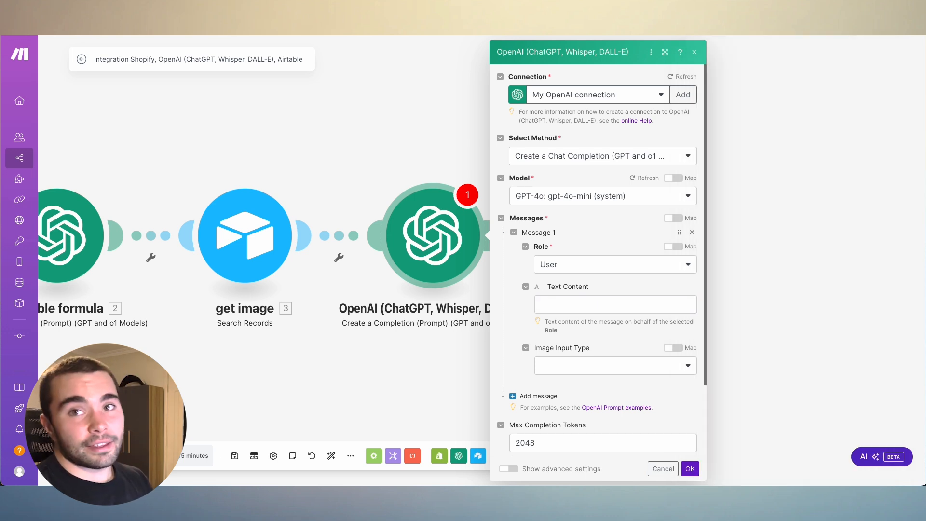
{"action": "left_click", "coordinate": [567, 304]}
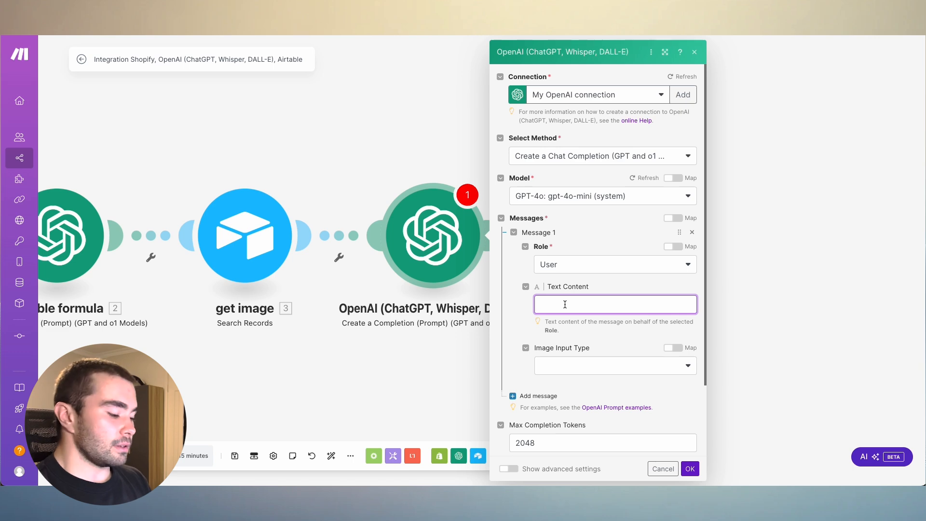
{"action": "key", "text": "ctrl+v"}
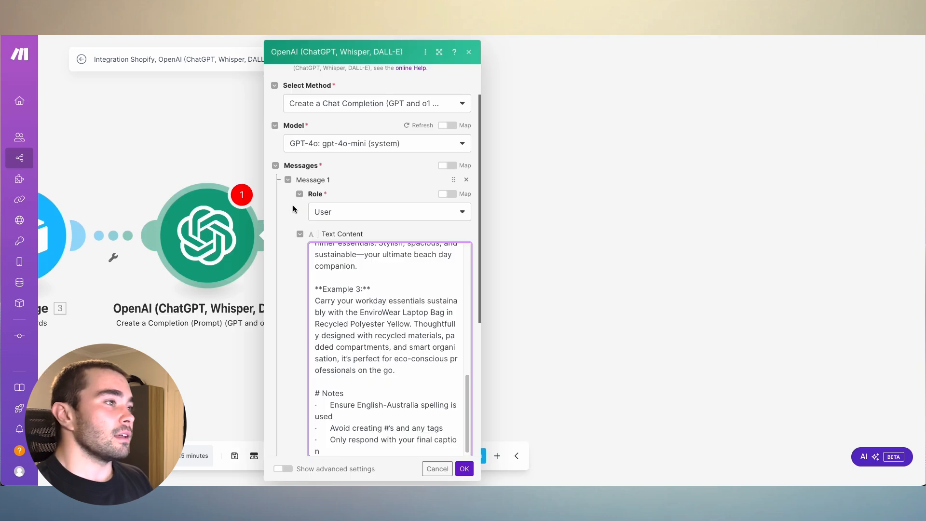
Widen the OpenAI module's settings and review the pasted caption prompt from its Role section
{"action": "left_click_drag", "start_coordinate": [480, 62], "coordinate": [809, 72]}
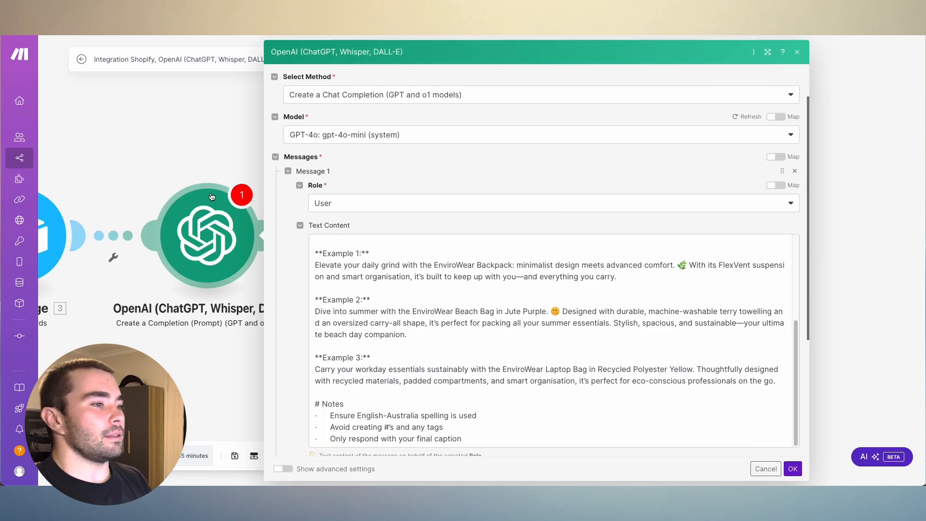
{"action": "scroll", "coordinate": [579, 339], "scroll_direction": "up", "scroll_amount": 5}
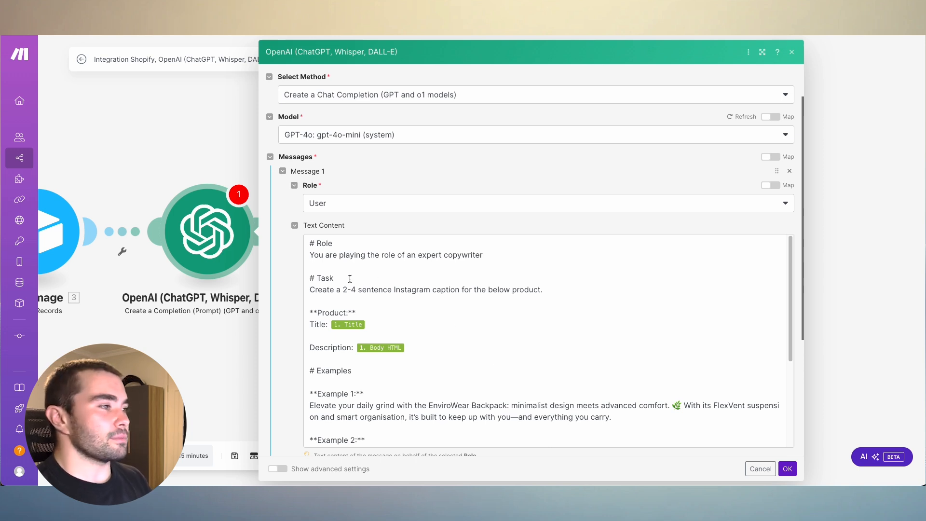
{"action": "left_click", "coordinate": [384, 248]}
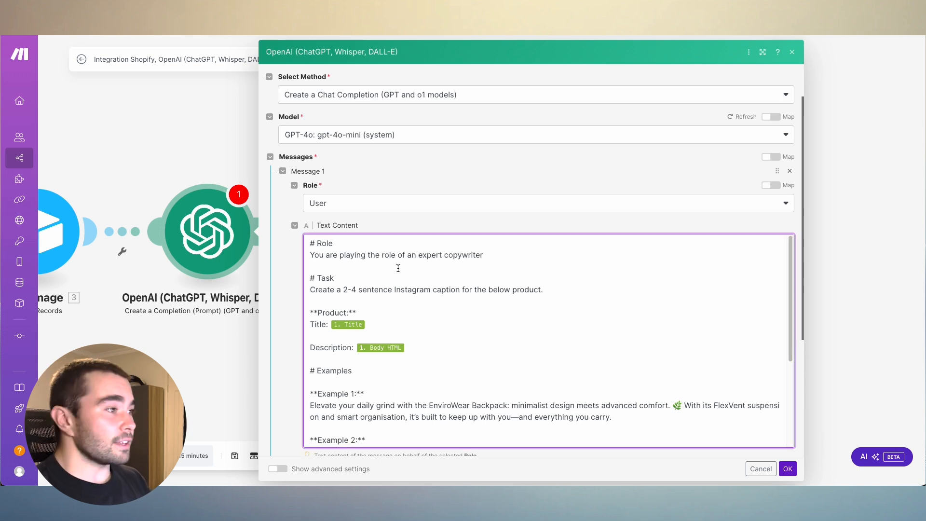
{"action": "left_click_drag", "start_coordinate": [418, 255], "coordinate": [533, 252]}
{"action": "left_click", "coordinate": [531, 253]}
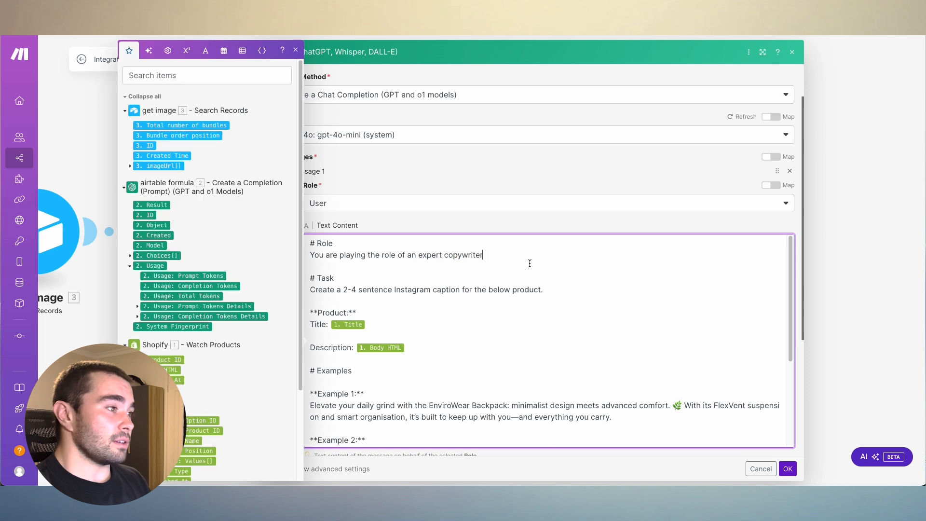
Examine the caption prompt's task, product fields, three example captions and closing notes
{"action": "scroll", "coordinate": [349, 297], "scroll_direction": "down", "scroll_amount": 1}
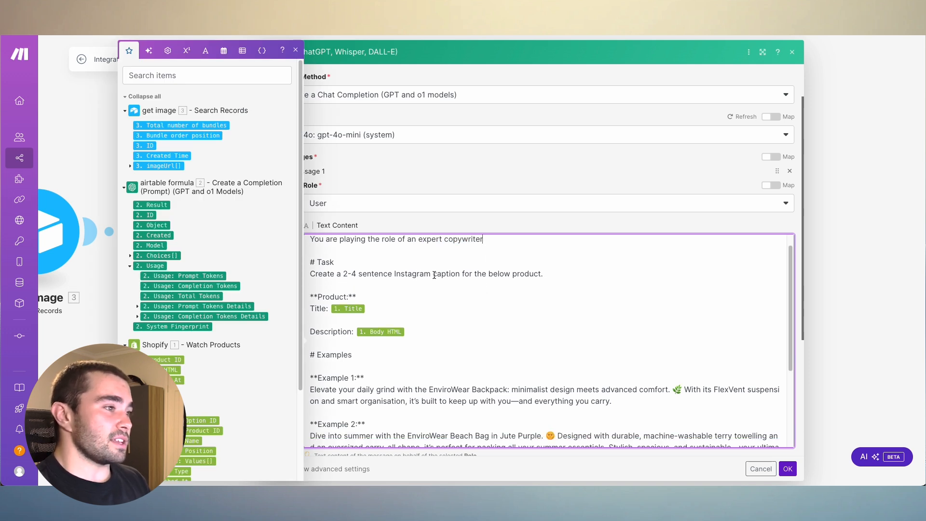
{"action": "scroll", "coordinate": [458, 274], "scroll_direction": "down", "scroll_amount": 1}
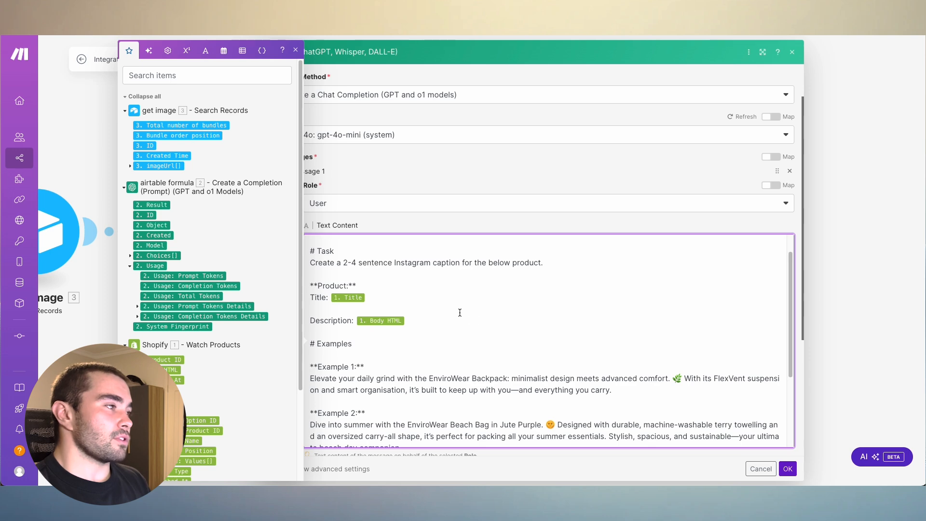
{"action": "left_click", "coordinate": [295, 47]}
{"action": "scroll", "coordinate": [449, 334], "scroll_direction": "down", "scroll_amount": 3}
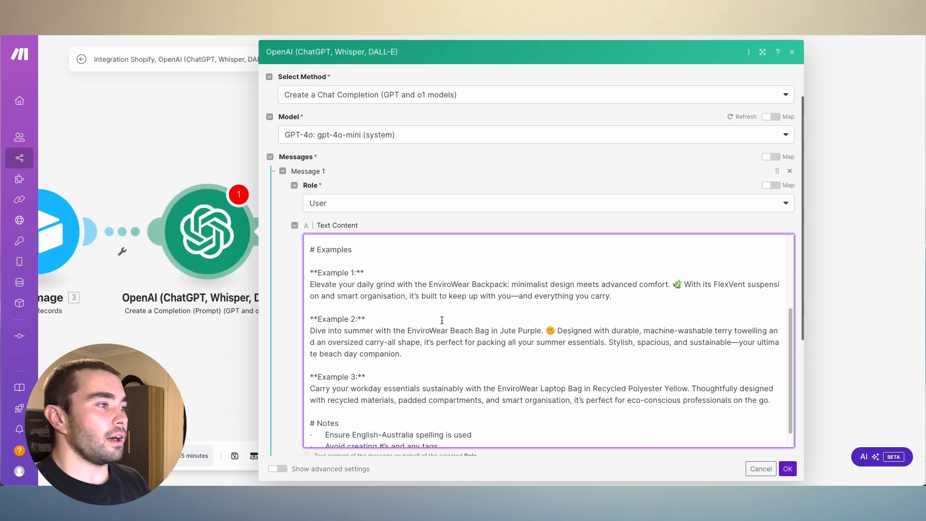
{"action": "left_click", "coordinate": [337, 278]}
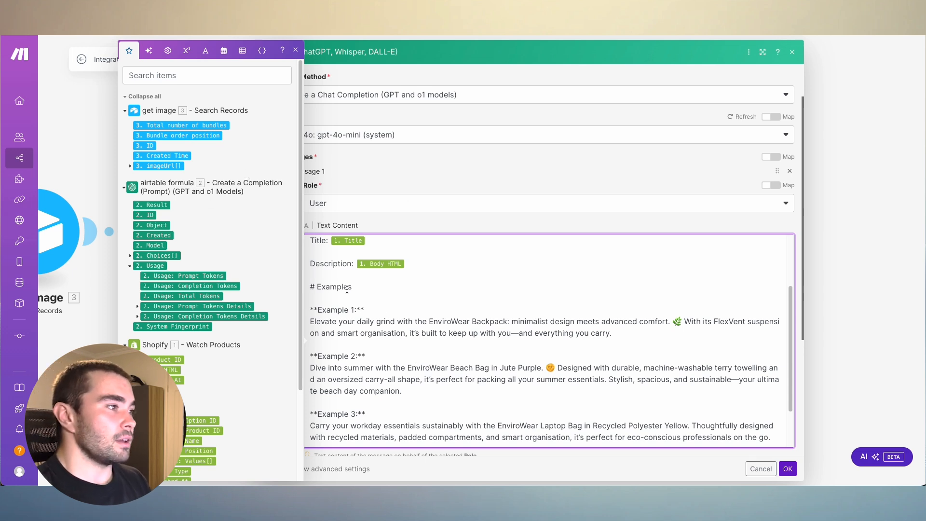
{"action": "left_click", "coordinate": [296, 49]}
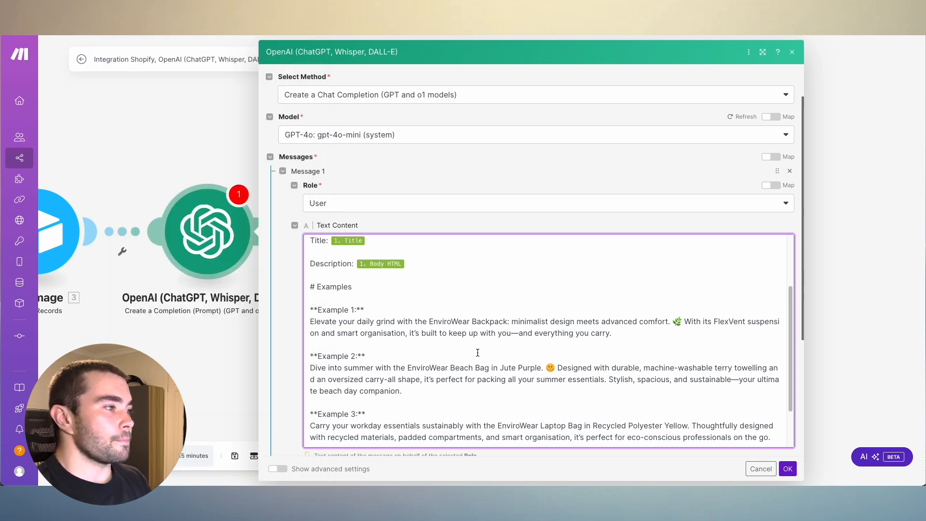
{"action": "scroll", "coordinate": [325, 270], "scroll_direction": "down", "scroll_amount": 1}
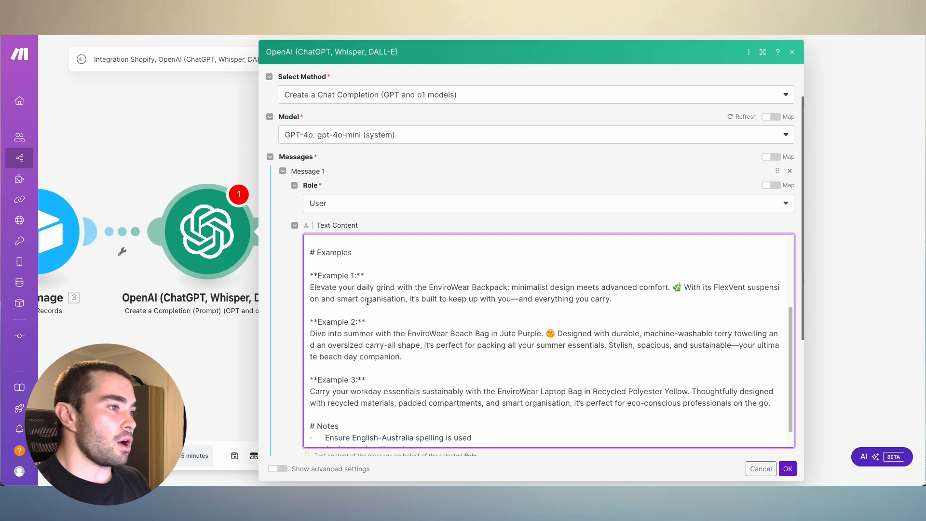
{"action": "scroll", "coordinate": [482, 311], "scroll_direction": "down", "scroll_amount": 1}
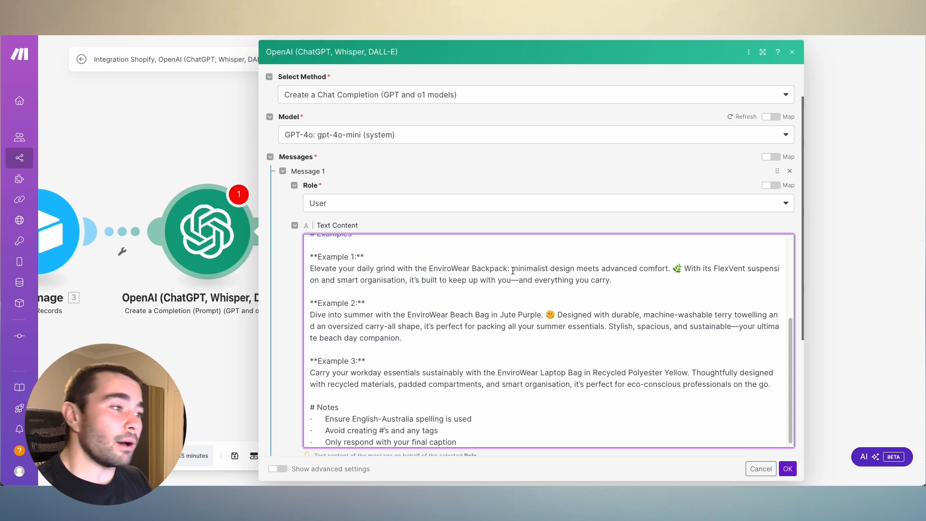
Remove the emojis from the Example 1 and Example 2 captions in the prompt
{"action": "left_click", "coordinate": [682, 269]}
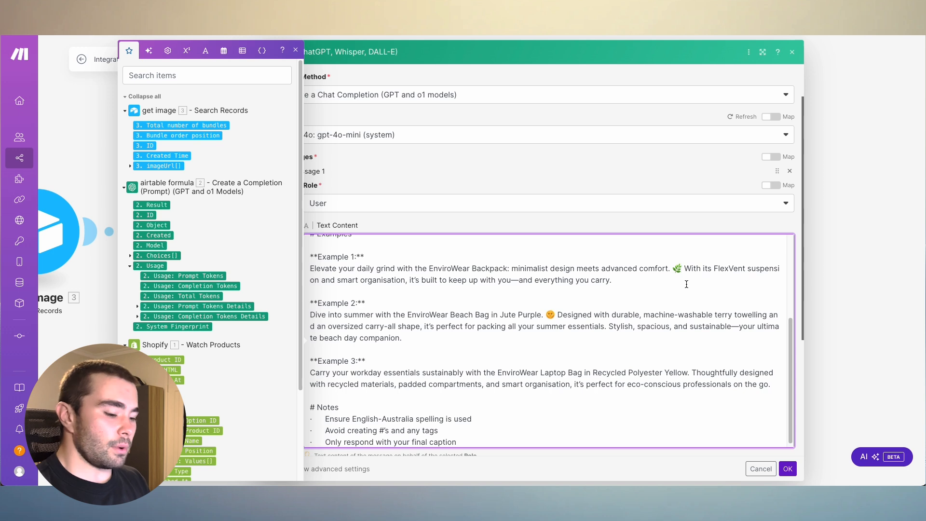
{"action": "key", "text": "BackSpace"}
{"action": "key", "text": "BackSpace"}
{"action": "scroll", "coordinate": [556, 319], "scroll_direction": "down", "scroll_amount": 1}
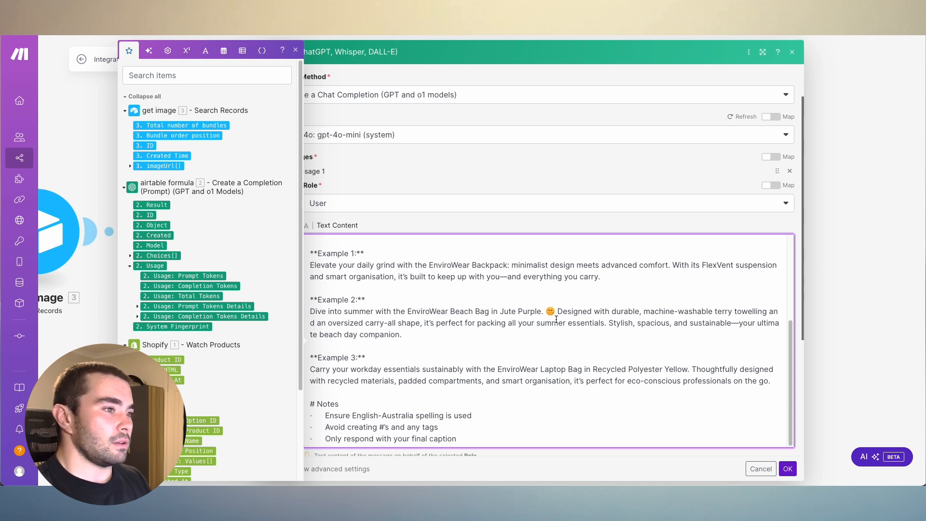
{"action": "left_click", "coordinate": [556, 311]}
{"action": "key", "text": "BackSpace"}
{"action": "key", "text": "BackSpace"}
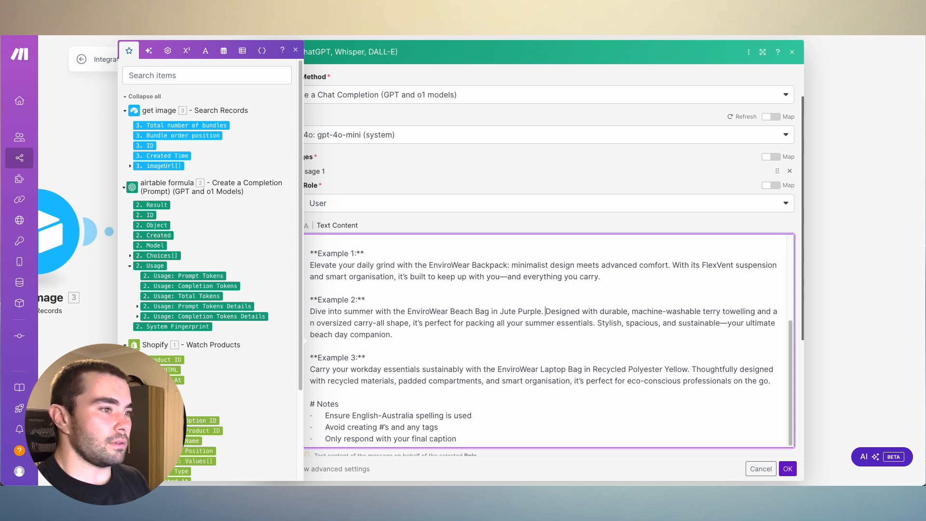
{"action": "left_click", "coordinate": [296, 50]}
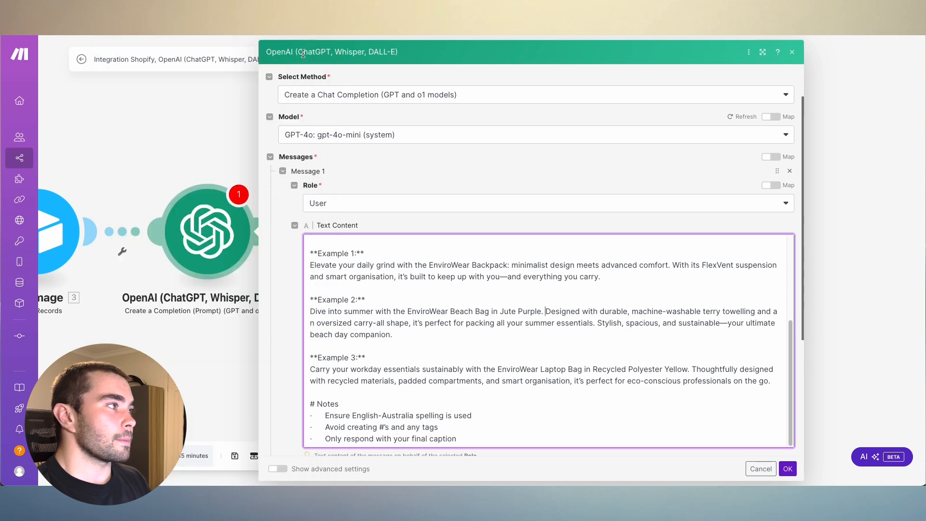
Append ", always avoid Australian slang" to the English-Australia spelling note in the prompt's Notes section
{"action": "scroll", "coordinate": [495, 370], "scroll_direction": "down", "scroll_amount": 4}
{"action": "scroll", "coordinate": [502, 288], "scroll_direction": "up", "scroll_amount": 2}
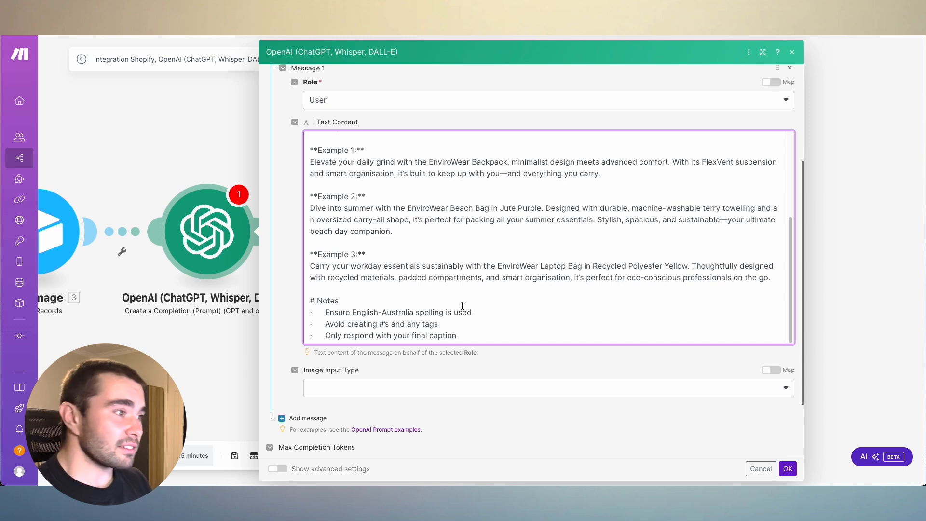
{"action": "left_click", "coordinate": [490, 312]}
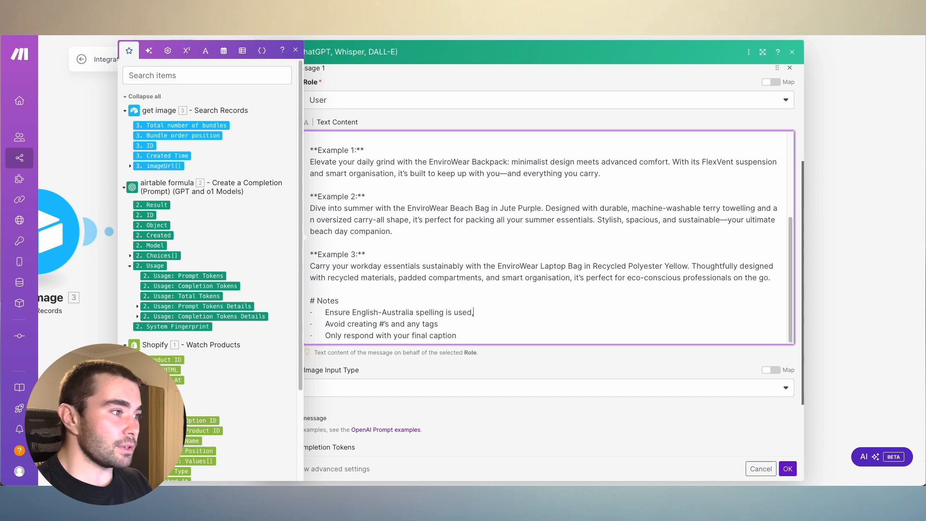
{"action": "type", "text": "avo"}
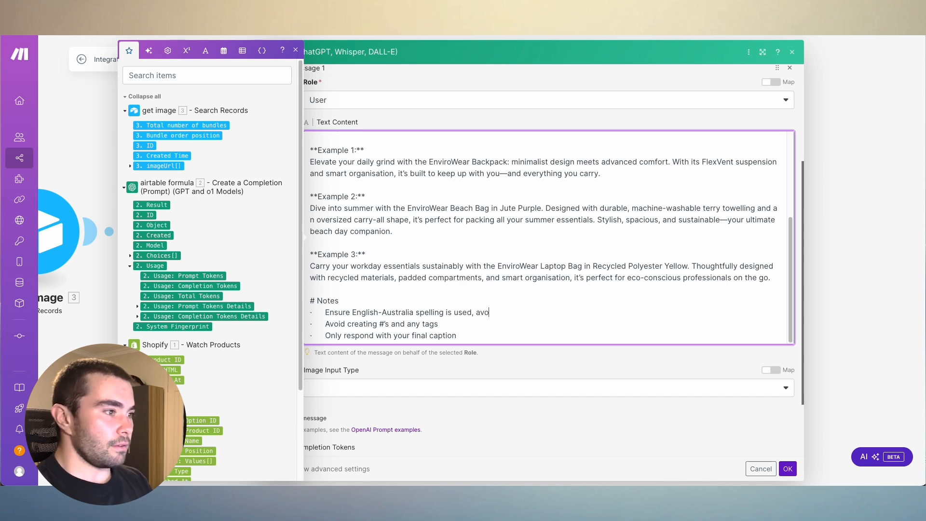
{"action": "type", "text": "id slang"}
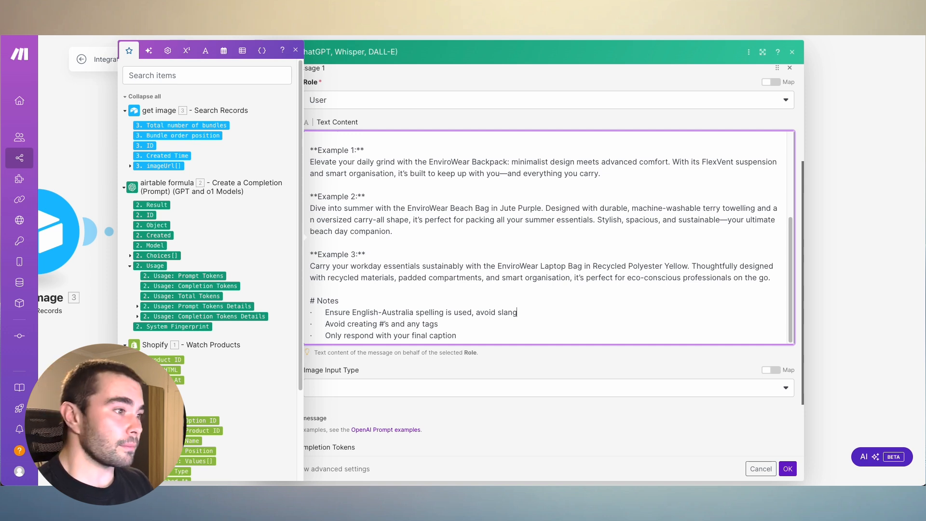
{"action": "left_click", "coordinate": [476, 312]}
{"action": "type", "text": "alway"}
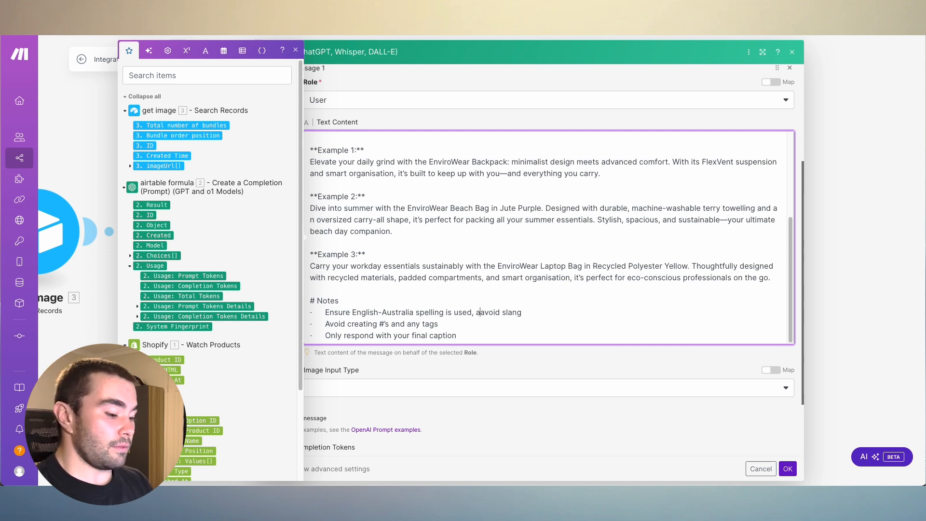
{"action": "type", "text": "s avoid "}
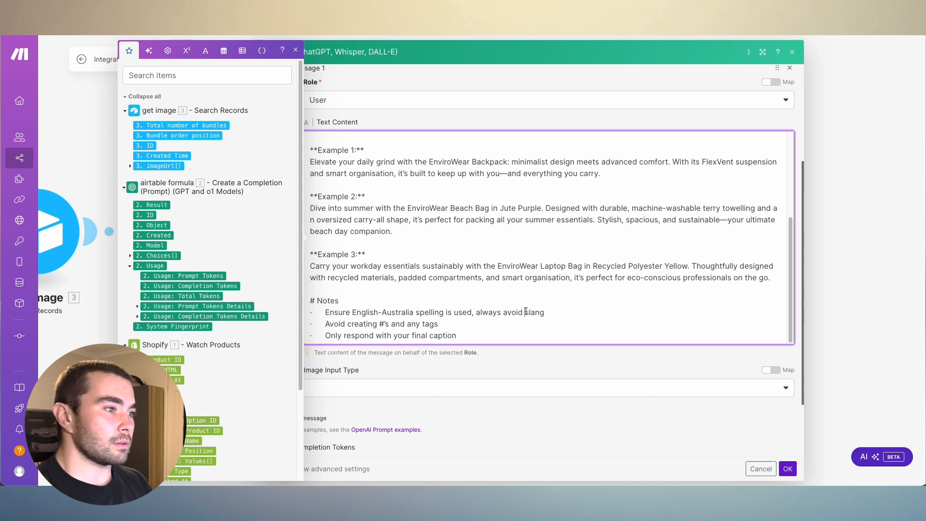
{"action": "type", "text": "Australi"}
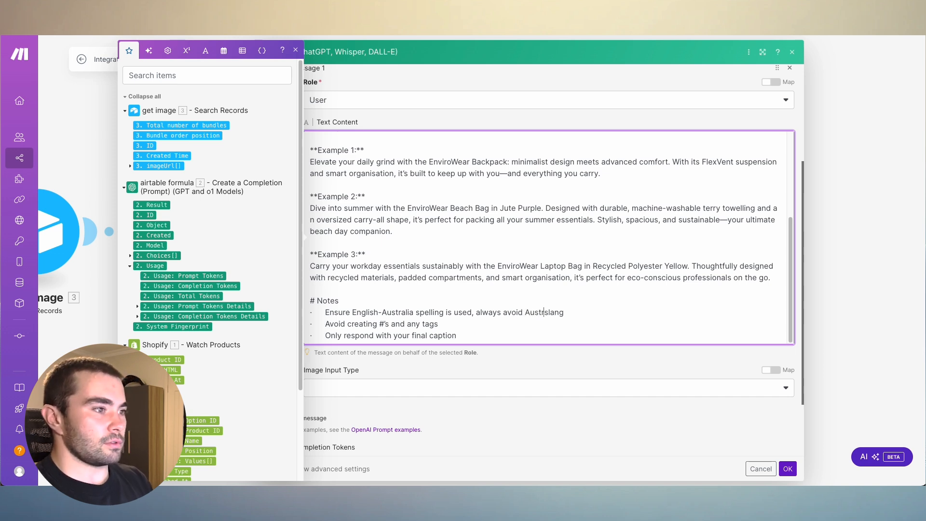
{"action": "type", "text": "an"}
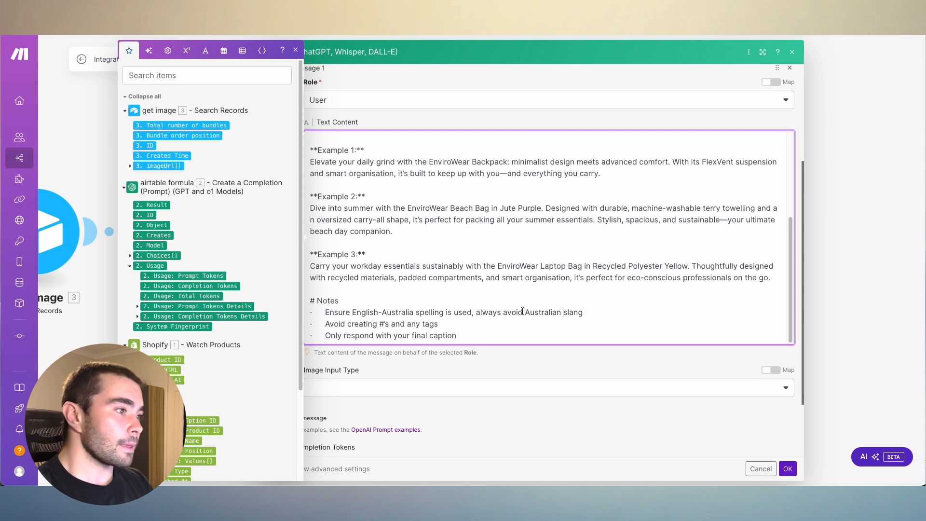
Delete the Australian slang wording from the end of the spelling note
{"action": "left_click_drag", "start_coordinate": [472, 312], "coordinate": [583, 313]}
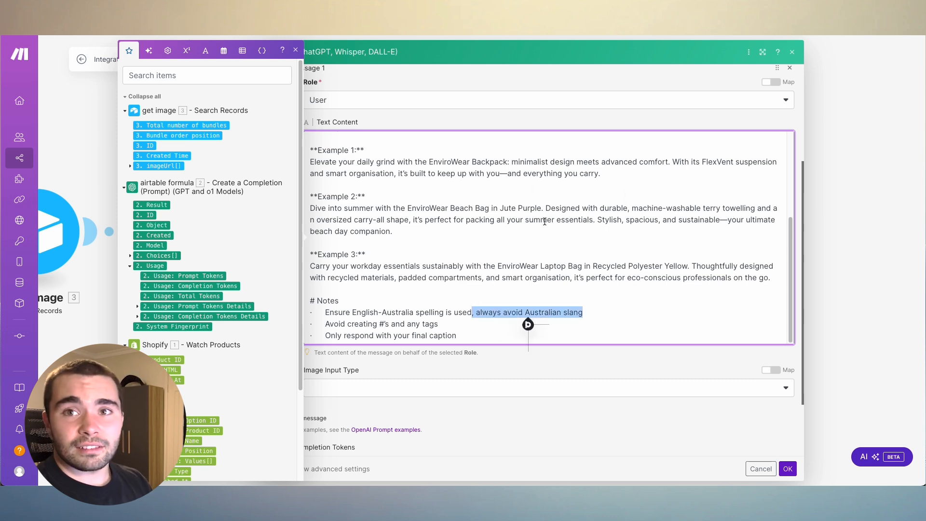
{"action": "key", "text": "BackSpace"}
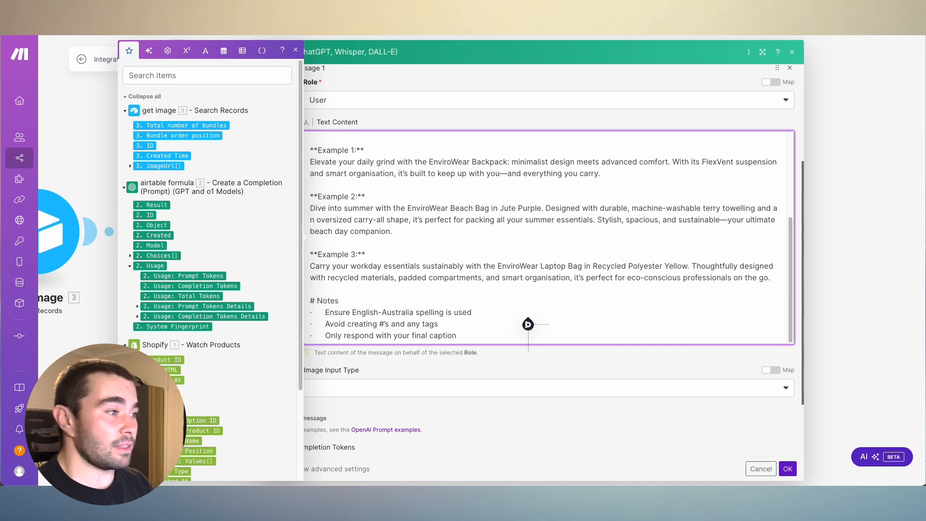
{"action": "left_click", "coordinate": [295, 50]}
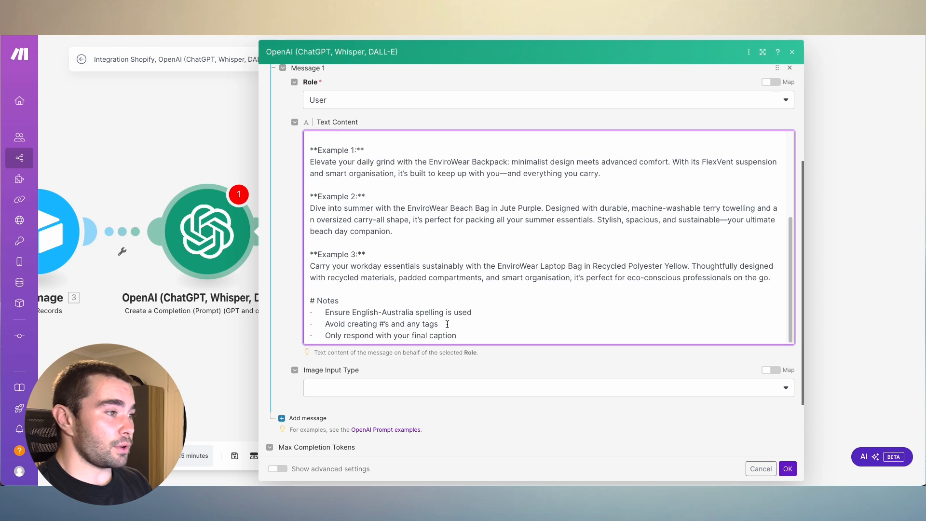
Check the rest of the caption module's settings and accept them
{"action": "scroll", "coordinate": [444, 320], "scroll_direction": "down", "scroll_amount": 1}
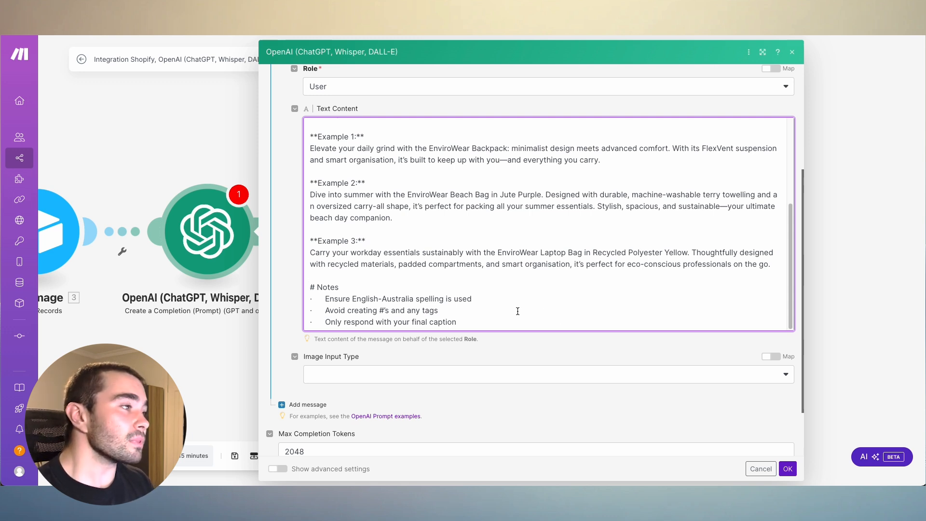
{"action": "left_click", "coordinate": [456, 323]}
{"action": "left_click", "coordinate": [558, 324]}
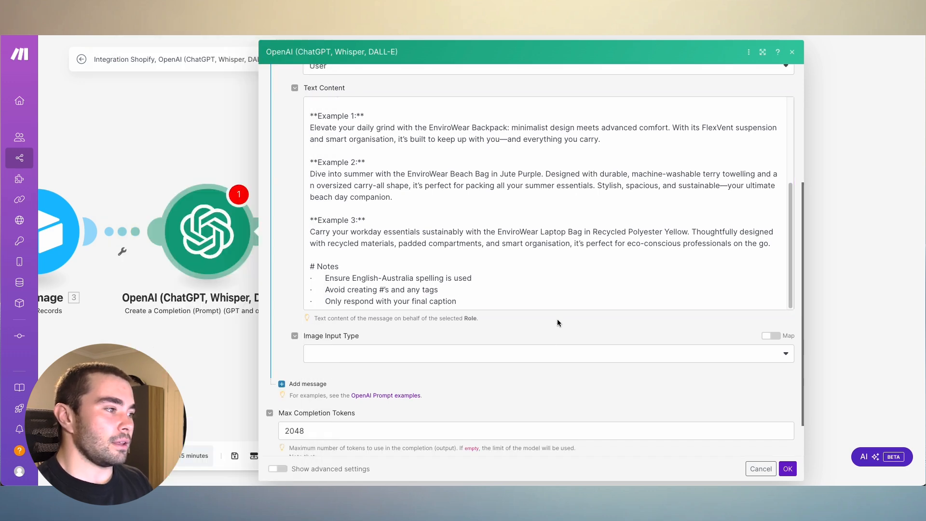
{"action": "scroll", "coordinate": [556, 319], "scroll_direction": "down", "scroll_amount": 1}
{"action": "left_click", "coordinate": [787, 469]}
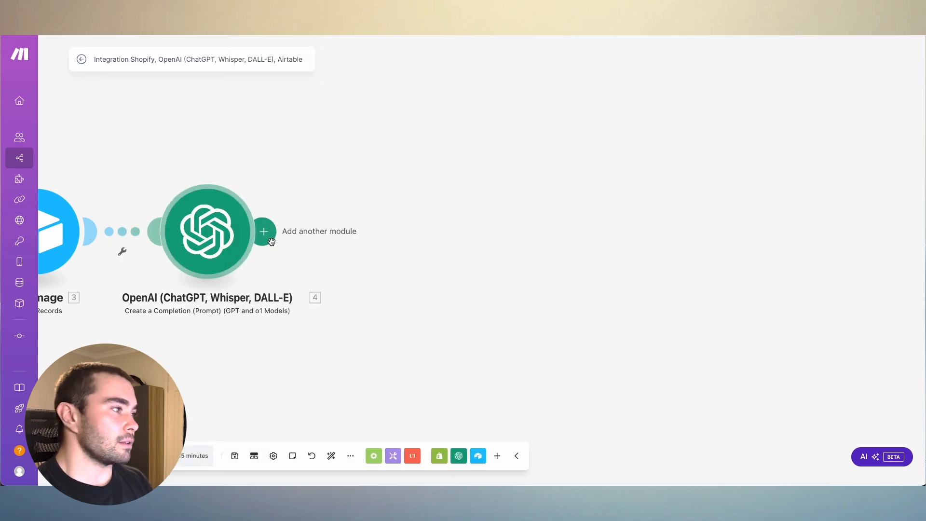
Add an Instagram for Business (Facebook login) Create a photo post module after the caption-writing OpenAI module, leaving it unconfigured
{"action": "left_click", "coordinate": [378, 231]}
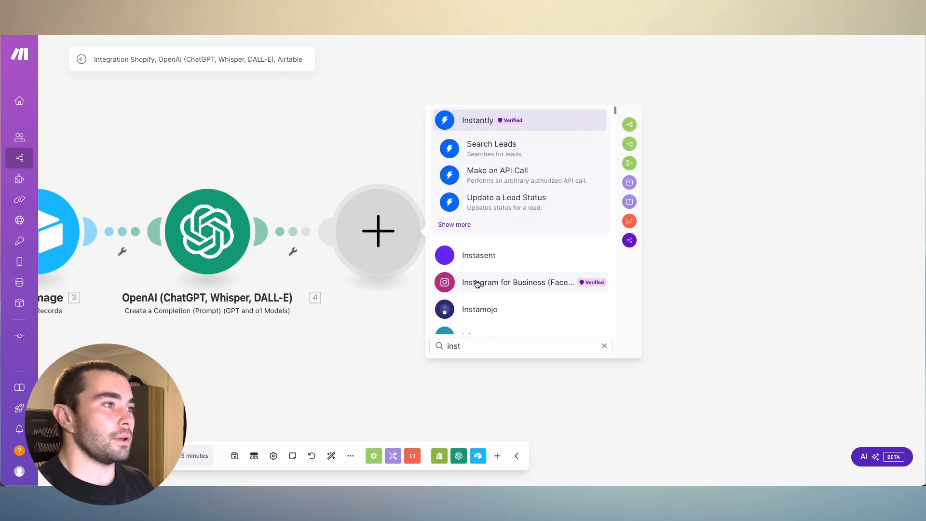
{"action": "left_click", "coordinate": [471, 284]}
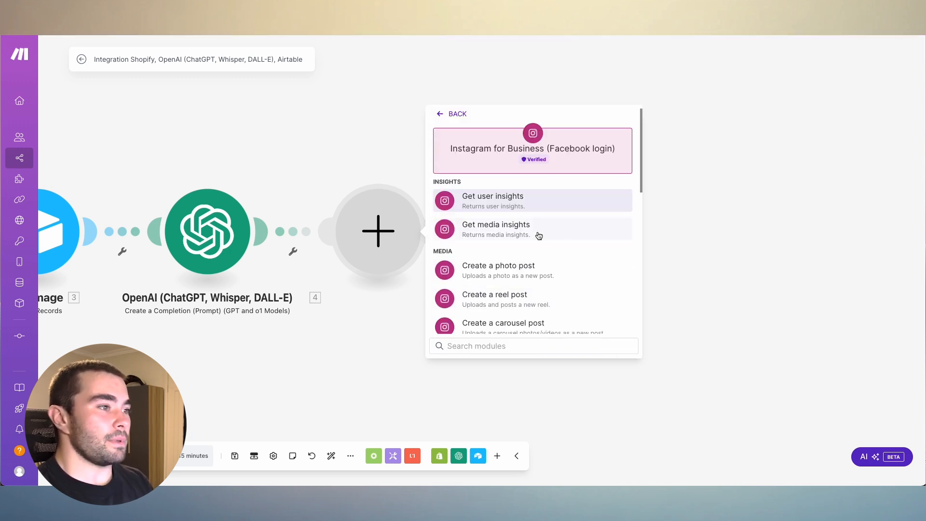
{"action": "scroll", "coordinate": [541, 237], "scroll_direction": "down", "scroll_amount": 2}
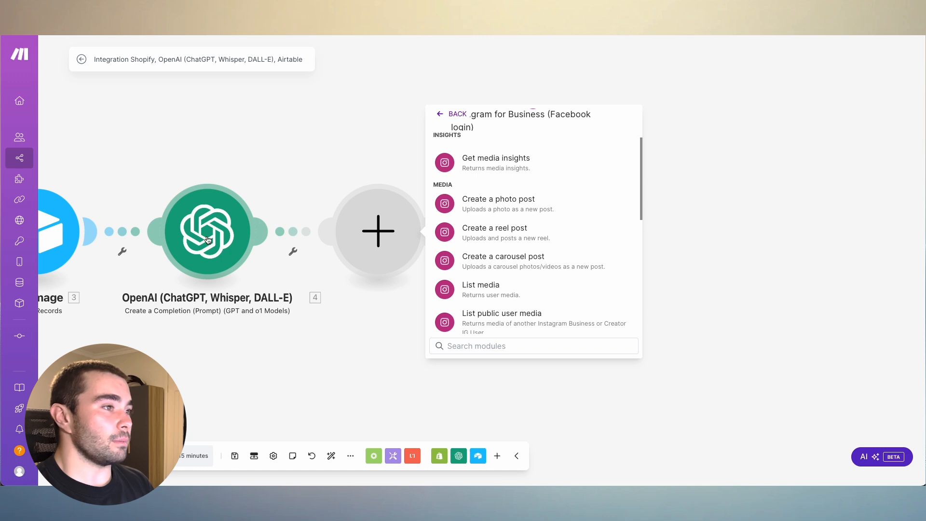
{"action": "left_click", "coordinate": [532, 210]}
{"action": "left_click", "coordinate": [364, 333]}
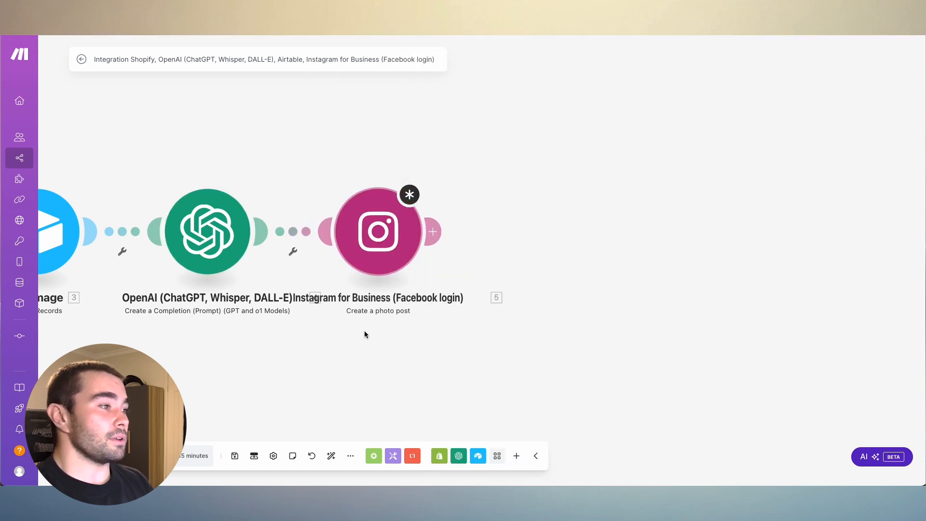
Rename the Instagram module to "post to IG" and save the scenario despite the module not being set up
{"action": "right_click", "coordinate": [378, 242]}
{"action": "left_click", "coordinate": [410, 295]}
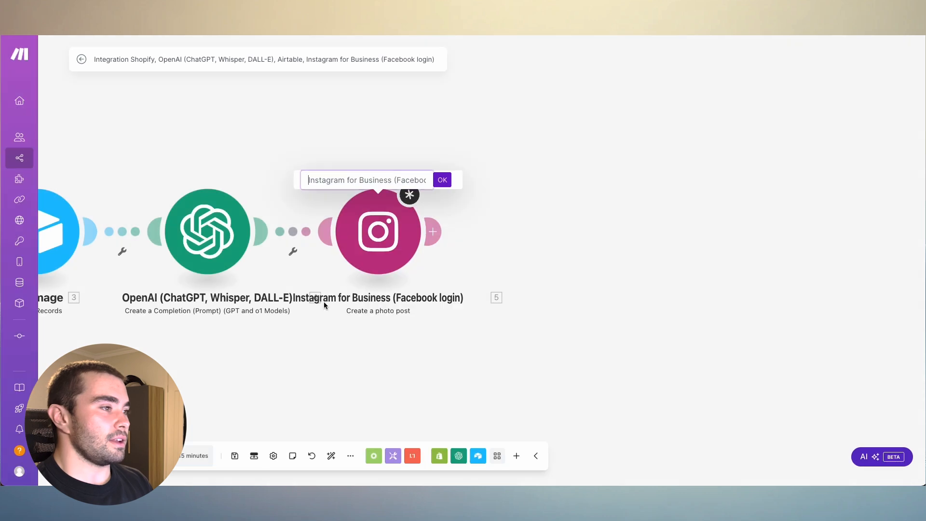
{"action": "key", "text": "ctrl+a"}
{"action": "key", "text": "BackSpace"}
{"action": "type", "text": "post"}
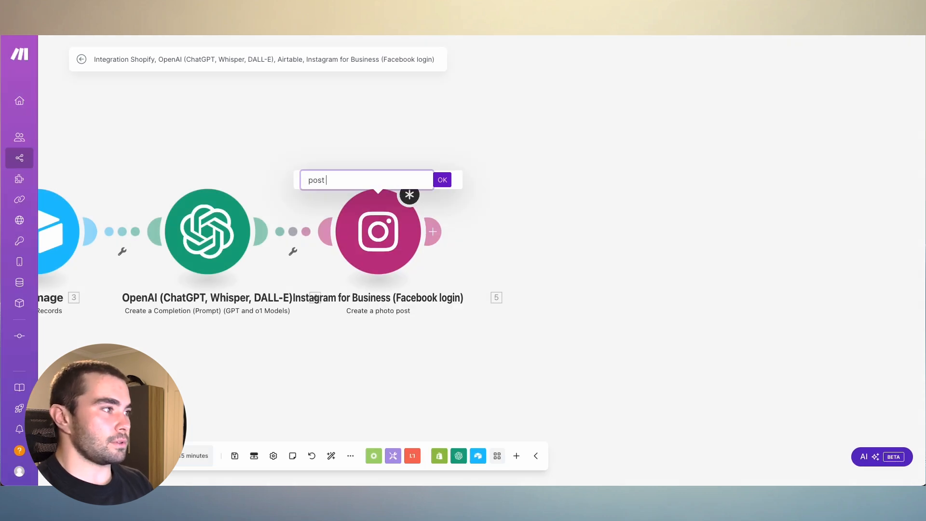
{"action": "type", "text": " to IG"}
{"action": "key", "text": "Return"}
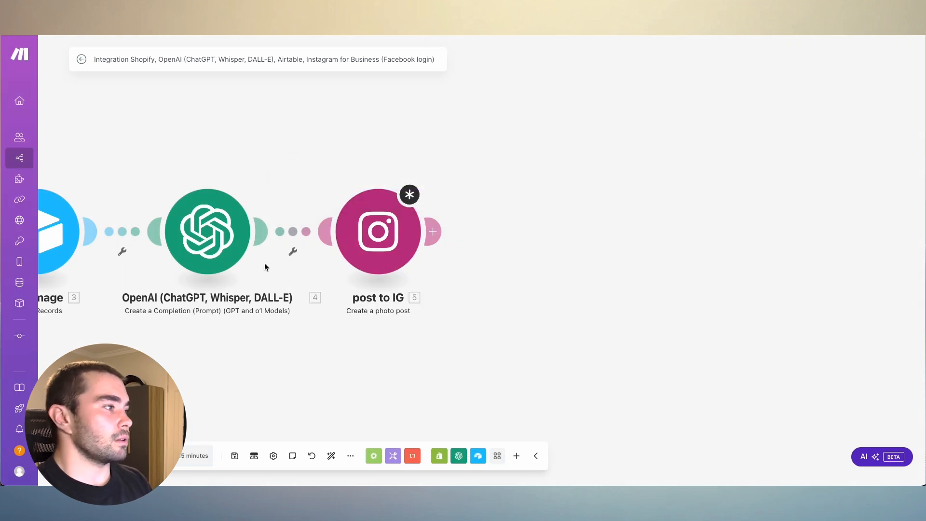
{"action": "left_click", "coordinate": [235, 456]}
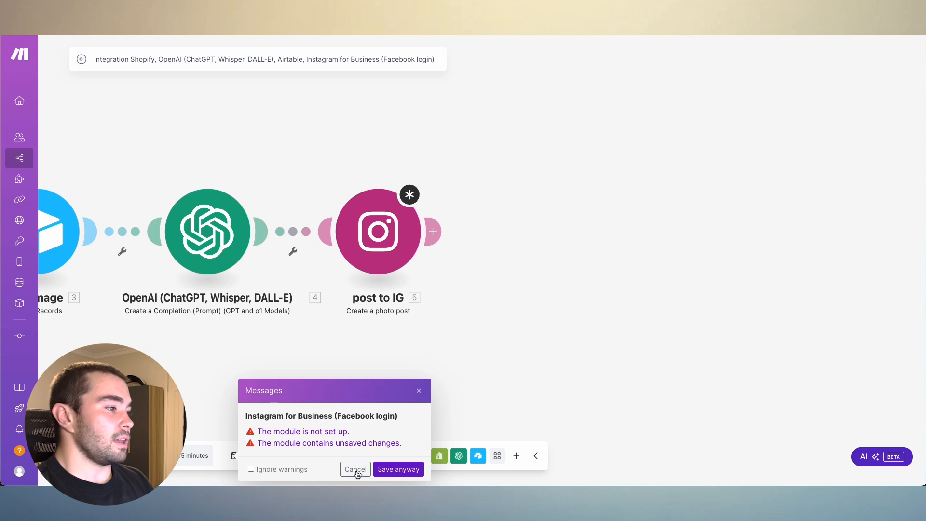
{"action": "left_click", "coordinate": [408, 470]}
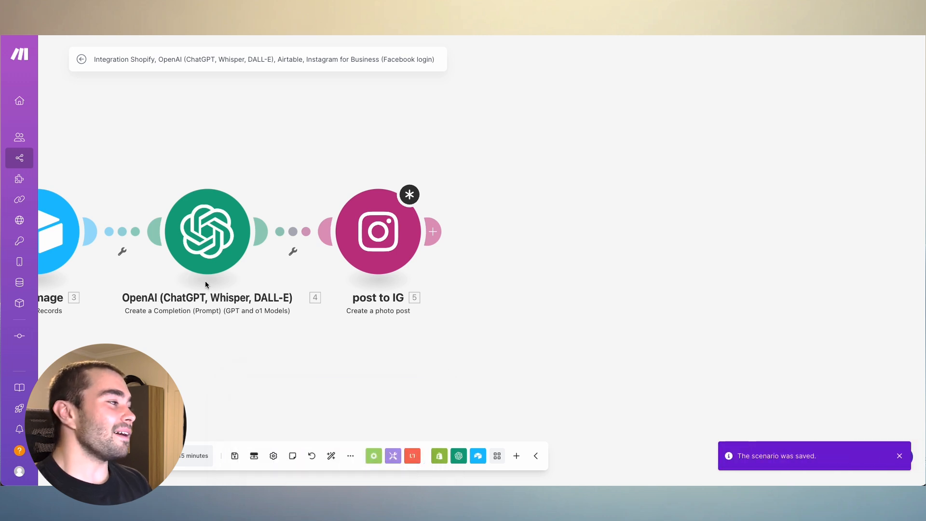
Examine the API key and organization ID fields for a new OpenAI connection in the caption module, and close everything unsaved
{"action": "left_click", "coordinate": [213, 244]}
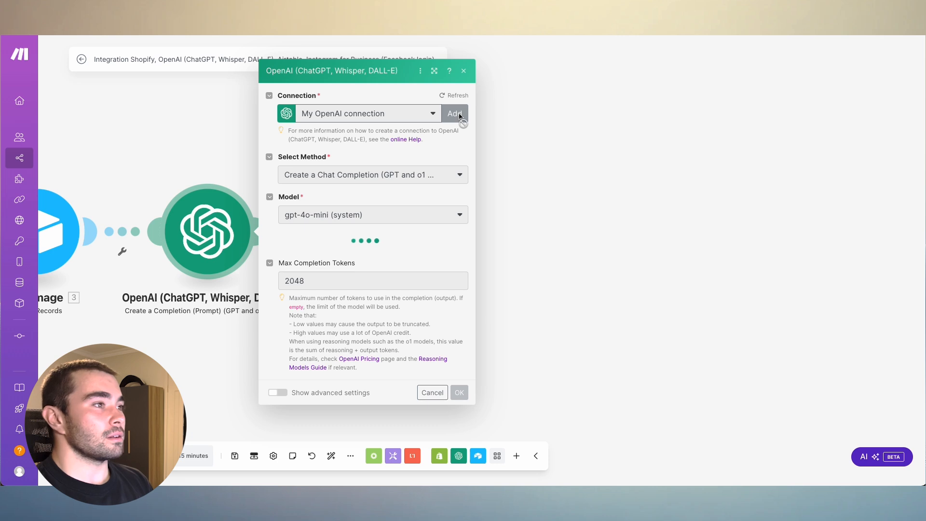
{"action": "left_click", "coordinate": [456, 114]}
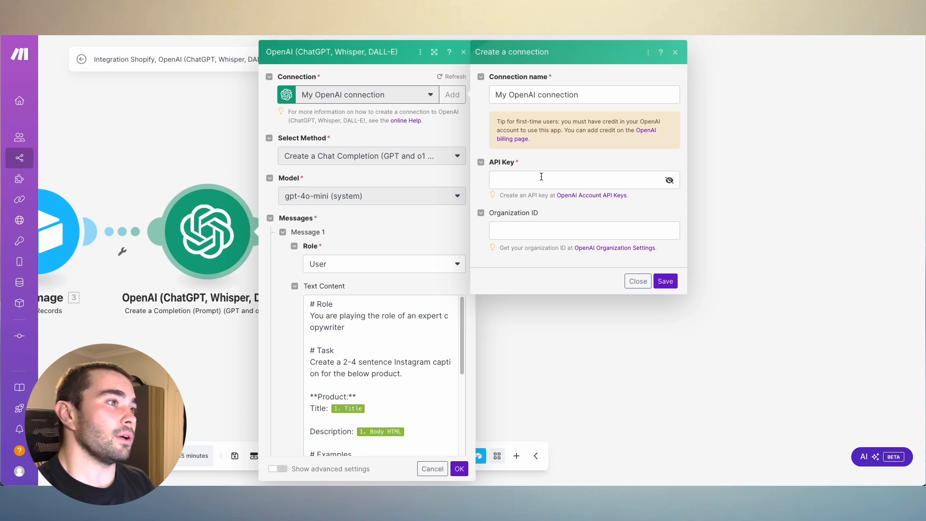
{"action": "left_click", "coordinate": [520, 178]}
{"action": "left_click", "coordinate": [583, 143]}
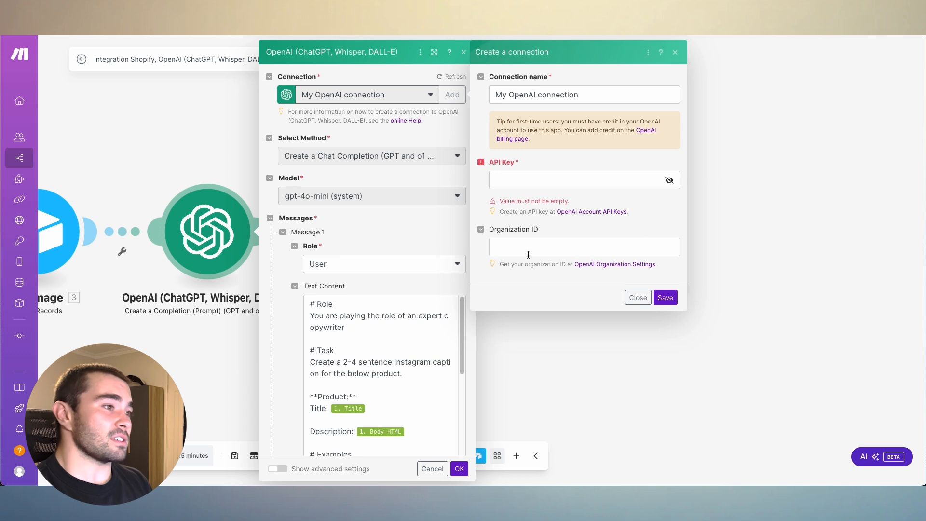
{"action": "left_click", "coordinate": [546, 245]}
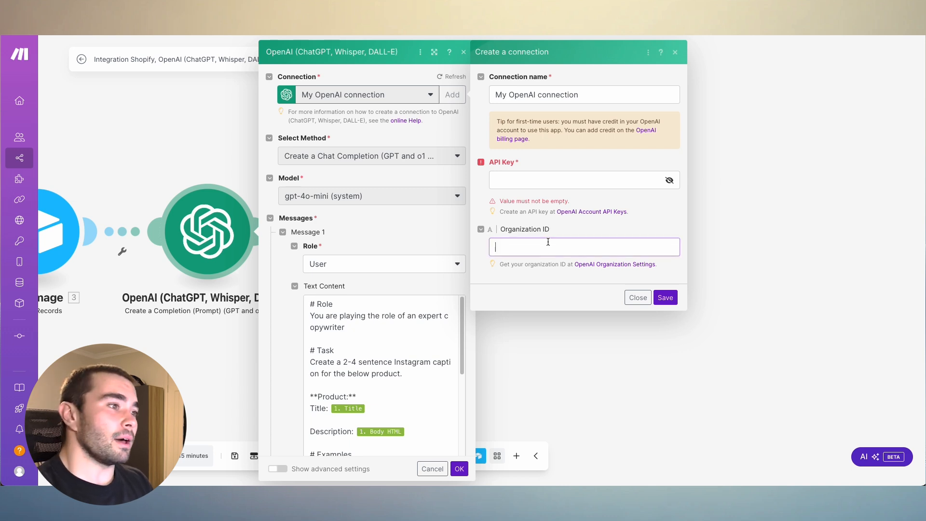
{"action": "left_click", "coordinate": [675, 52]}
{"action": "left_click", "coordinate": [596, 219]}
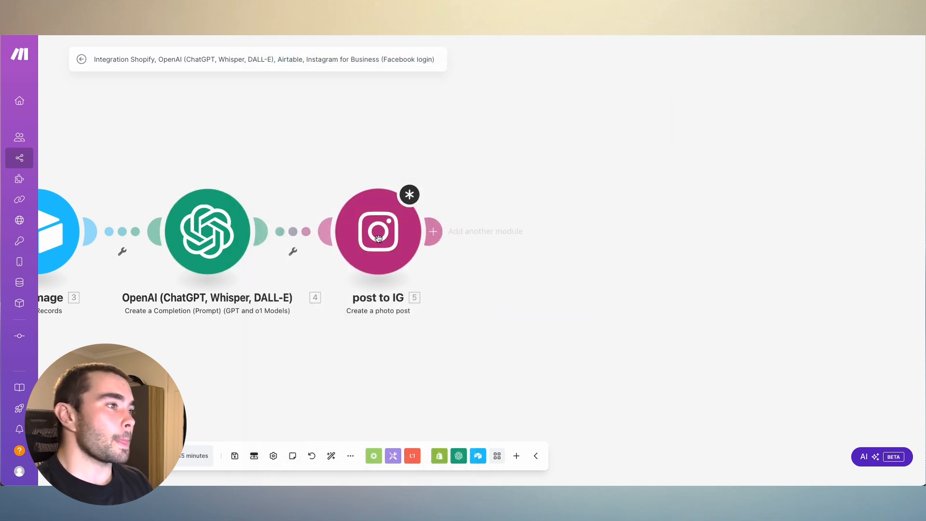
In the post to IG module, map the Photo URL to the get image module's imageUrl URL, using array index 2
{"action": "left_click", "coordinate": [411, 251]}
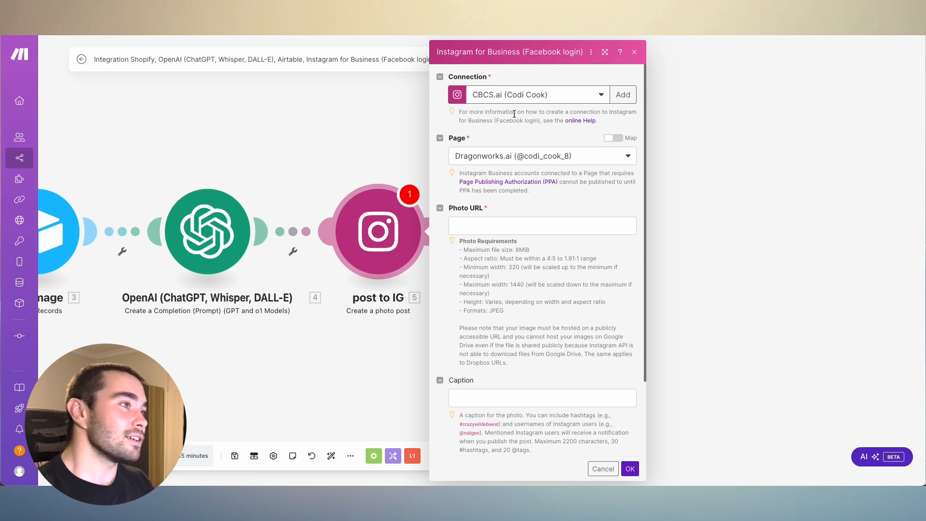
{"action": "left_click", "coordinate": [507, 230]}
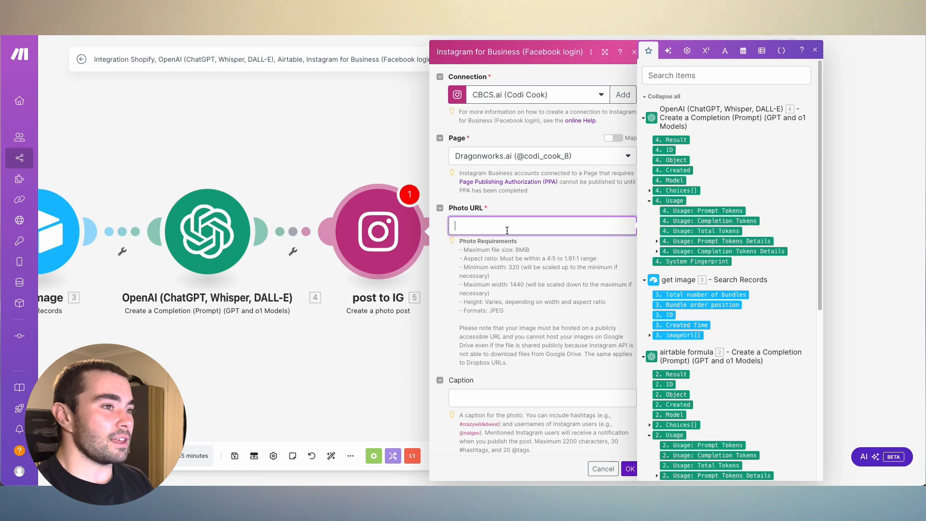
{"action": "left_click", "coordinate": [650, 336]}
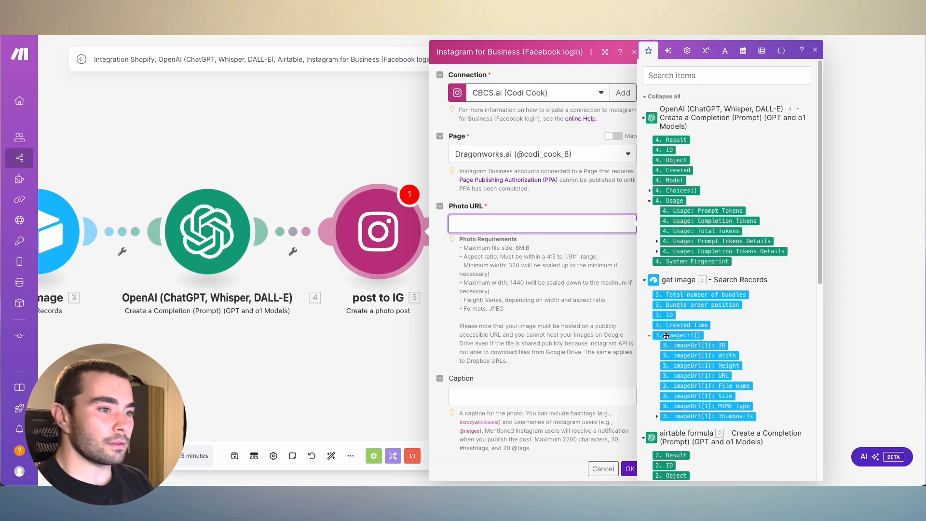
{"action": "scroll", "coordinate": [773, 332], "scroll_direction": "down", "scroll_amount": 1}
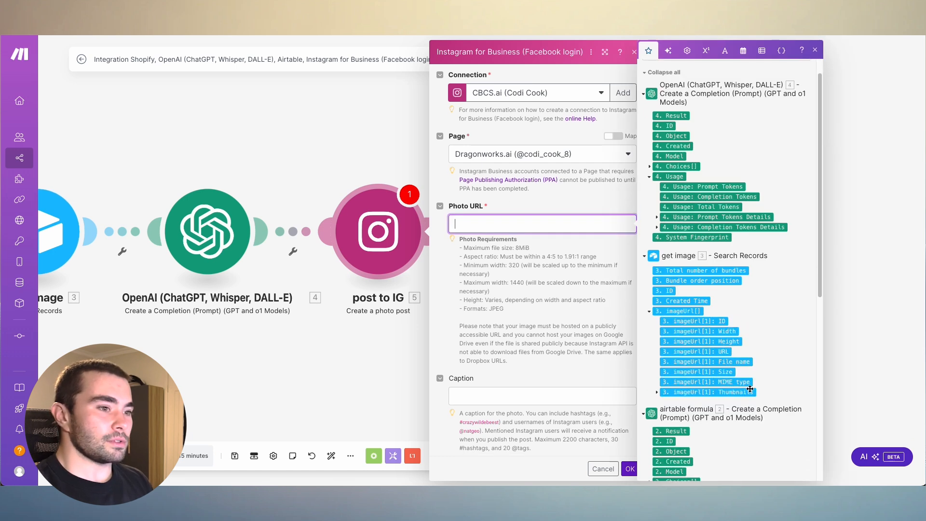
{"action": "left_click", "coordinate": [701, 352]}
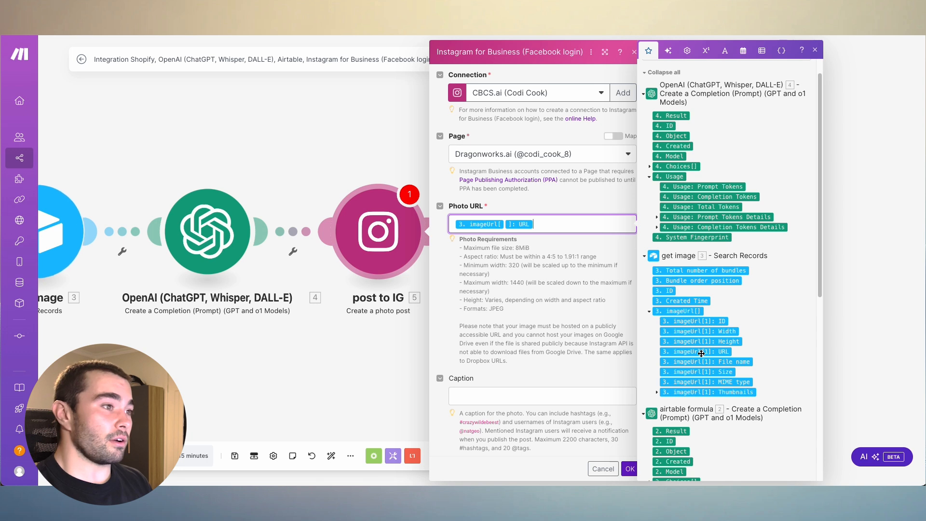
{"action": "left_click", "coordinate": [504, 223]}
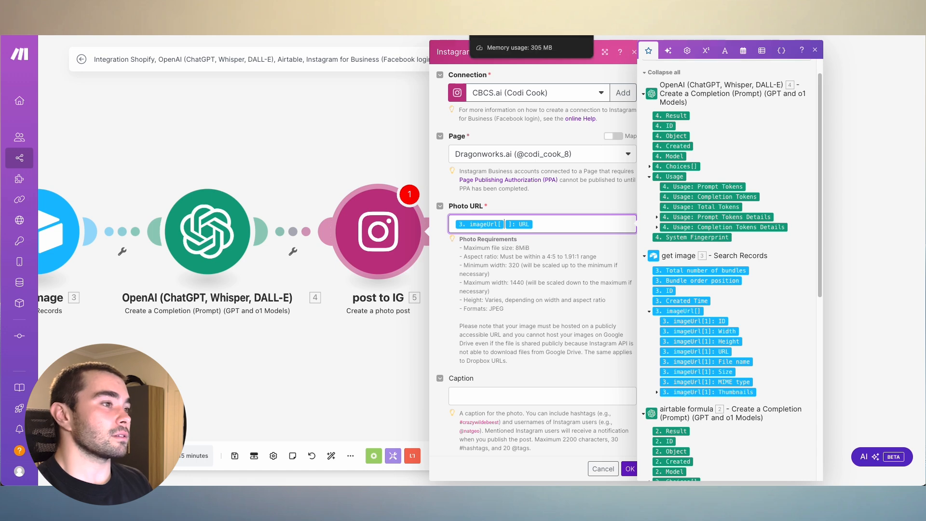
{"action": "type", "text": "2"}
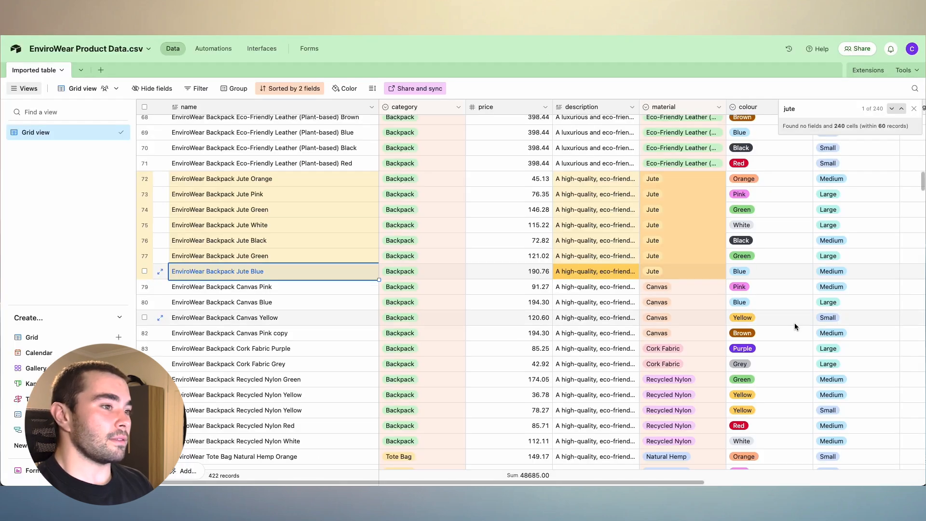
Switch to Airtable and check the image attachments of the EnviroWear Backpack Jute Blue record
{"action": "scroll", "coordinate": [754, 264], "scroll_direction": "right", "scroll_amount": 5}
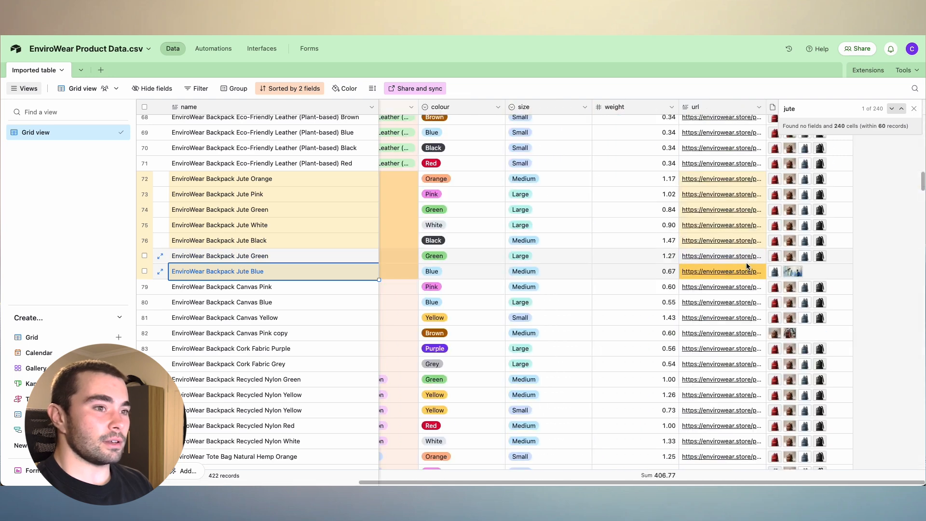
{"action": "left_click", "coordinate": [808, 274]}
{"action": "left_click", "coordinate": [847, 268]}
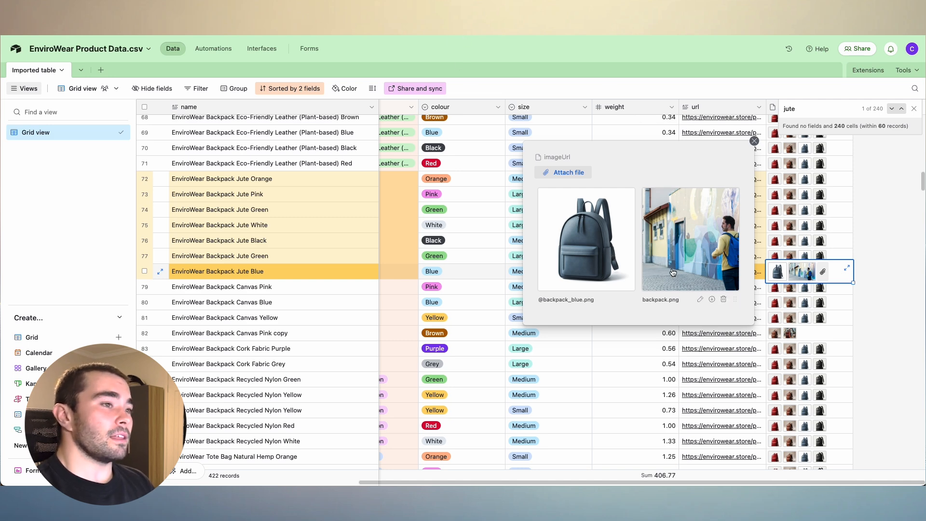
{"action": "key", "text": "ctrl+Tab"}
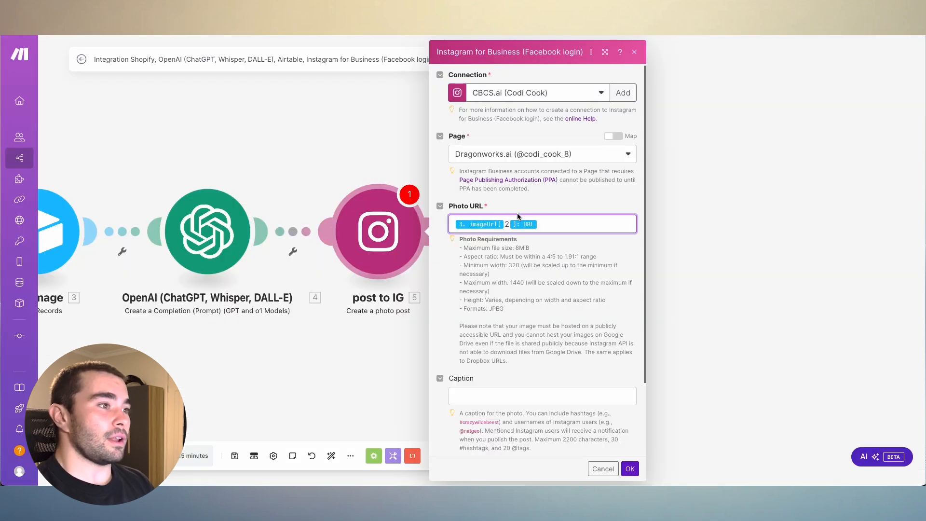
Re-enter index 2 in the Photo URL and map the Caption to the caption-writing OpenAI module's Result
{"action": "key", "text": "BackSpace"}
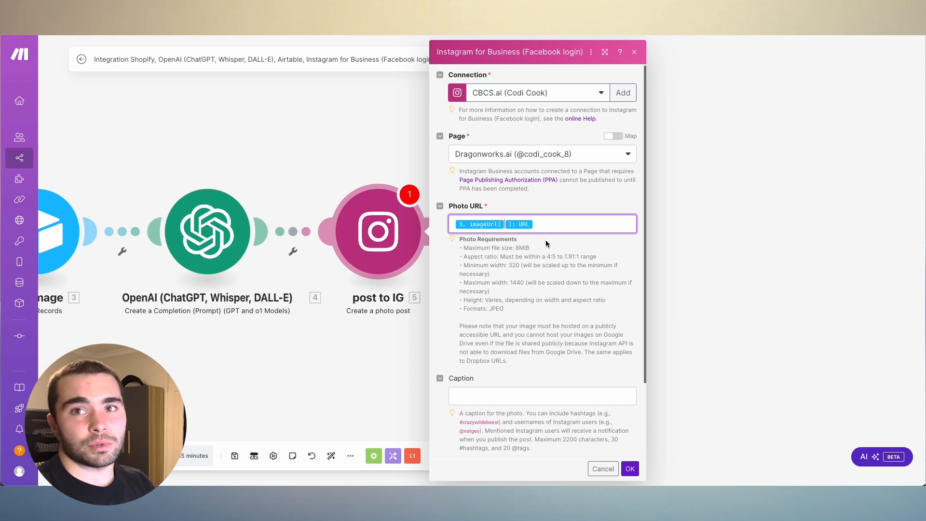
{"action": "type", "text": "2"}
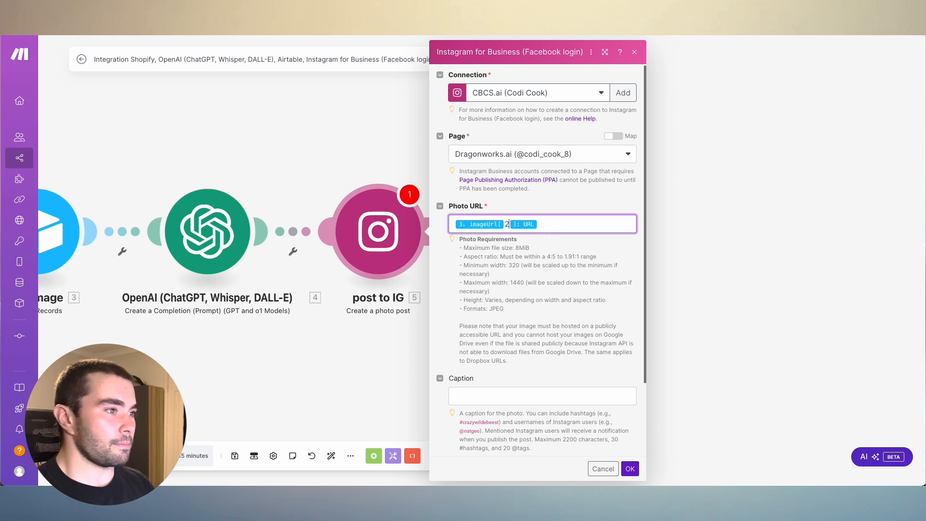
{"action": "scroll", "coordinate": [552, 289], "scroll_direction": "down", "scroll_amount": 3}
{"action": "left_click", "coordinate": [485, 313]}
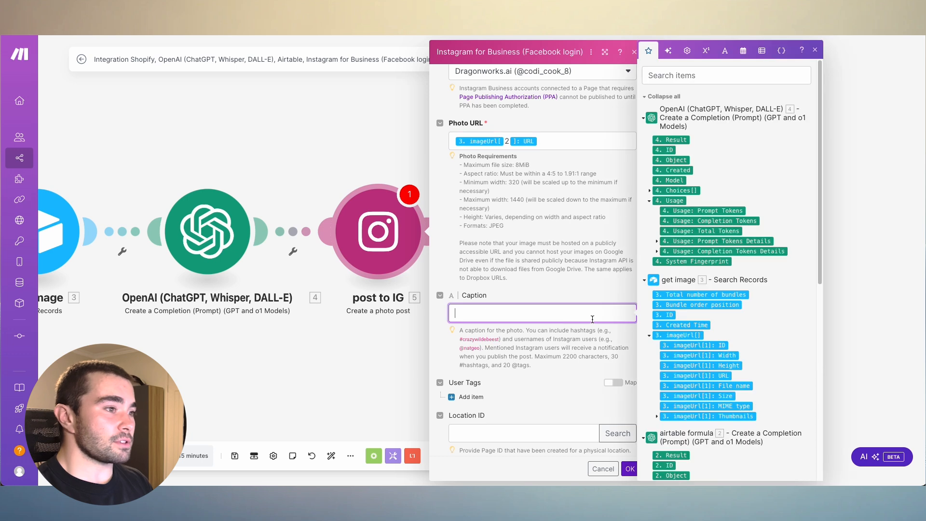
{"action": "left_click", "coordinate": [669, 140]}
{"action": "left_click", "coordinate": [491, 375]}
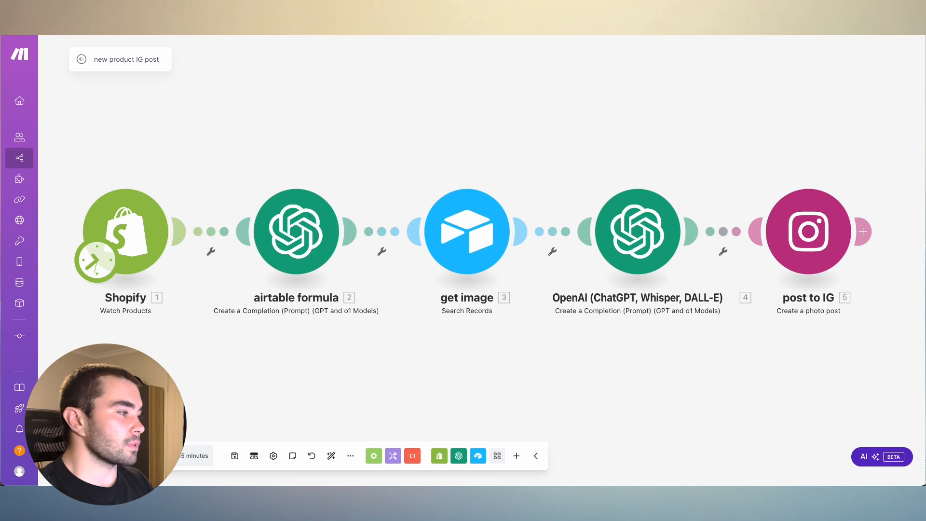
Save the scenario and manually choose EnviroWear Backpack Jute Blue as the Shopify trigger's starting product
{"action": "left_click", "coordinate": [234, 456]}
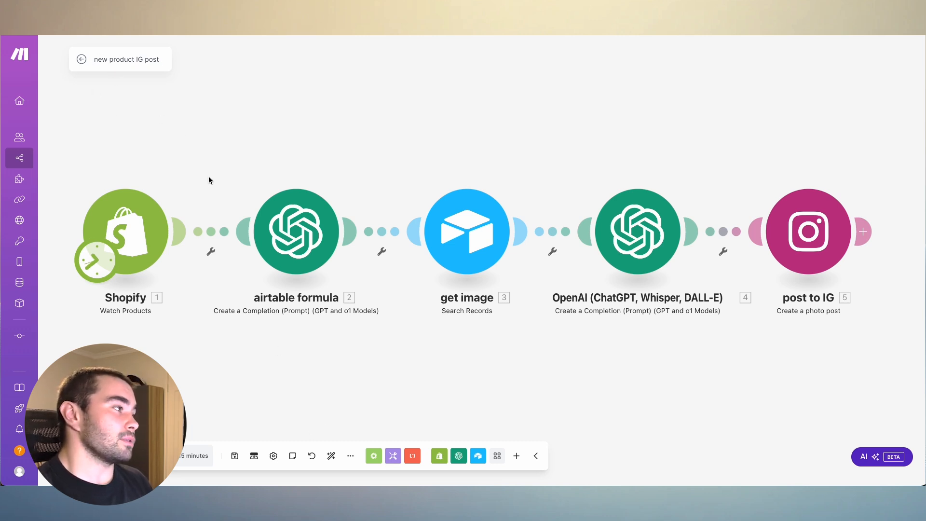
{"action": "right_click", "coordinate": [131, 246]}
{"action": "left_click", "coordinate": [181, 284]}
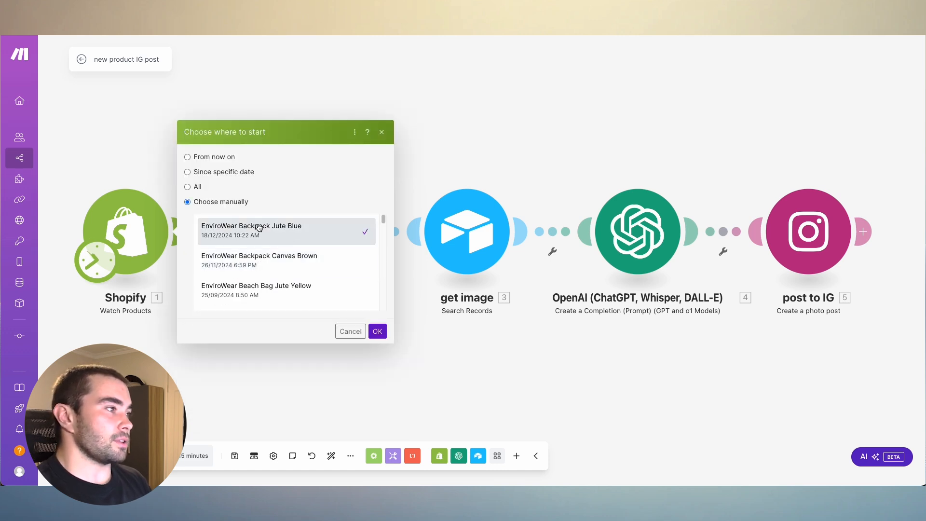
{"action": "left_click", "coordinate": [377, 330]}
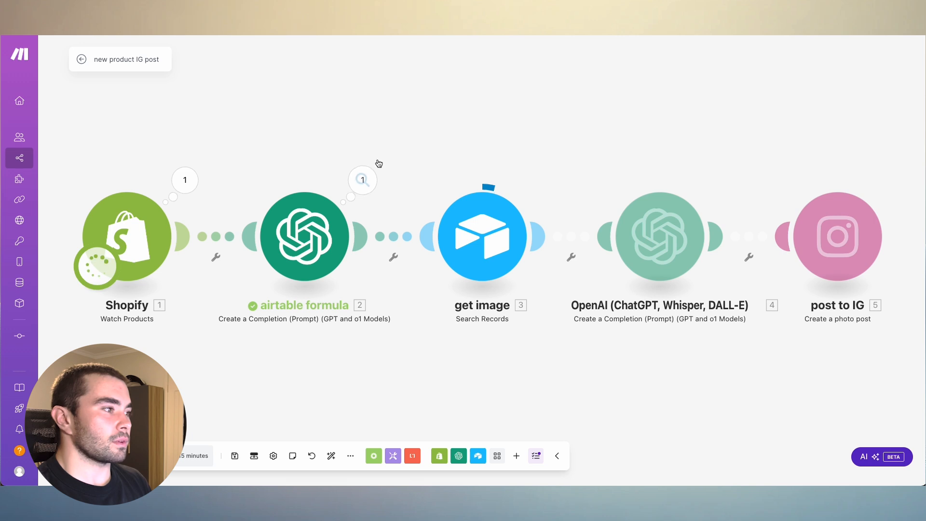
Inspect the airtable formula module's run output, focusing on the generated filter formula in Result
{"action": "left_click", "coordinate": [363, 180]}
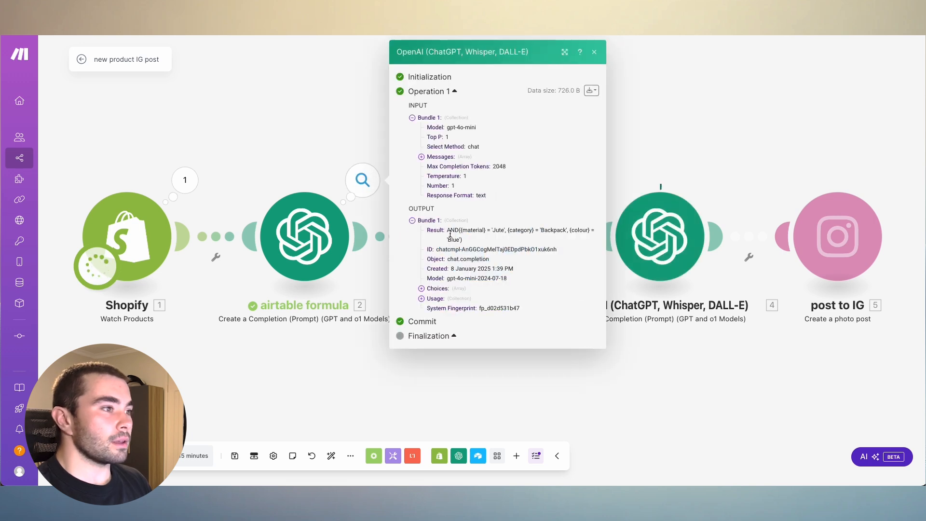
{"action": "left_click_drag", "start_coordinate": [448, 232], "coordinate": [502, 242]}
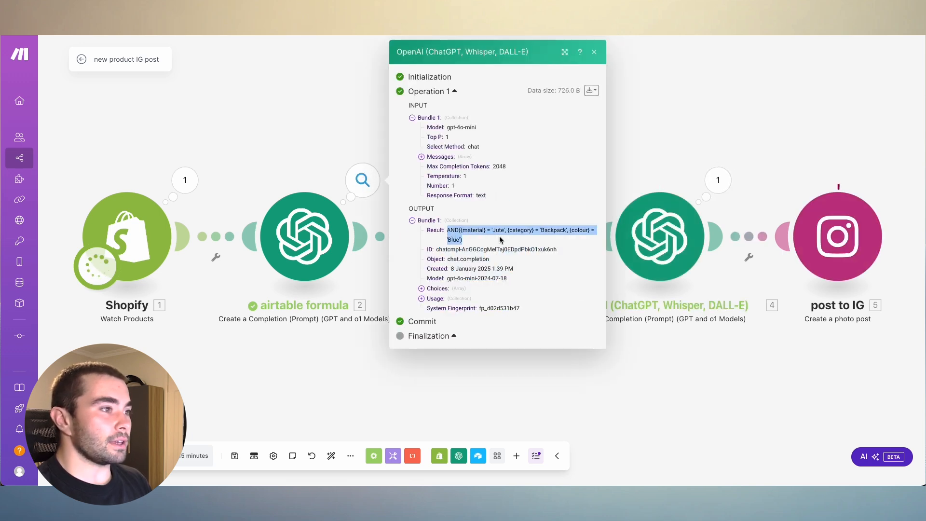
{"action": "left_click", "coordinate": [502, 243]}
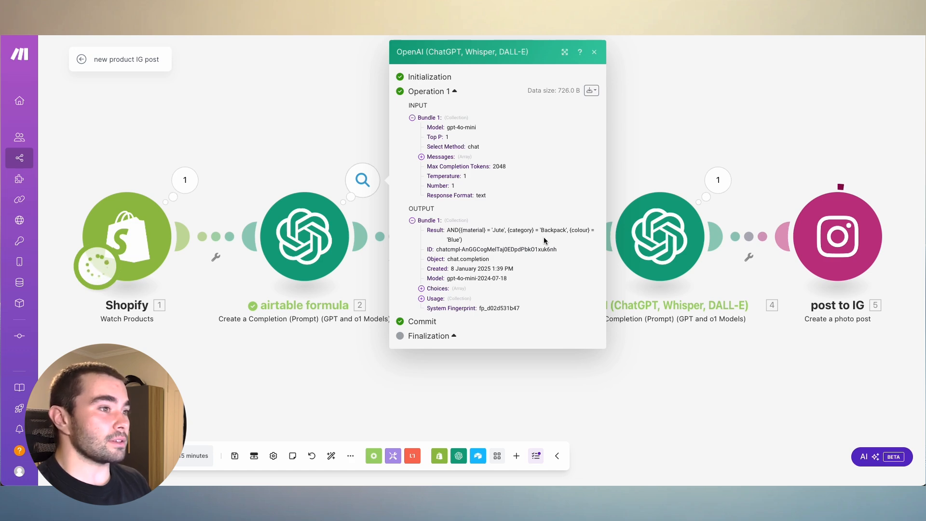
{"action": "left_click", "coordinate": [643, 141]}
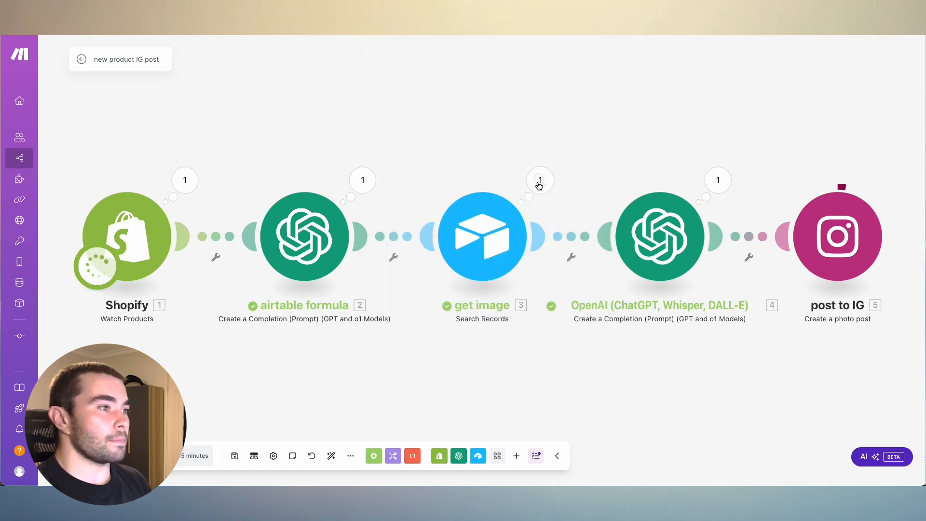
Inspect the get image module's run data, including the formula it received and both imageUrl entries
{"action": "left_click", "coordinate": [539, 186]}
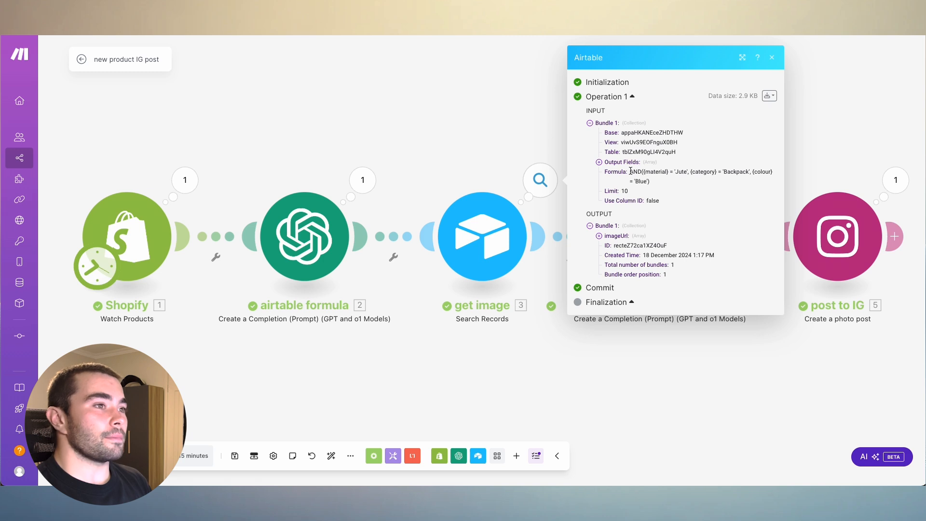
{"action": "left_click_drag", "start_coordinate": [631, 171], "coordinate": [671, 189]}
{"action": "left_click", "coordinate": [694, 186]}
{"action": "left_click", "coordinate": [615, 236]}
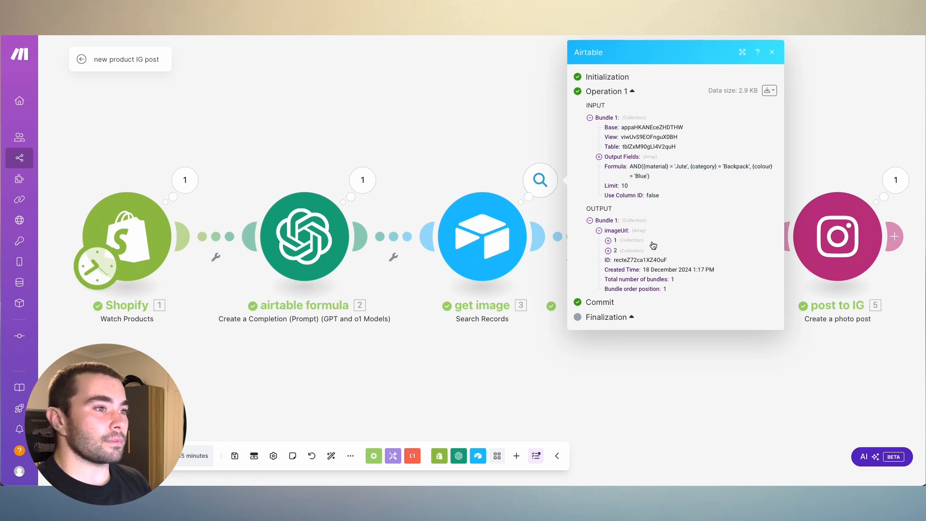
{"action": "left_click", "coordinate": [613, 241]}
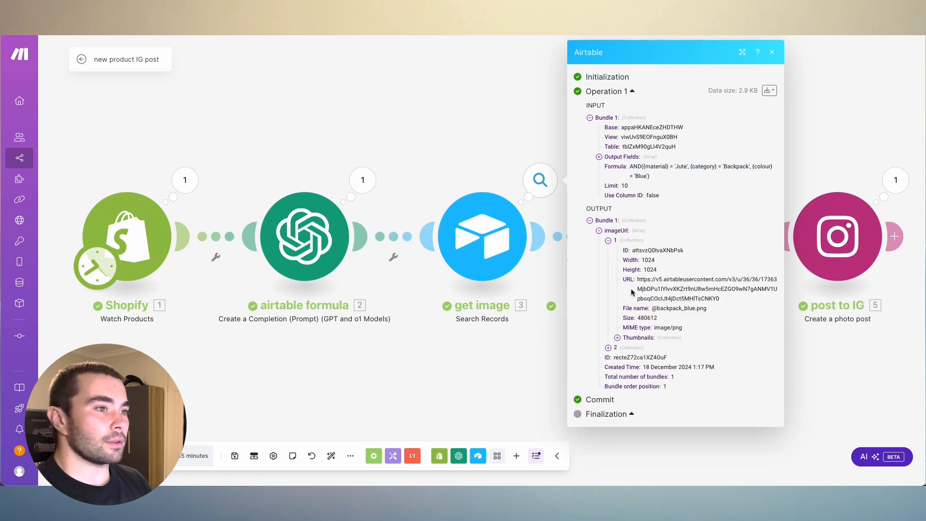
{"action": "left_click", "coordinate": [608, 347]}
{"action": "scroll", "coordinate": [627, 318], "scroll_direction": "down", "scroll_amount": 2}
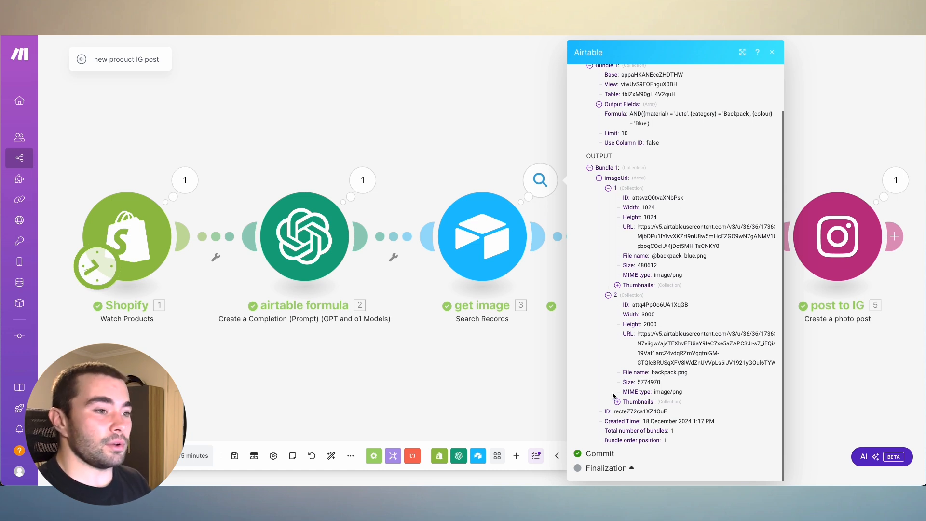
{"action": "left_click", "coordinate": [502, 363]}
Read the generated caption in the caption-writing OpenAI module's run output
{"action": "left_click", "coordinate": [732, 175]}
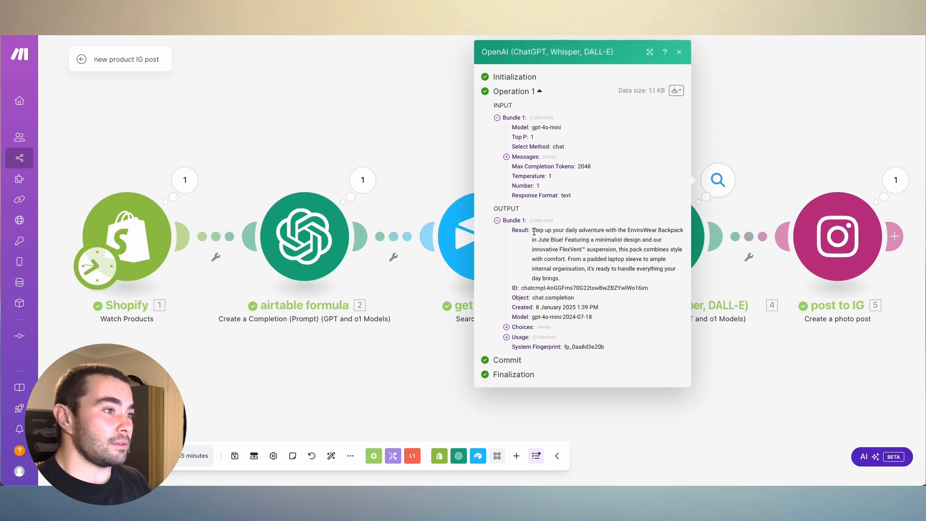
{"action": "left_click_drag", "start_coordinate": [533, 231], "coordinate": [629, 288]}
{"action": "left_click", "coordinate": [622, 283]}
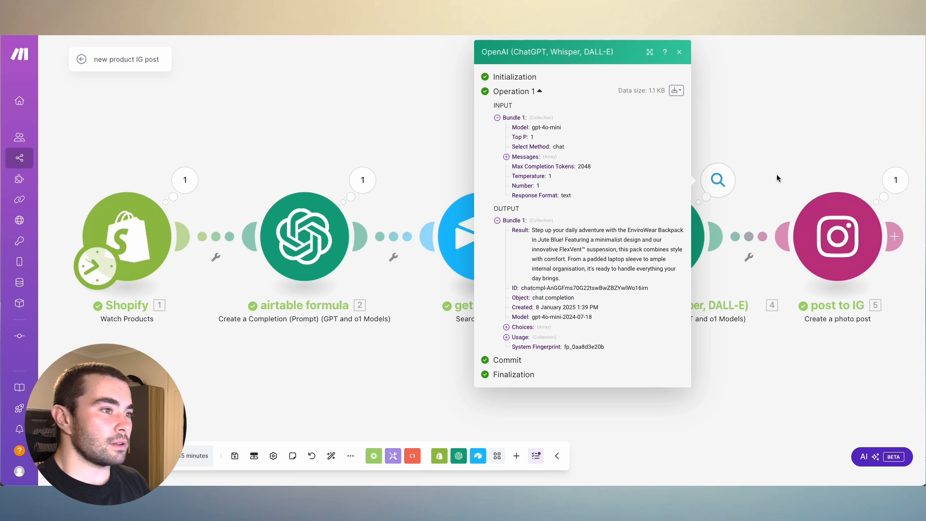
{"action": "left_click", "coordinate": [781, 147]}
Check the post to IG module's run data, and view the new backpack post on the reloaded Instagram profile
{"action": "left_click_drag", "start_coordinate": [605, 232], "coordinate": [541, 232]}
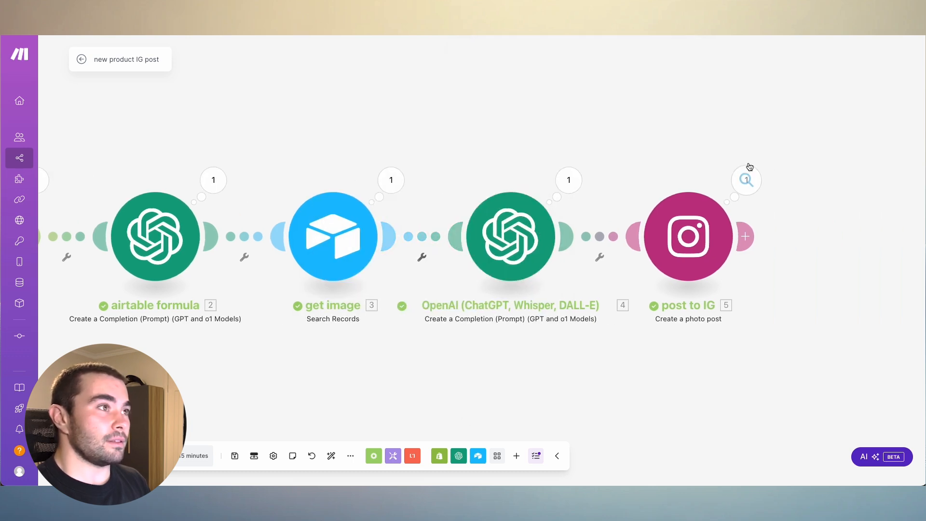
{"action": "left_click", "coordinate": [738, 188]}
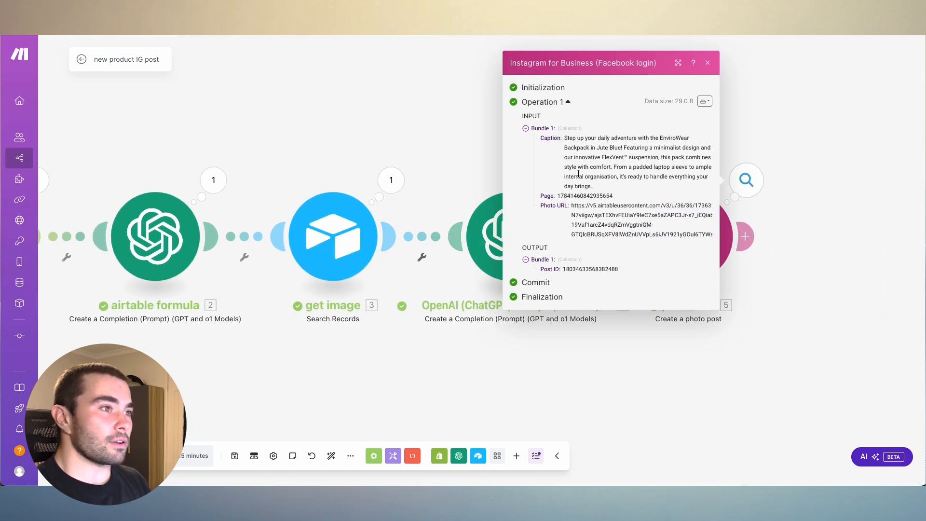
{"action": "left_click", "coordinate": [437, 155]}
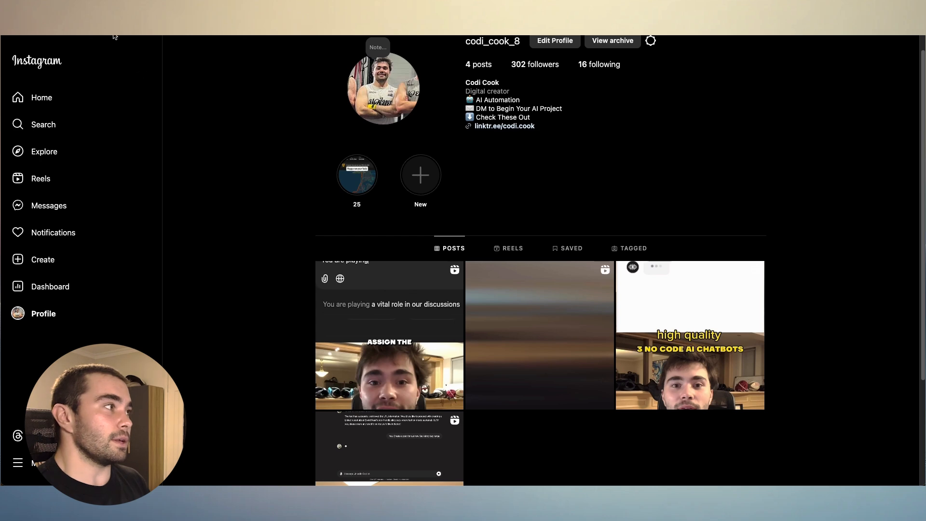
{"action": "key", "text": "super+r"}
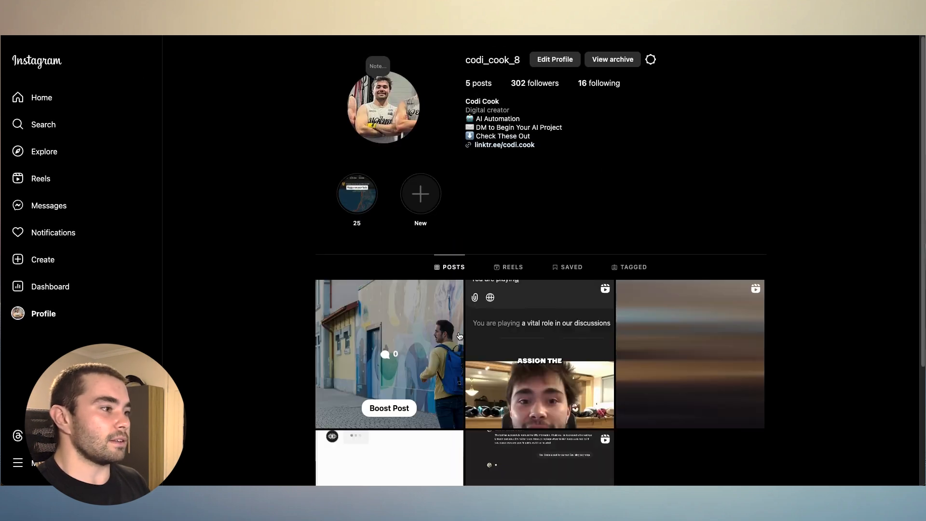
{"action": "left_click", "coordinate": [389, 338]}
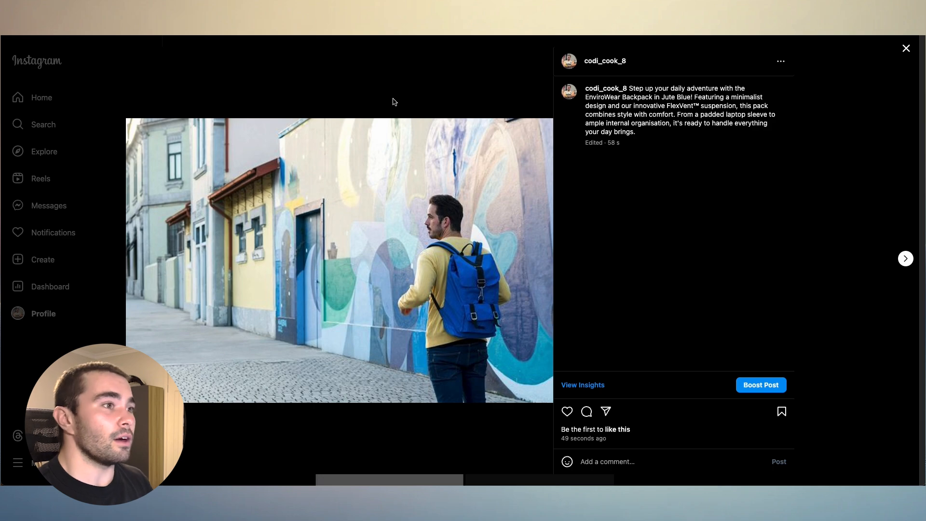
Delete the opened backpack photo post from the Instagram profile
{"action": "left_click", "coordinate": [781, 61]}
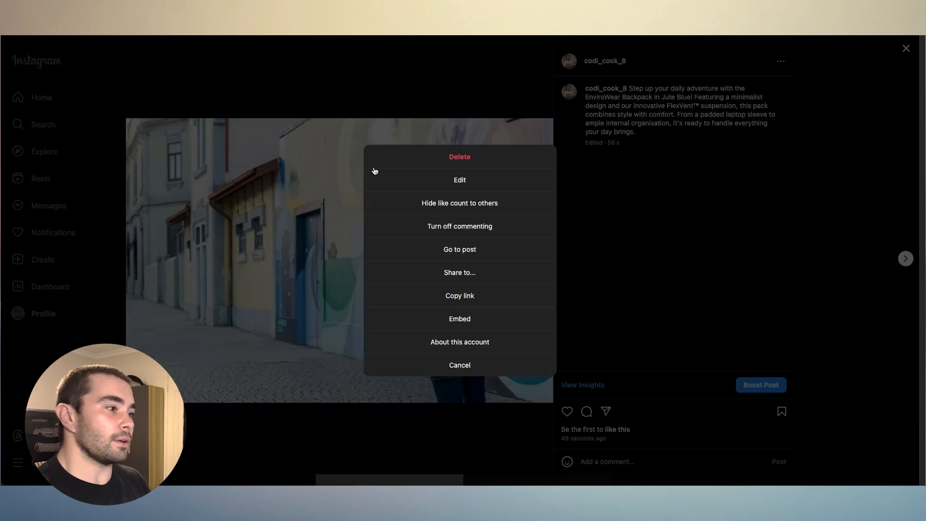
{"action": "left_click", "coordinate": [467, 160]}
{"action": "left_click", "coordinate": [464, 274]}
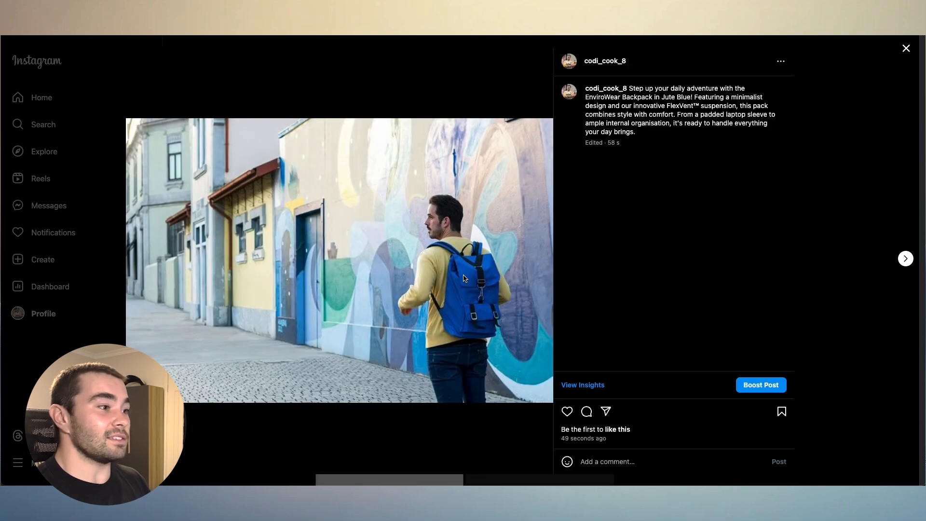